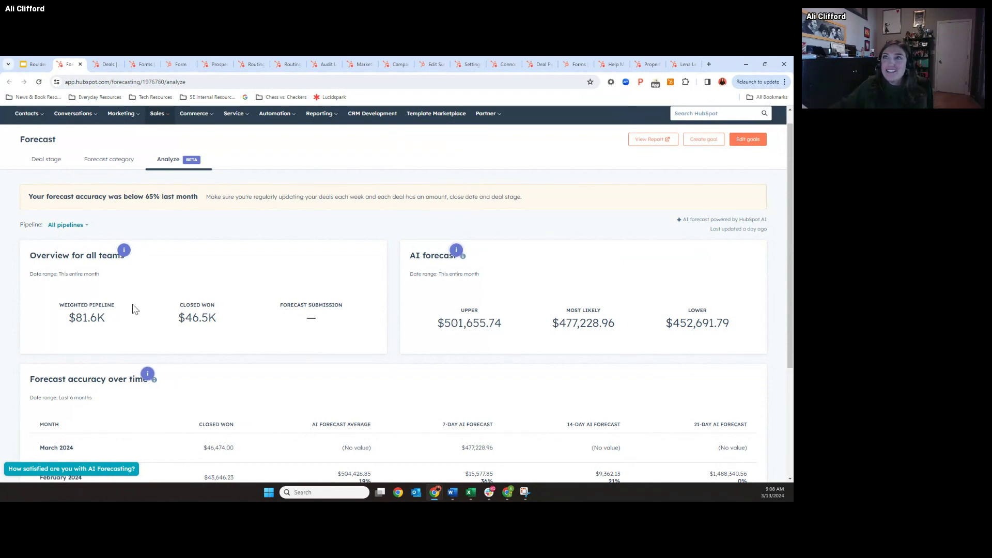
Step: Show the Predictive Deal Score slide in the presentation and view the deal scores and tags in the HubSpot Deals list
{"action": "left_click", "coordinate": [41, 67]}
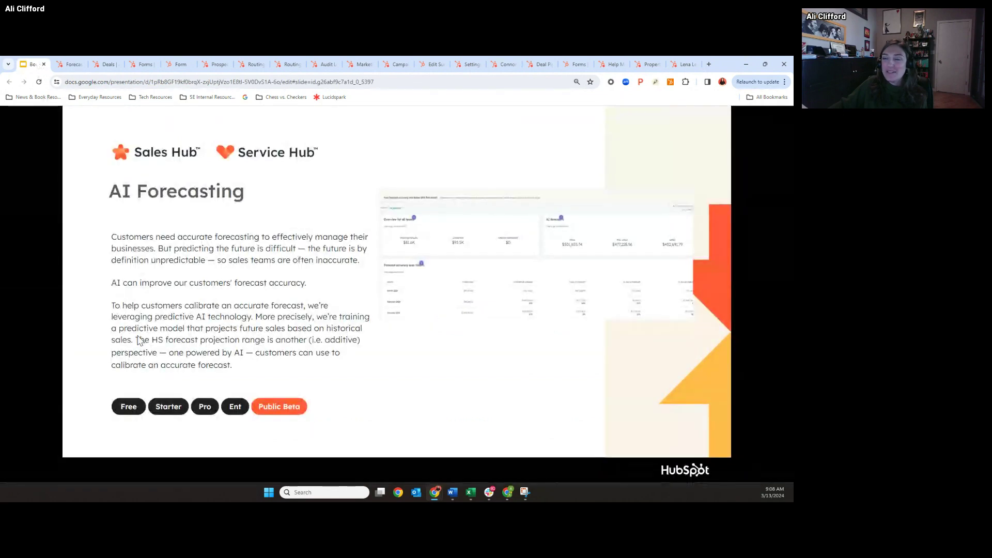
{"action": "key", "text": "Right"}
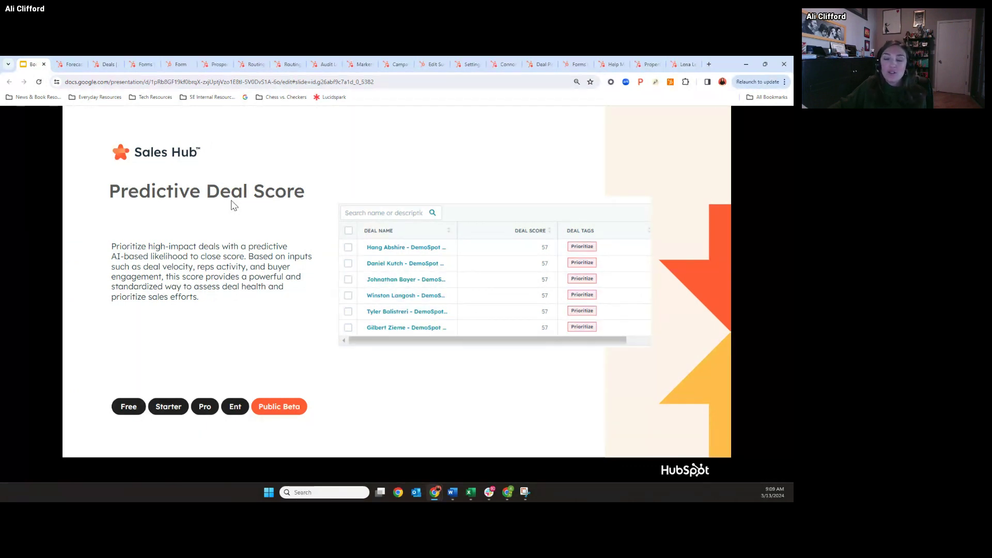
{"action": "left_click", "coordinate": [107, 64]}
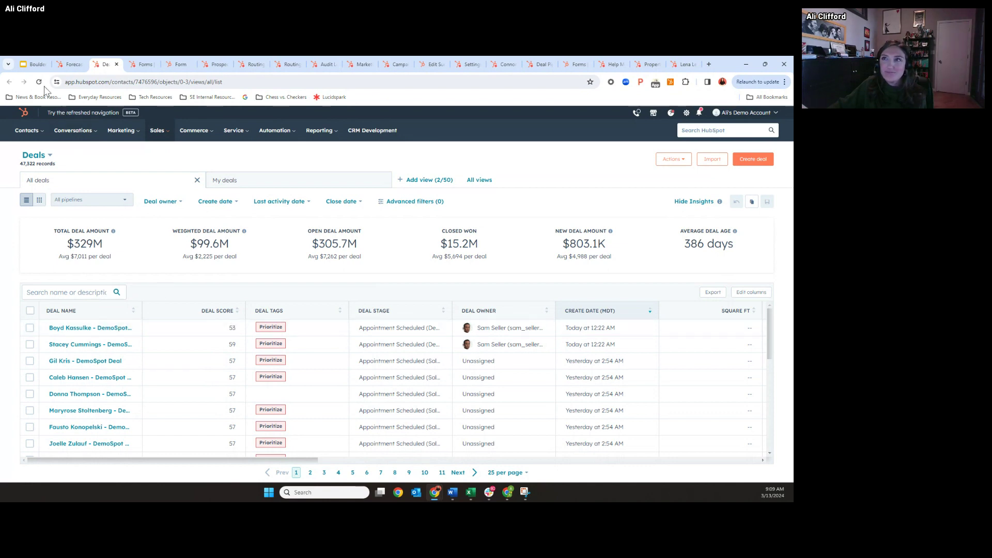
{"action": "left_click", "coordinate": [32, 66]}
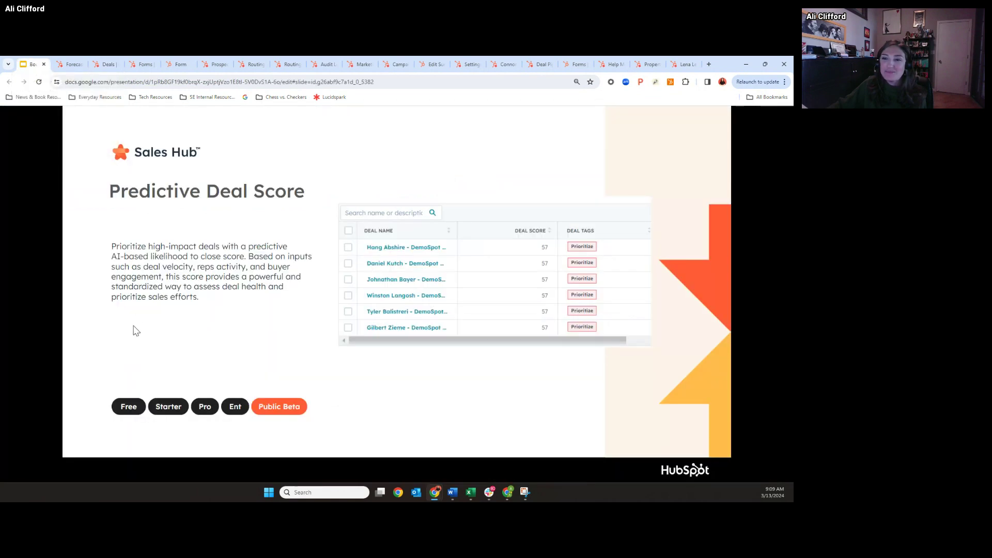
Step: Show the Multi-Step Forms slide and view the Multi-step Forms Tool form in the editor from its Email step
{"action": "key", "text": "Right"}
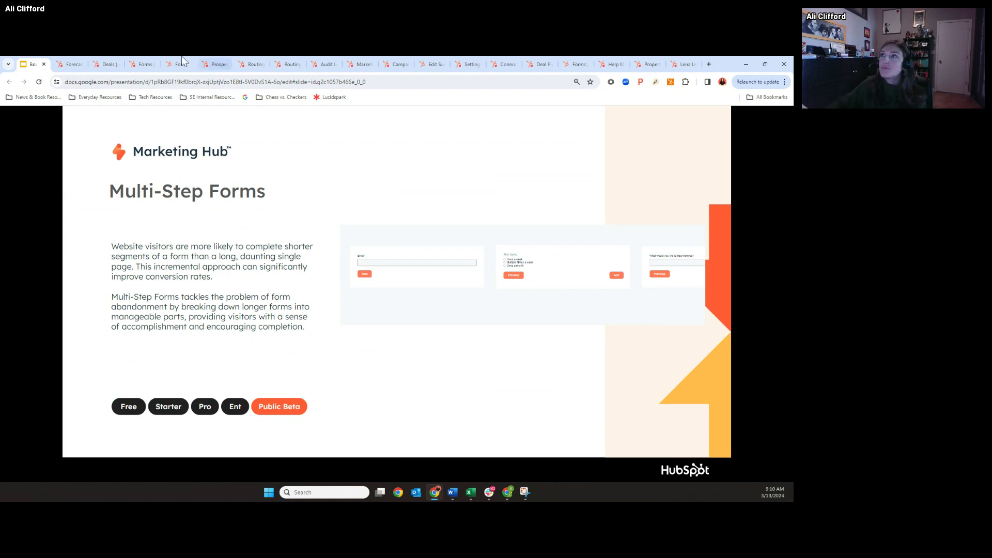
{"action": "left_click", "coordinate": [143, 64]}
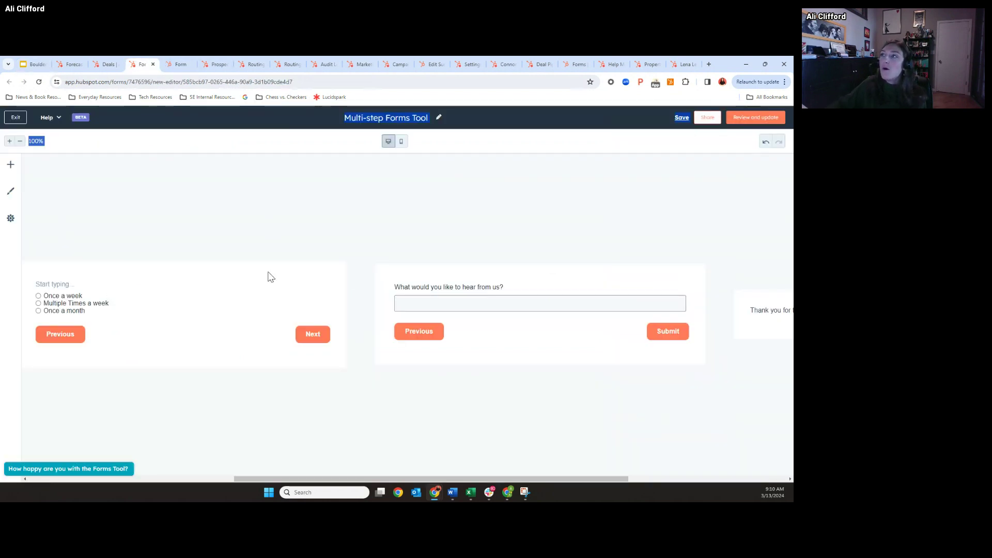
{"action": "left_click", "coordinate": [312, 198]}
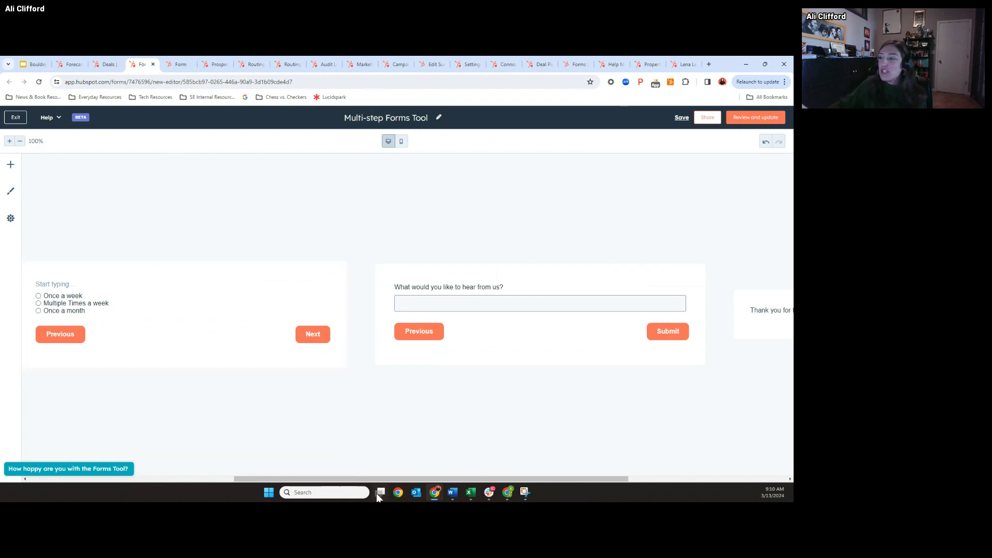
{"action": "left_click_drag", "start_coordinate": [376, 482], "coordinate": [146, 481]}
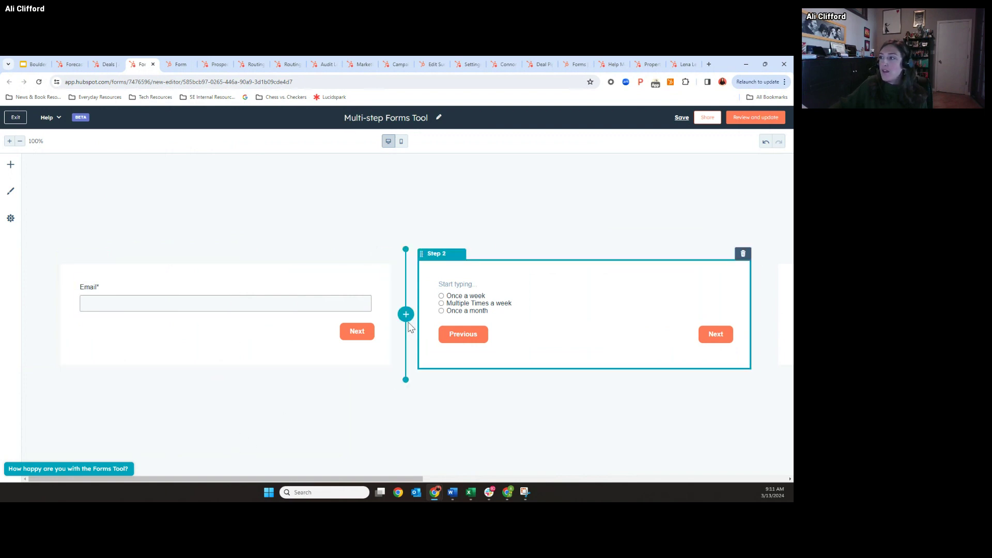
Step: Try inserting an empty step between the Email step and the frequency options step, and delete it again
{"action": "left_click", "coordinate": [406, 314]}
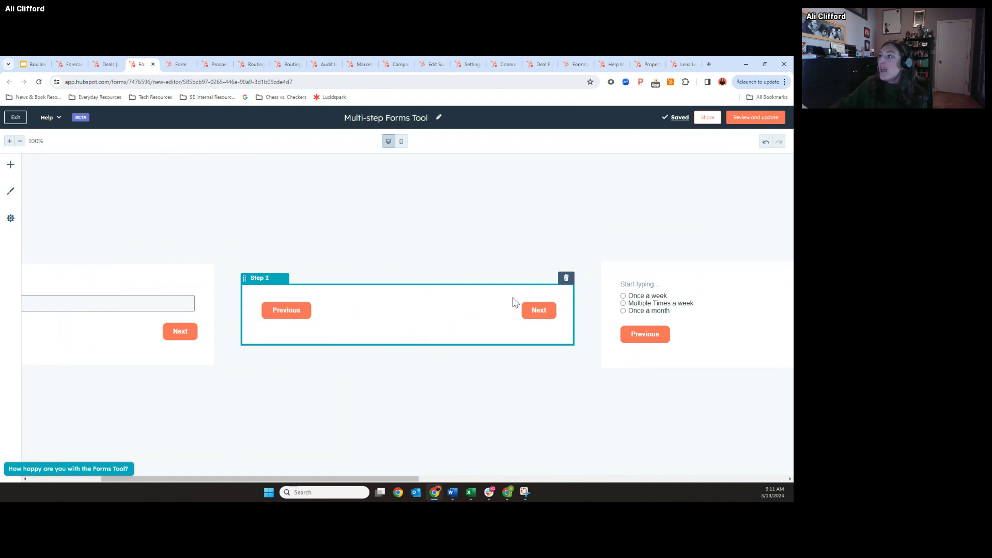
{"action": "left_click", "coordinate": [566, 278]}
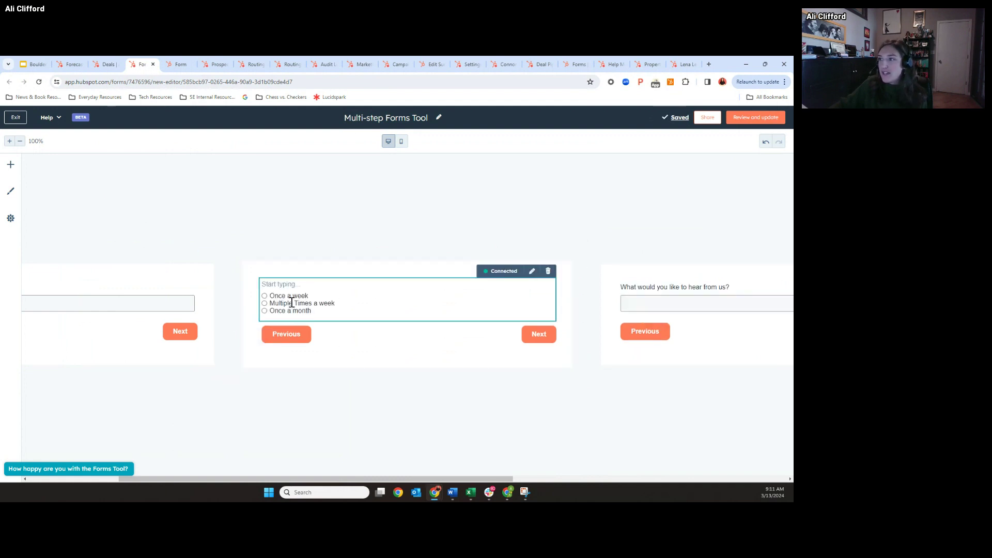
{"action": "left_click", "coordinate": [328, 311]}
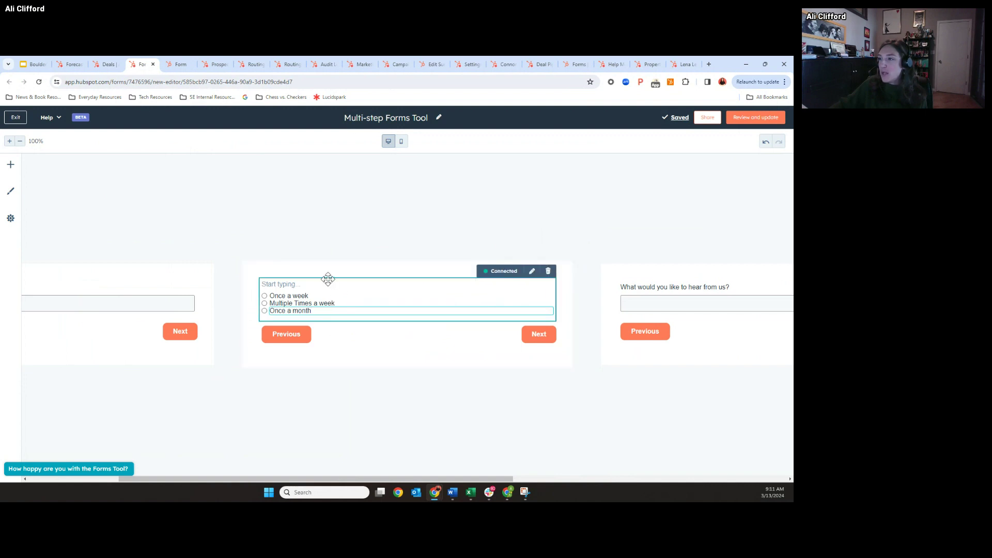
Step: Insert a new form step before "What would you like to hear from us?" and add a Multiple checkboxes field to it
{"action": "left_click_drag", "start_coordinate": [366, 482], "coordinate": [534, 480]}
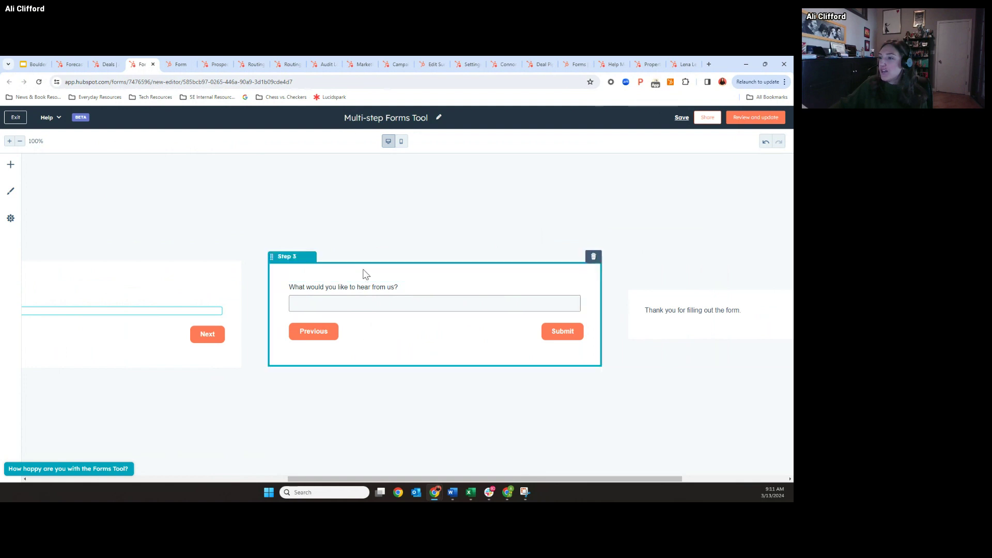
{"action": "left_click", "coordinate": [256, 315]}
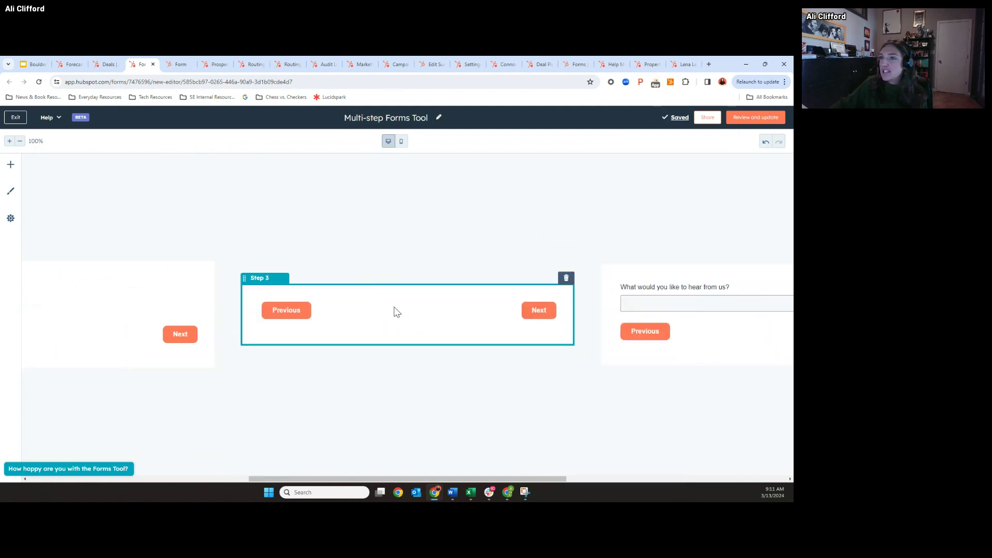
{"action": "left_click", "coordinate": [11, 168]}
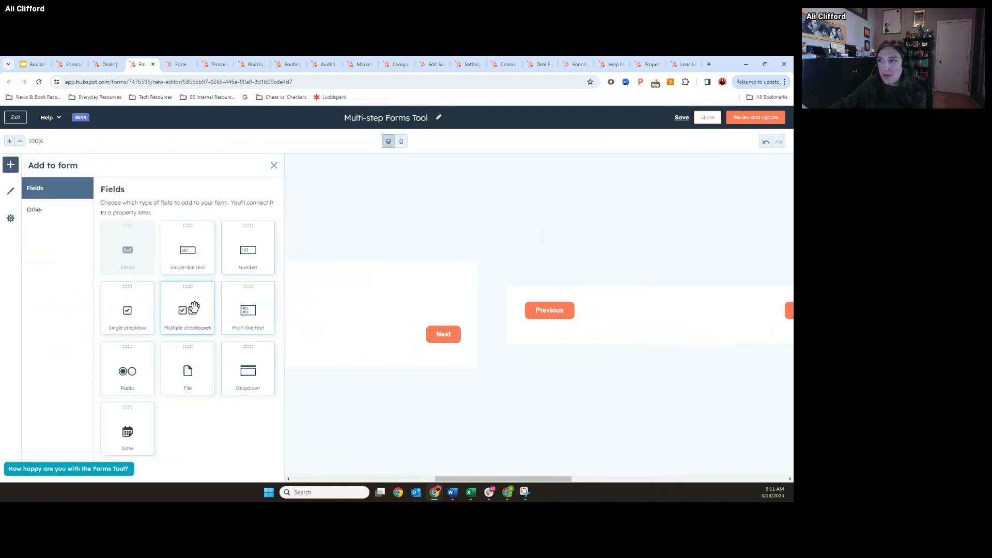
{"action": "left_click_drag", "start_coordinate": [194, 307], "coordinate": [616, 307]}
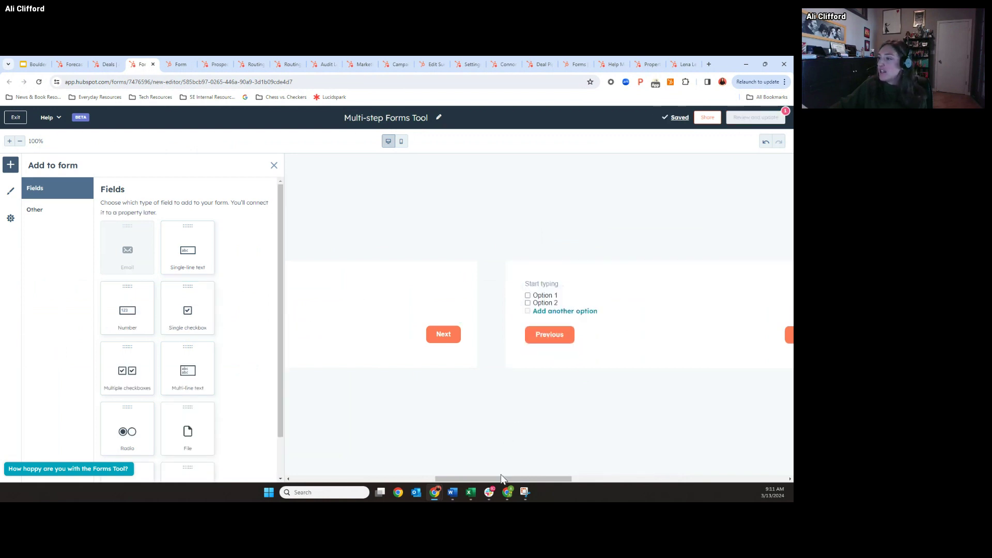
{"action": "left_click_drag", "start_coordinate": [502, 479], "coordinate": [679, 486]}
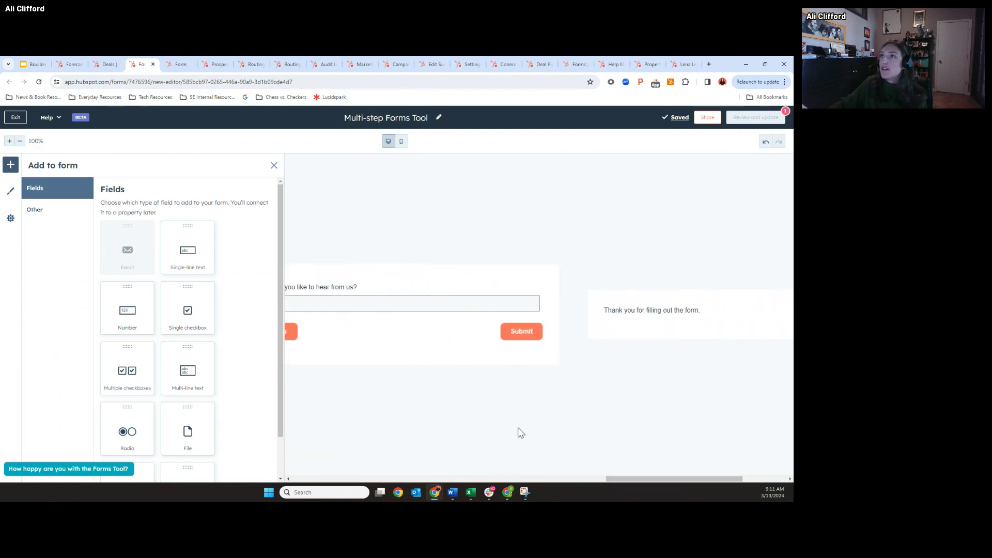
Step: In the live form, fill in the email address, continue to the frequency question and choose "Once a week"
{"action": "left_click", "coordinate": [180, 65]}
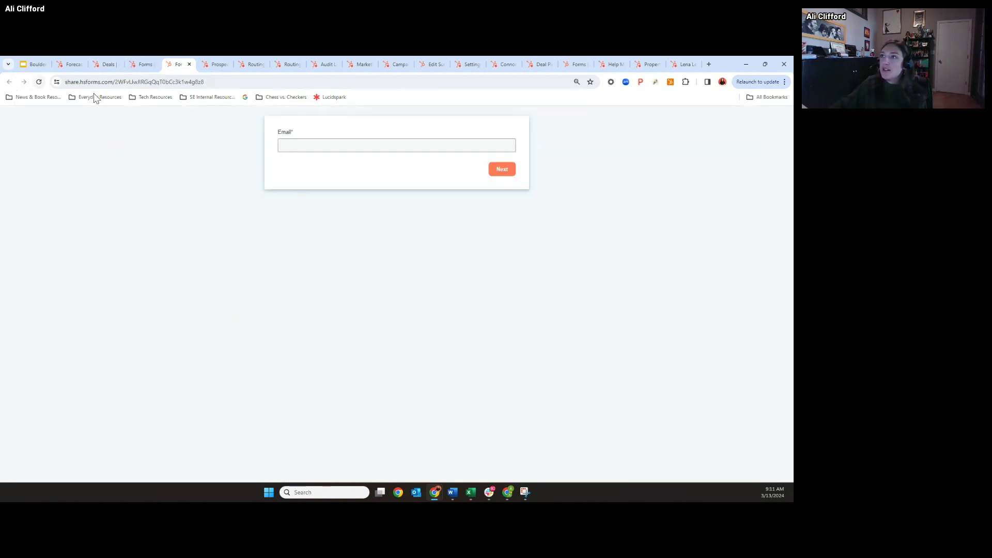
{"action": "left_click", "coordinate": [303, 145]}
{"action": "left_click", "coordinate": [348, 166]}
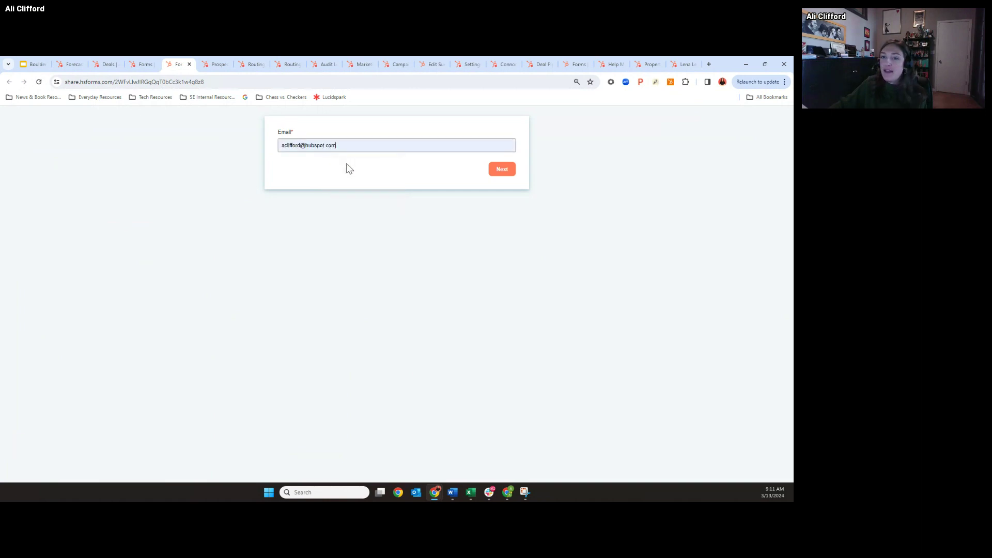
{"action": "left_click", "coordinate": [500, 170]}
{"action": "left_click", "coordinate": [296, 136]}
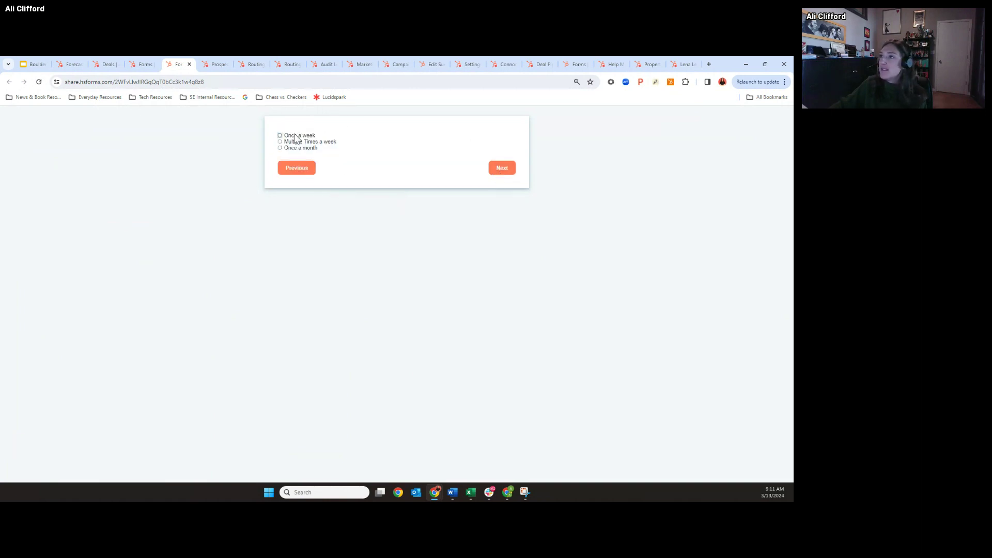
Step: Continue to the last question, answer "What would you like to hear from us?" with "demo" and submit the form
{"action": "left_click", "coordinate": [498, 172]}
{"action": "left_click", "coordinate": [344, 145]}
{"action": "type", "text": "demo"}
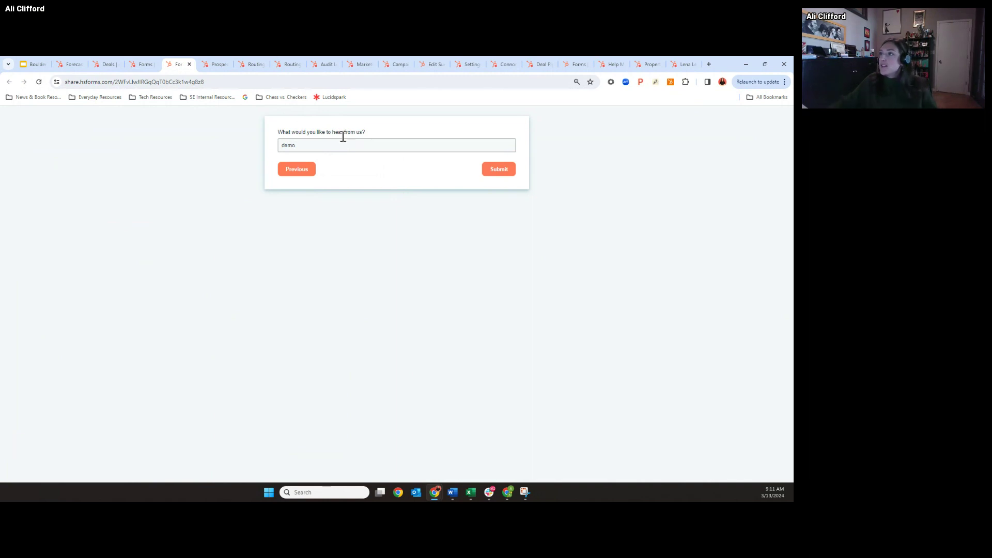
{"action": "left_click", "coordinate": [500, 170]}
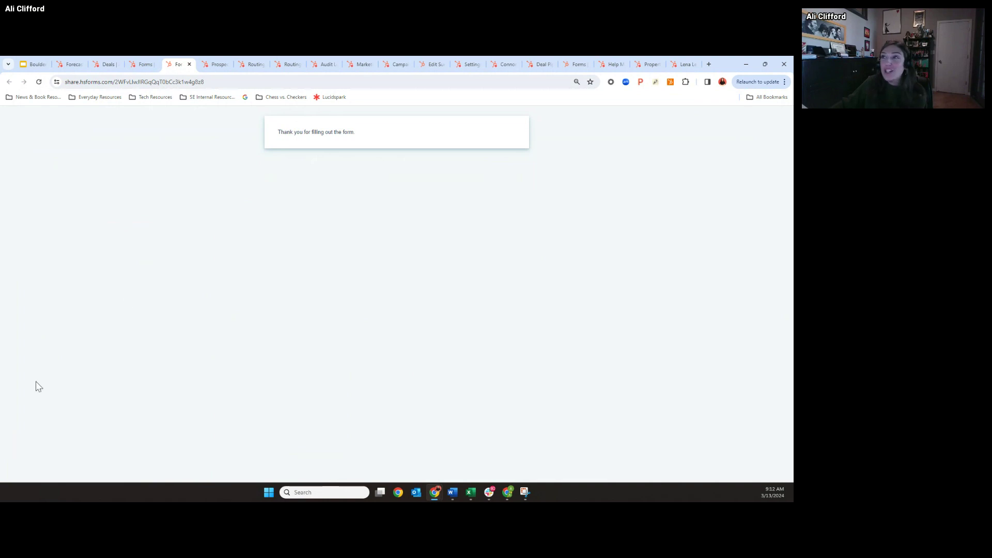
Step: Compare the form's steps in the editor, from the thank-you message back to the Email step, with the submitted live form
{"action": "left_click", "coordinate": [142, 61]}
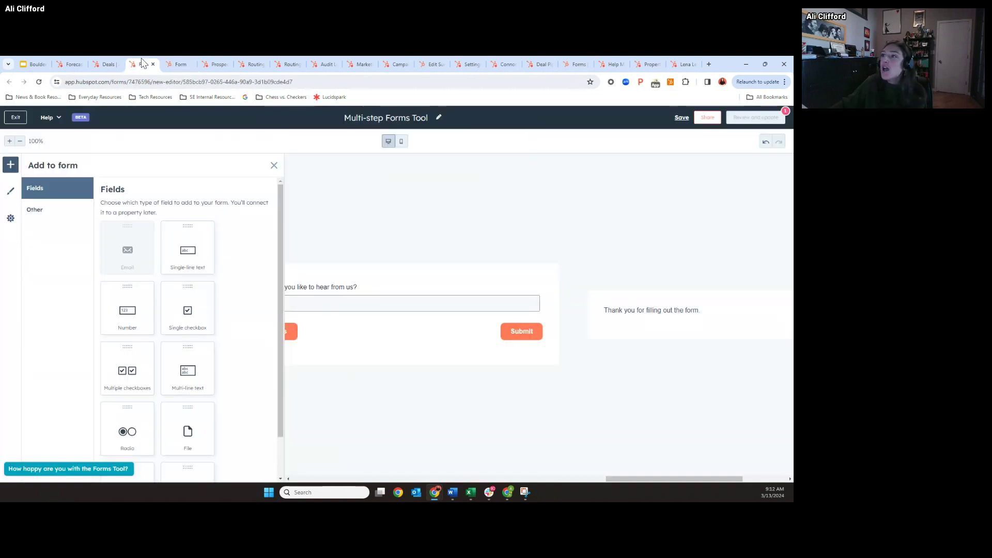
{"action": "left_click", "coordinate": [274, 166]}
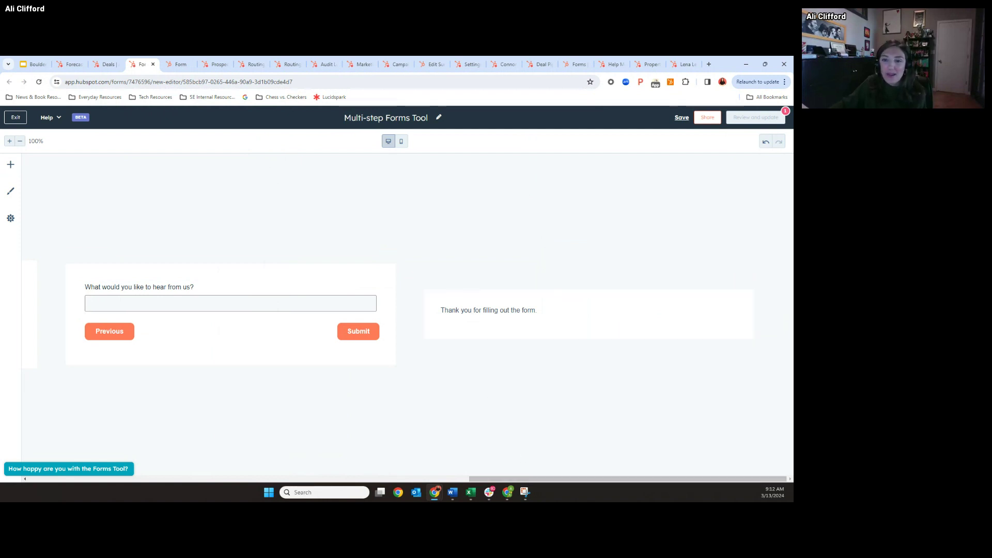
{"action": "mouse_move", "coordinate": [409, 318]}
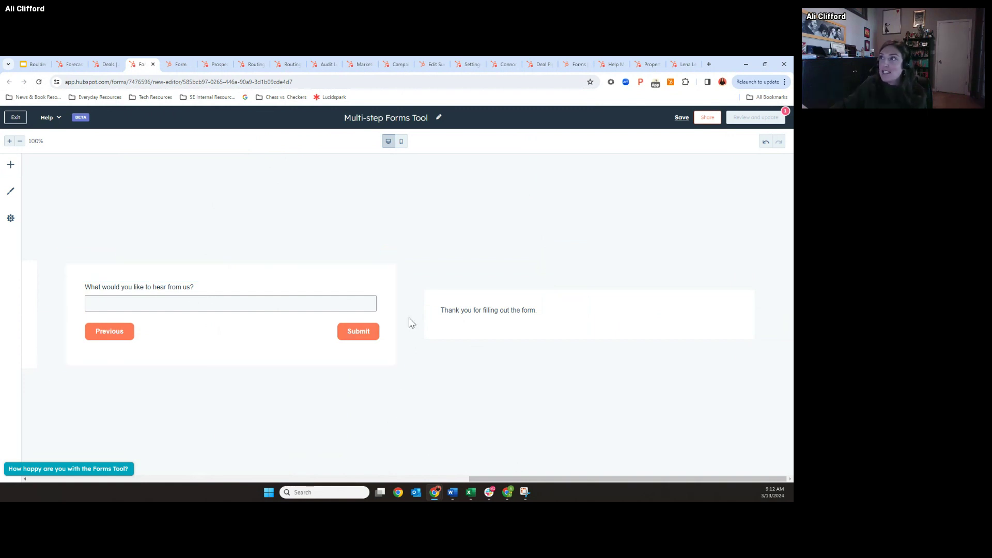
{"action": "left_click", "coordinate": [169, 58]}
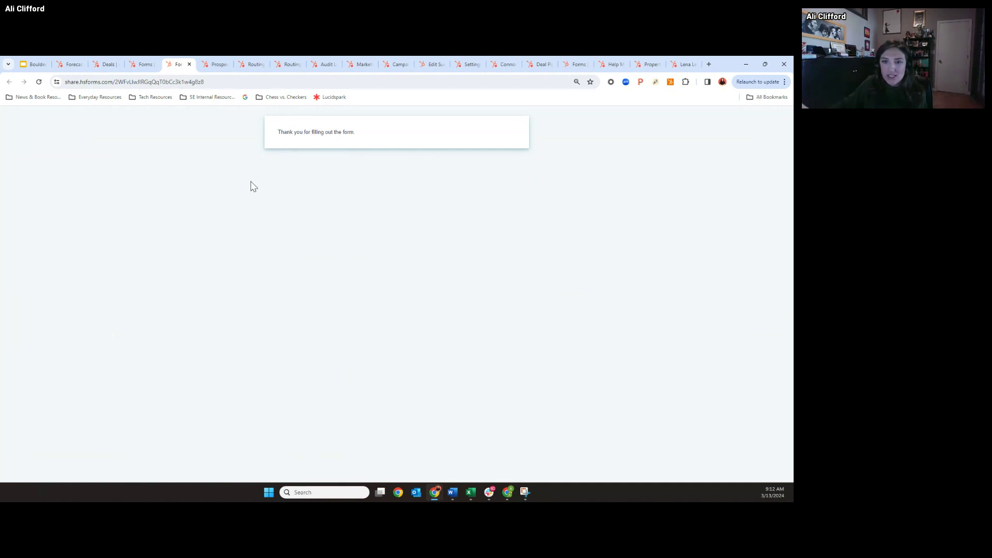
{"action": "left_click", "coordinate": [148, 64]}
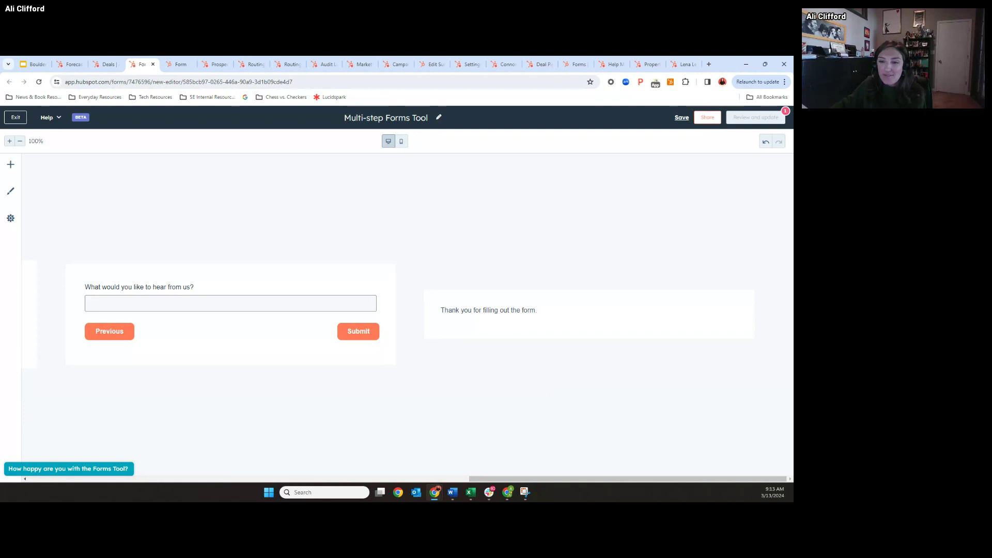
{"action": "left_click_drag", "start_coordinate": [476, 479], "coordinate": [367, 452]}
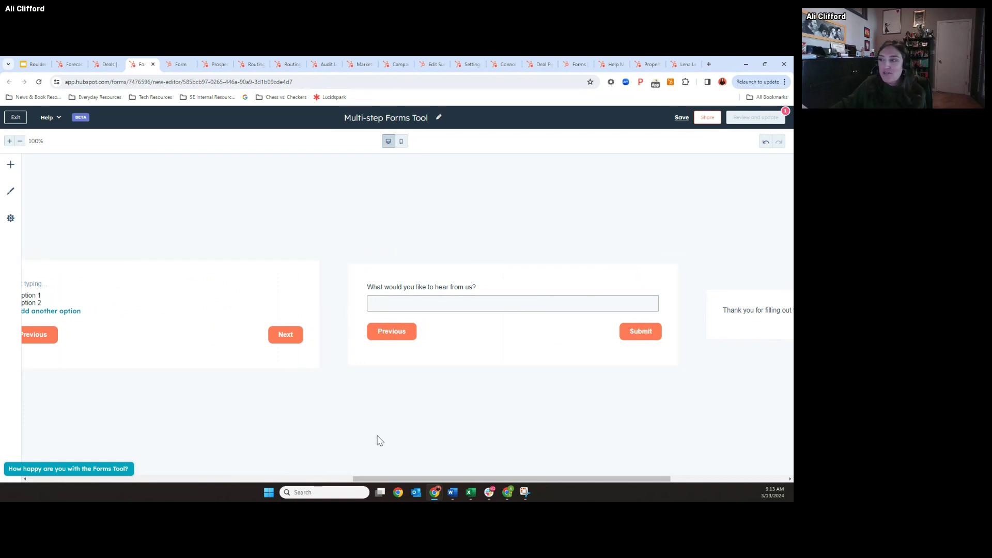
{"action": "left_click_drag", "start_coordinate": [381, 479], "coordinate": [30, 455]}
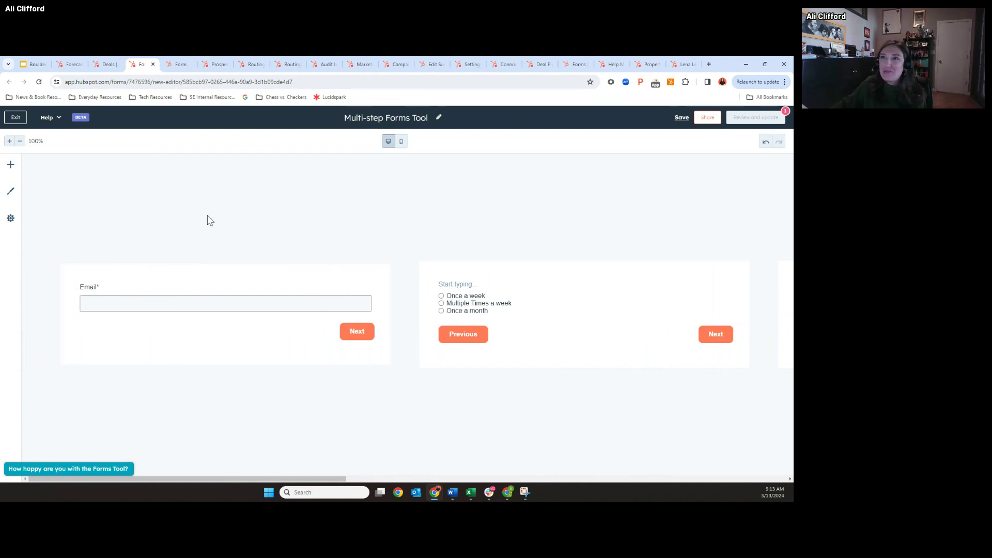
{"action": "left_click", "coordinate": [179, 62]}
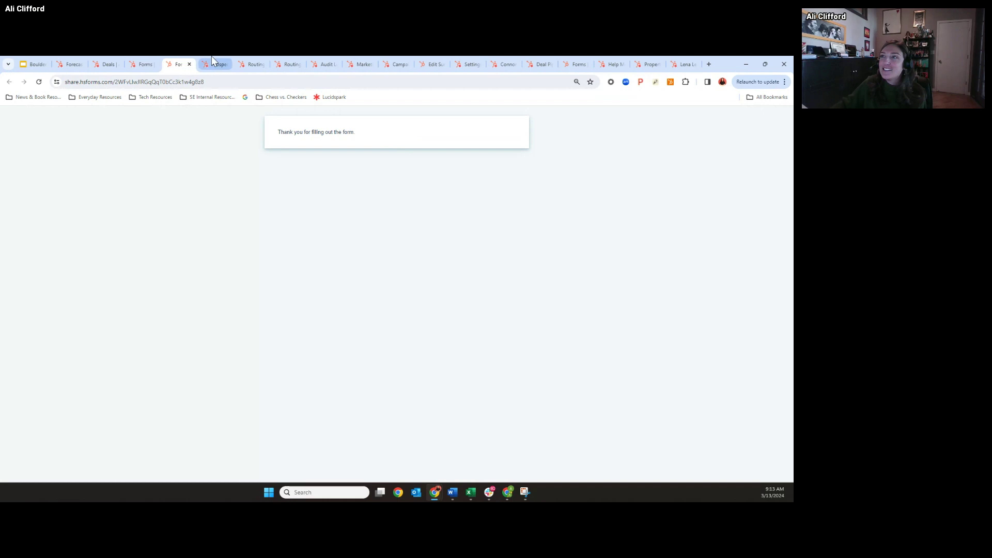
Step: Return to the presentation and show the Prospecting Space slide for Sales Hub
{"action": "left_click", "coordinate": [211, 59]}
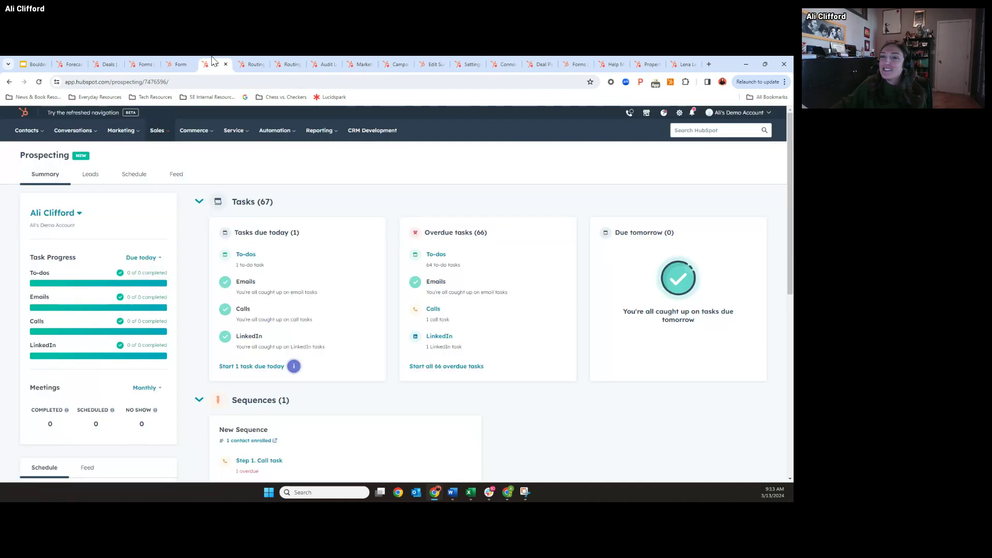
{"action": "left_click", "coordinate": [41, 63]}
{"action": "left_click", "coordinate": [130, 232]}
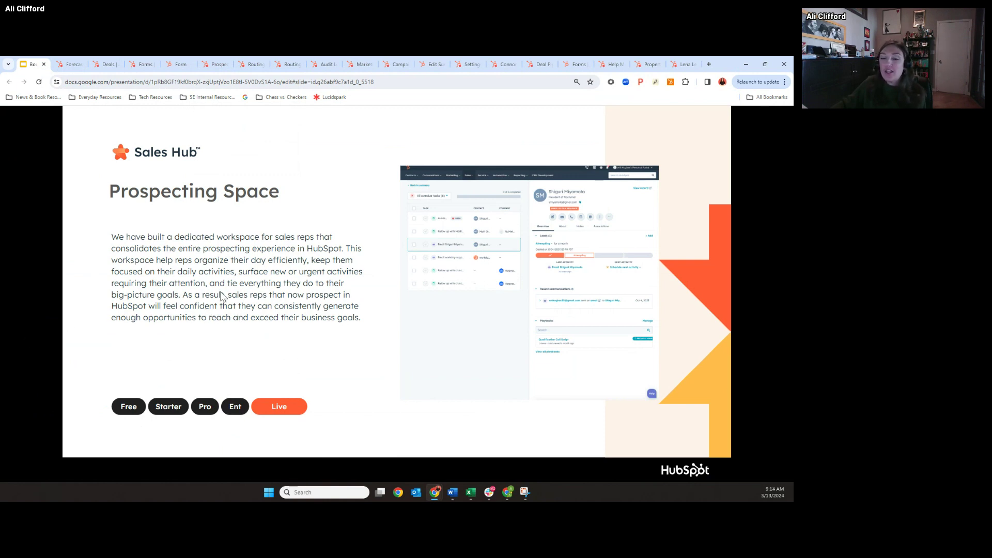
Step: Examine the Prospecting workspace summary in HubSpot, from tasks down through sequences, suggested activities, leads and the schedule
{"action": "left_click", "coordinate": [219, 66]}
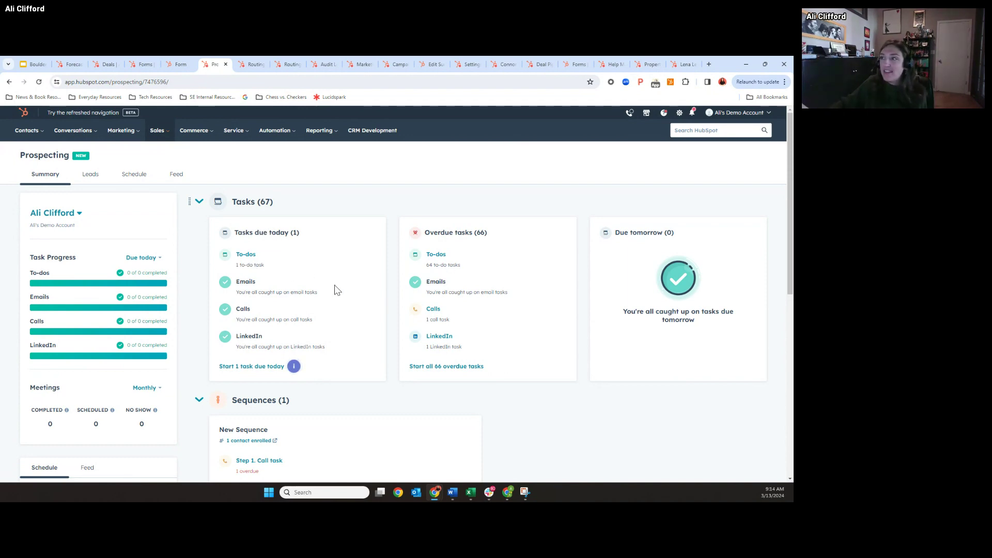
{"action": "scroll", "coordinate": [349, 277], "scroll_direction": "down", "scroll_amount": 2}
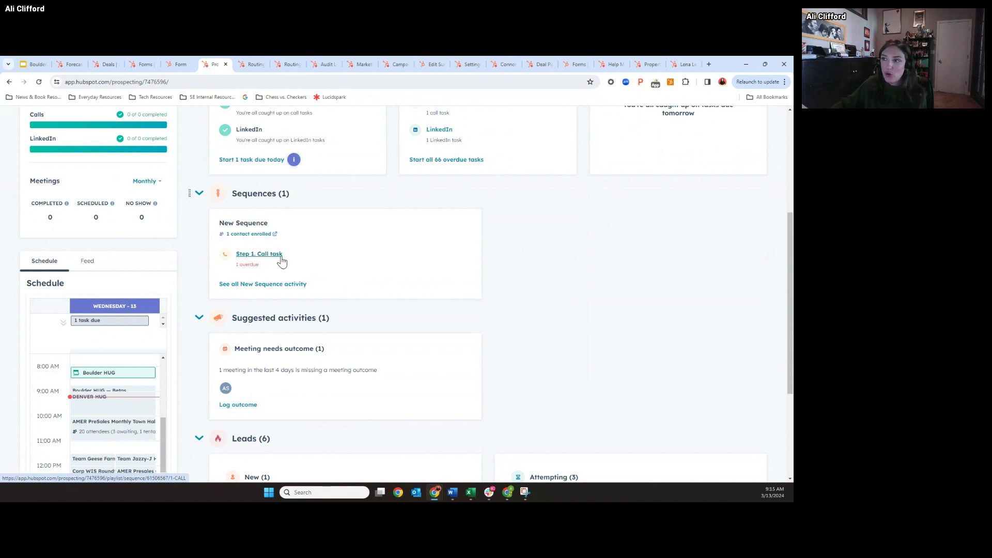
{"action": "scroll", "coordinate": [366, 262], "scroll_direction": "down", "scroll_amount": 2}
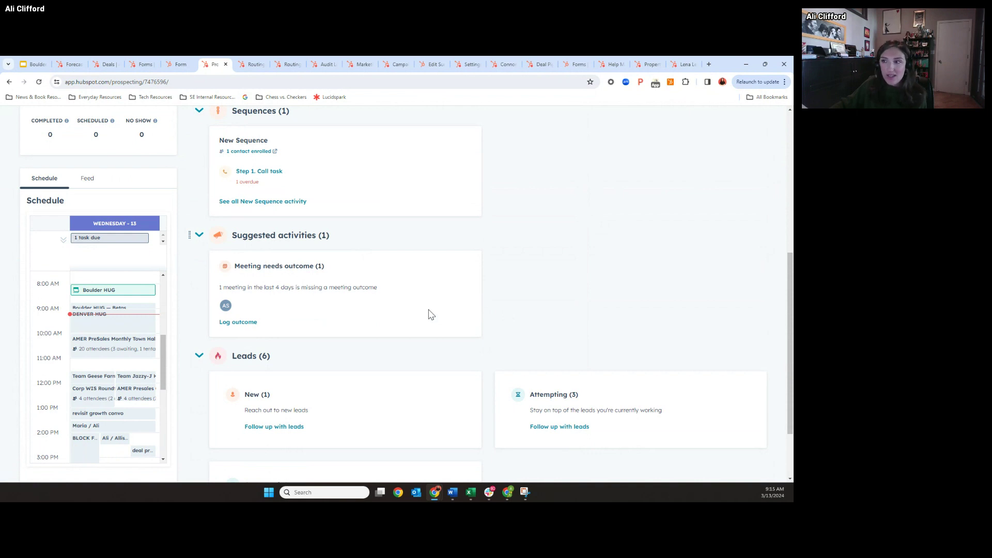
{"action": "scroll", "coordinate": [430, 314], "scroll_direction": "down", "scroll_amount": 1}
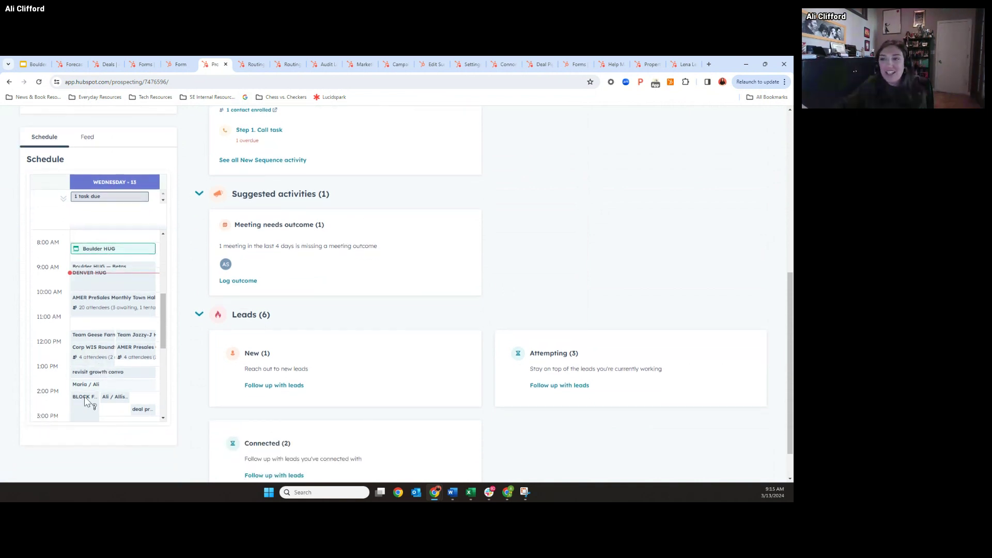
Step: Review the remaining schedule and lead cards in the Prospecting summary and open the Leads list
{"action": "scroll", "coordinate": [81, 337], "scroll_direction": "down", "scroll_amount": 2}
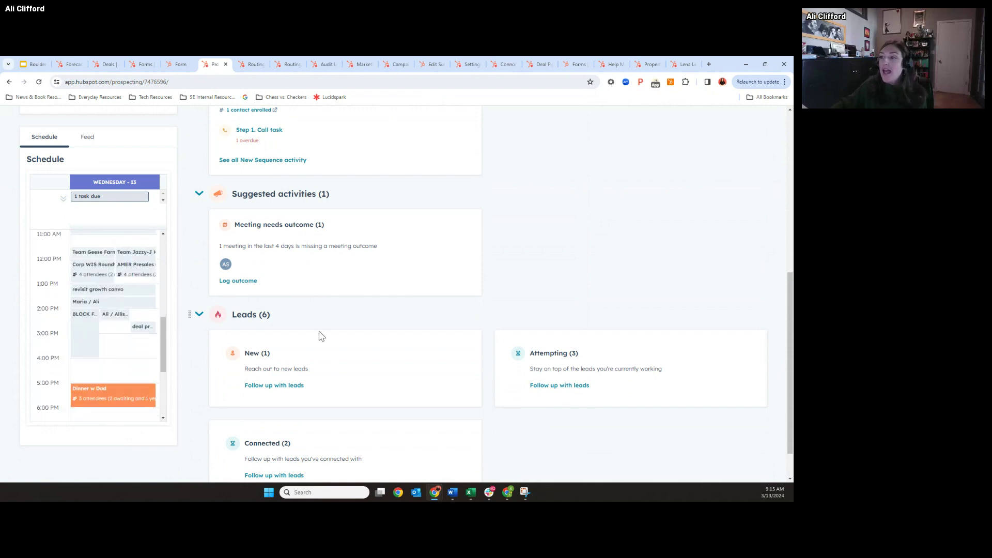
{"action": "scroll", "coordinate": [318, 336], "scroll_direction": "down", "scroll_amount": 1}
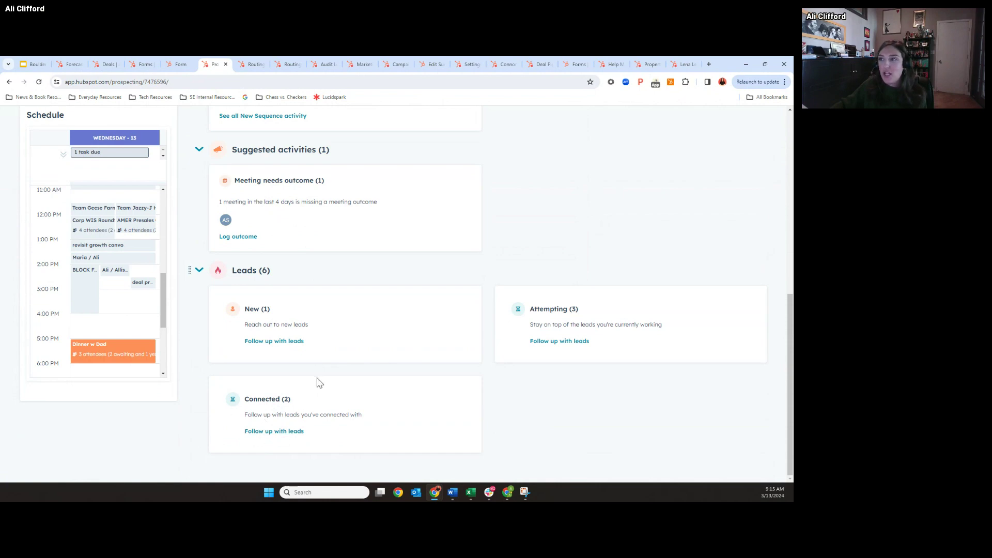
{"action": "scroll", "coordinate": [389, 354], "scroll_direction": "up", "scroll_amount": 8}
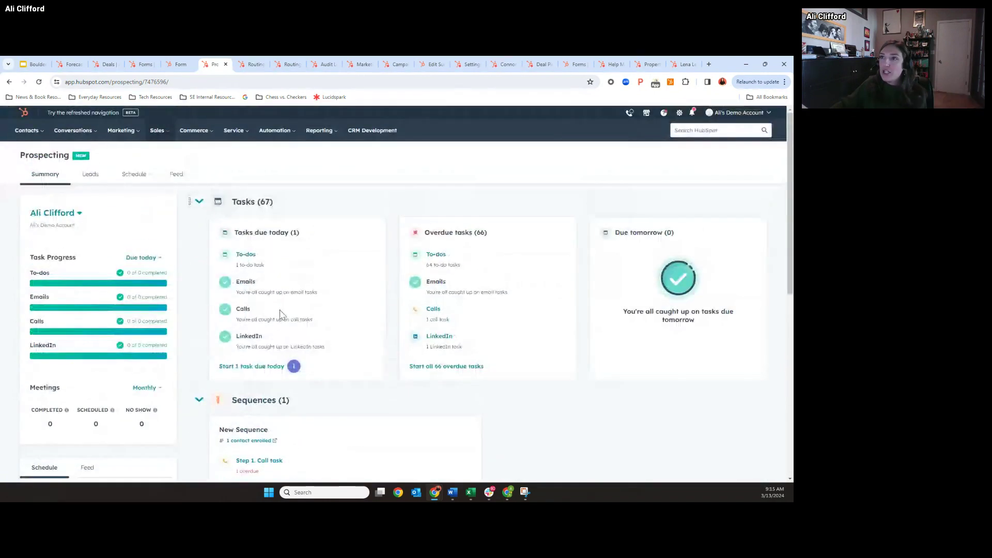
{"action": "left_click", "coordinate": [92, 176]}
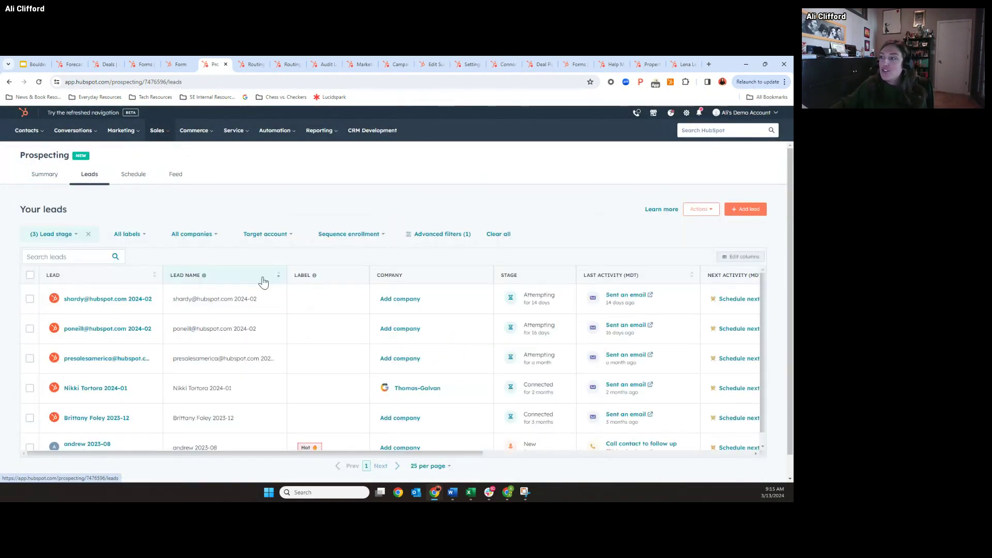
Step: View the first lead's stage options and its record preview, and close the preview
{"action": "left_click", "coordinate": [528, 300]}
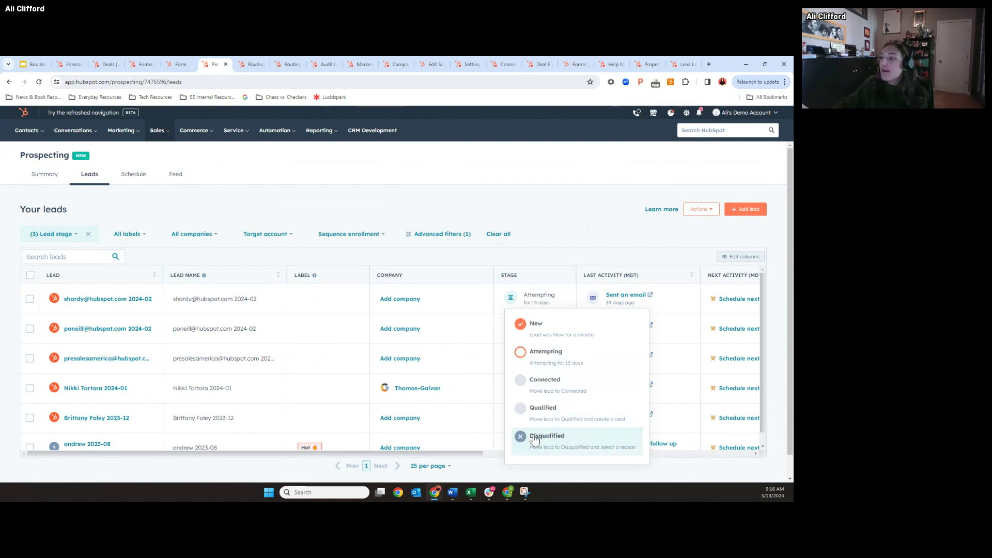
{"action": "left_click_drag", "start_coordinate": [474, 456], "coordinate": [427, 455]}
{"action": "left_click", "coordinate": [109, 300]}
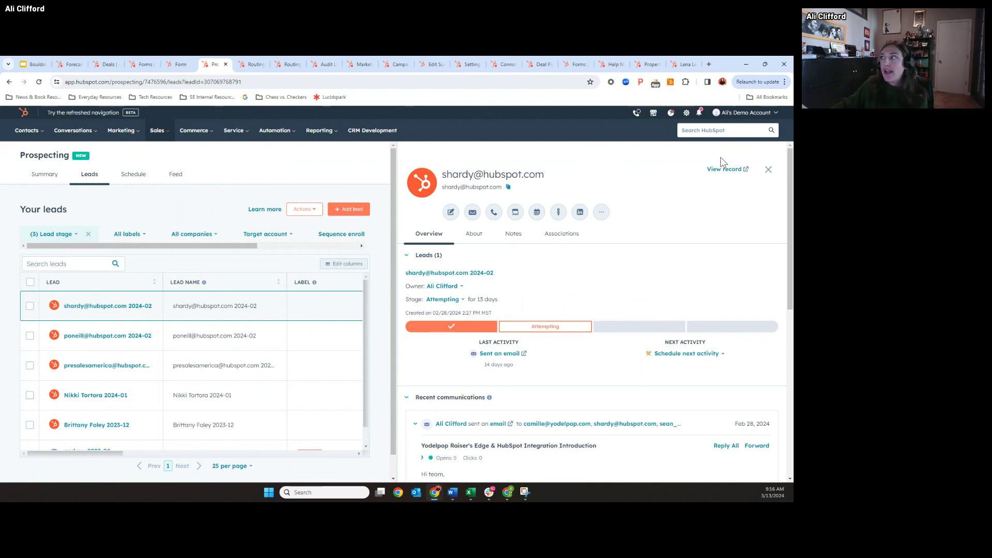
{"action": "left_click", "coordinate": [768, 173]}
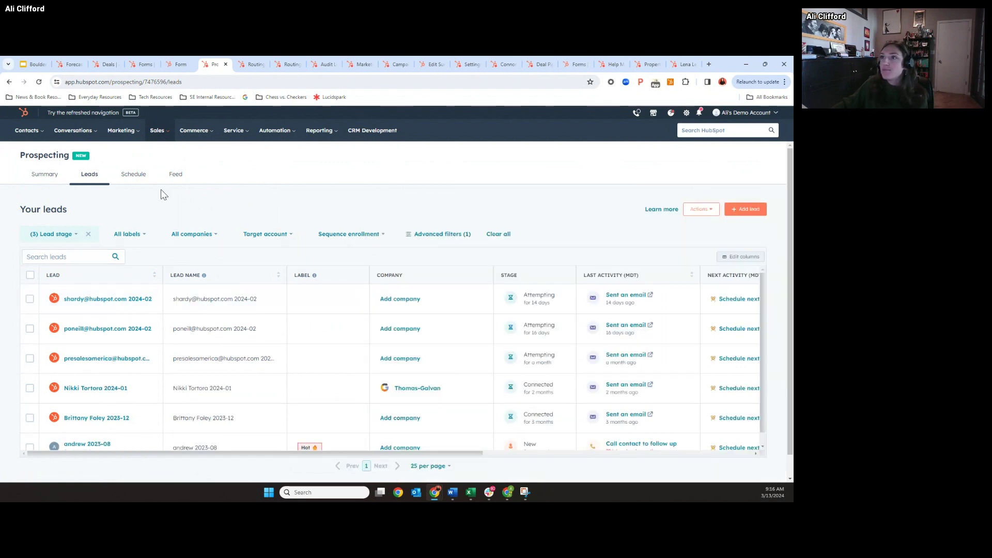
Step: Look over the Prospecting weekly schedule and the activity feed, down to this month's email opens
{"action": "left_click", "coordinate": [136, 178]}
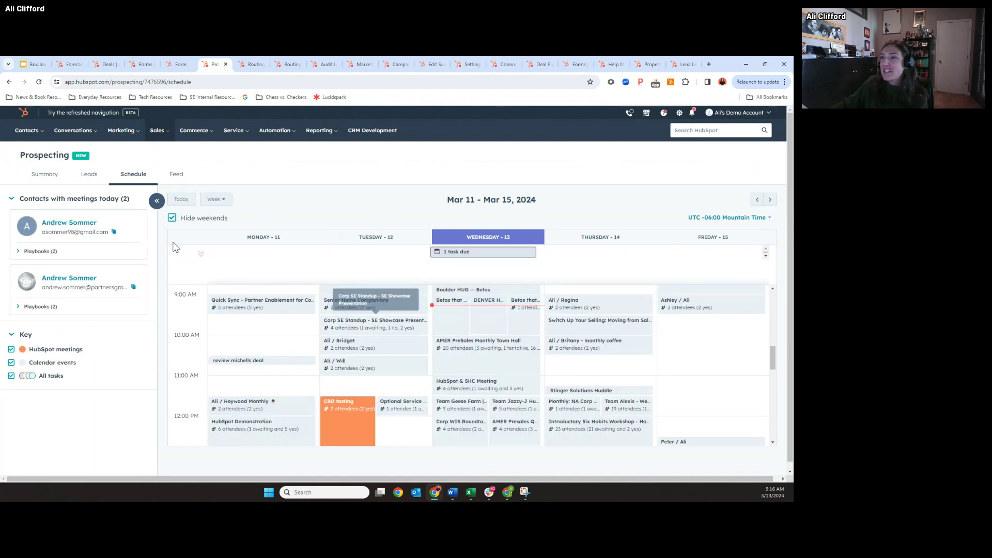
{"action": "left_click", "coordinate": [176, 174]}
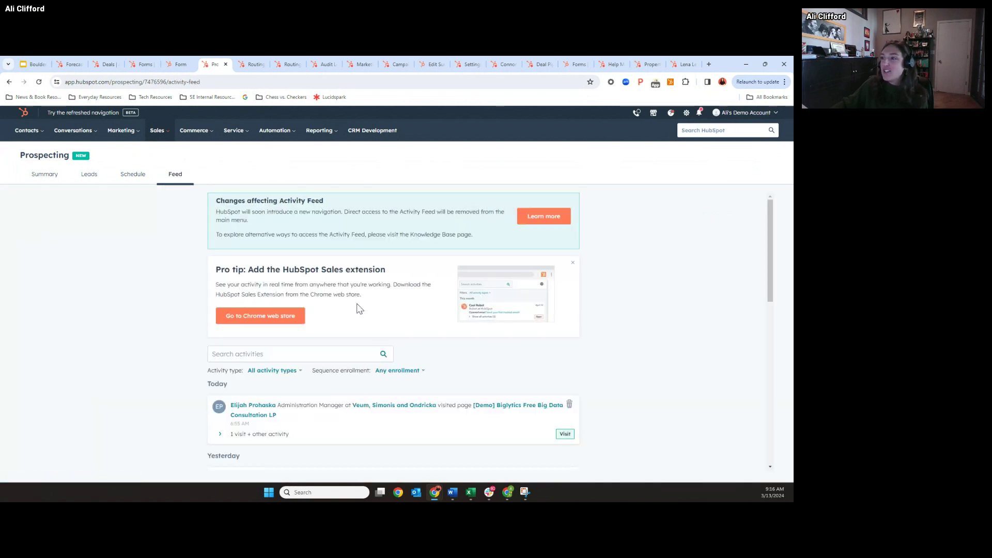
{"action": "scroll", "coordinate": [357, 305], "scroll_direction": "down", "scroll_amount": 3}
{"action": "scroll", "coordinate": [360, 309], "scroll_direction": "down", "scroll_amount": 1}
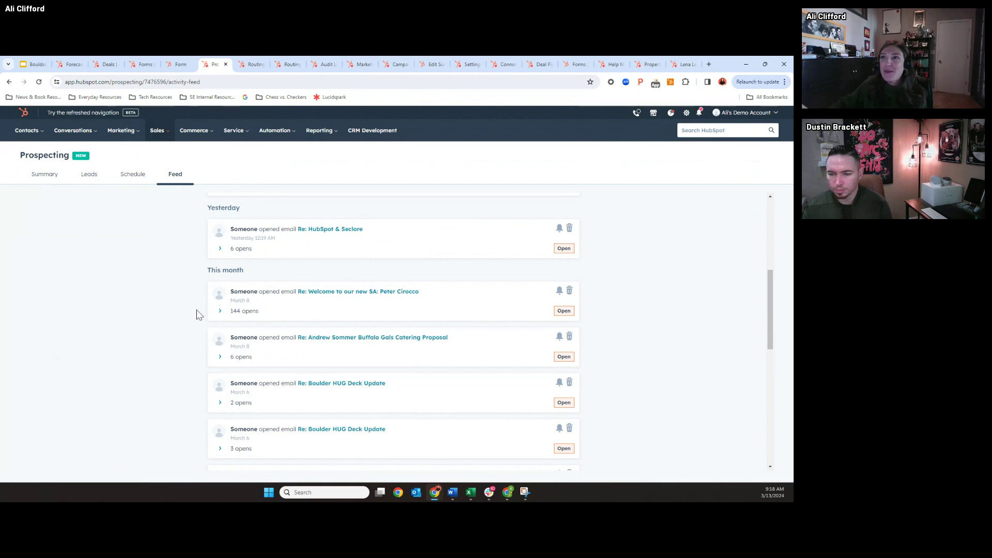
Step: Return to the presentation and show the Skill-based Ticket Routing for Help Desk Emails slide
{"action": "left_click", "coordinate": [34, 63]}
{"action": "key", "text": "Right"}
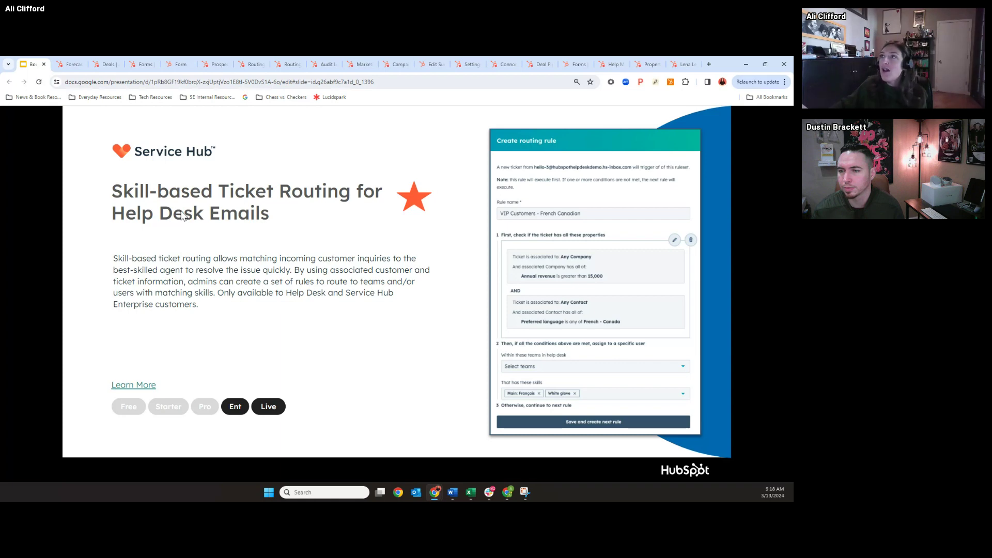
Step: Examine the routing Skills list in HubSpot settings and the blank Create new skill form, cancelling it without creating a skill
{"action": "left_click", "coordinate": [247, 63]}
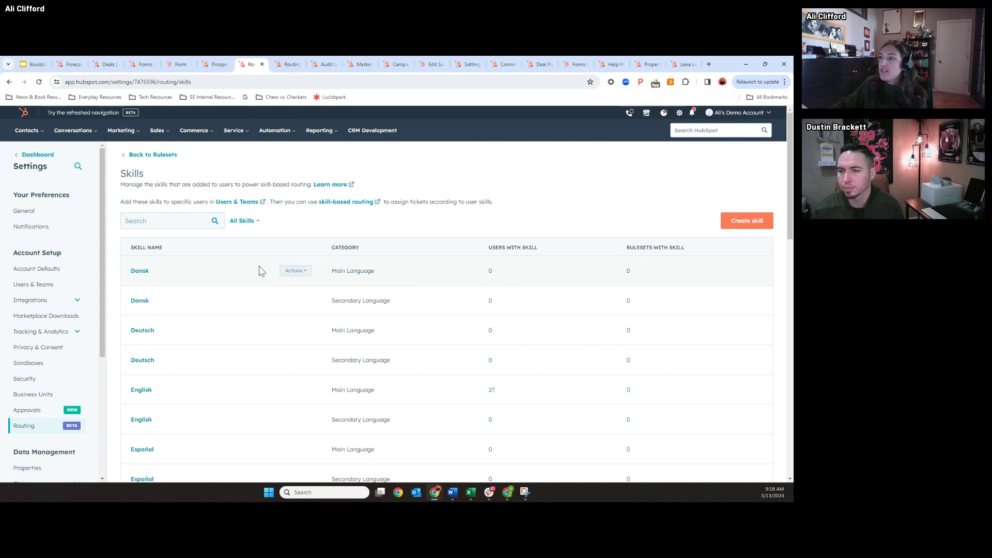
{"action": "scroll", "coordinate": [261, 271], "scroll_direction": "down", "scroll_amount": 1}
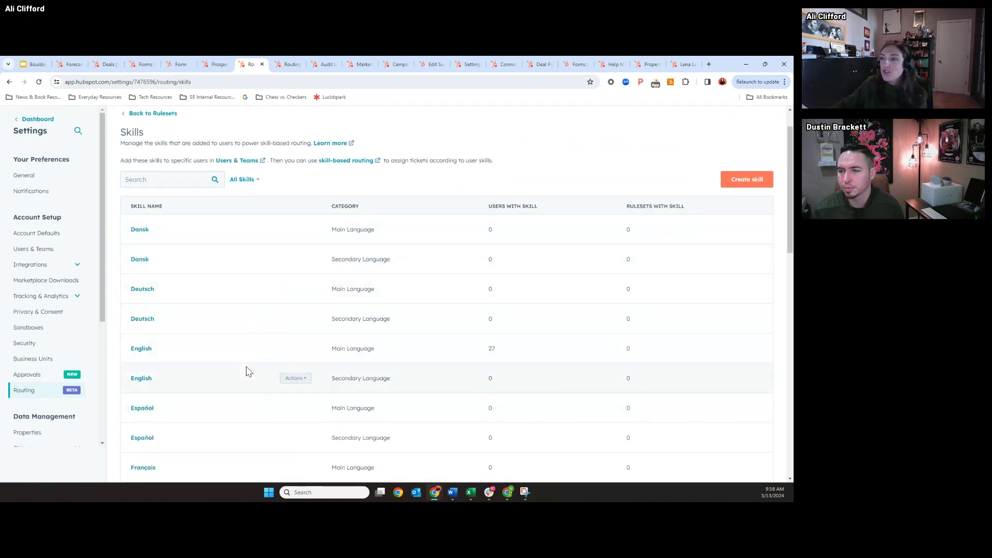
{"action": "scroll", "coordinate": [248, 371], "scroll_direction": "down", "scroll_amount": 5}
{"action": "scroll", "coordinate": [247, 371], "scroll_direction": "up", "scroll_amount": 6}
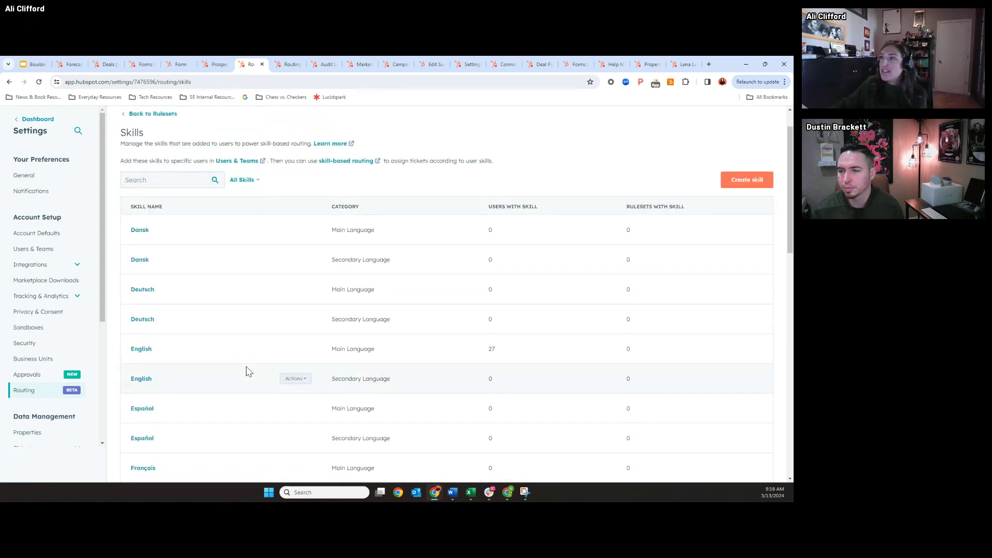
{"action": "left_click", "coordinate": [756, 227]}
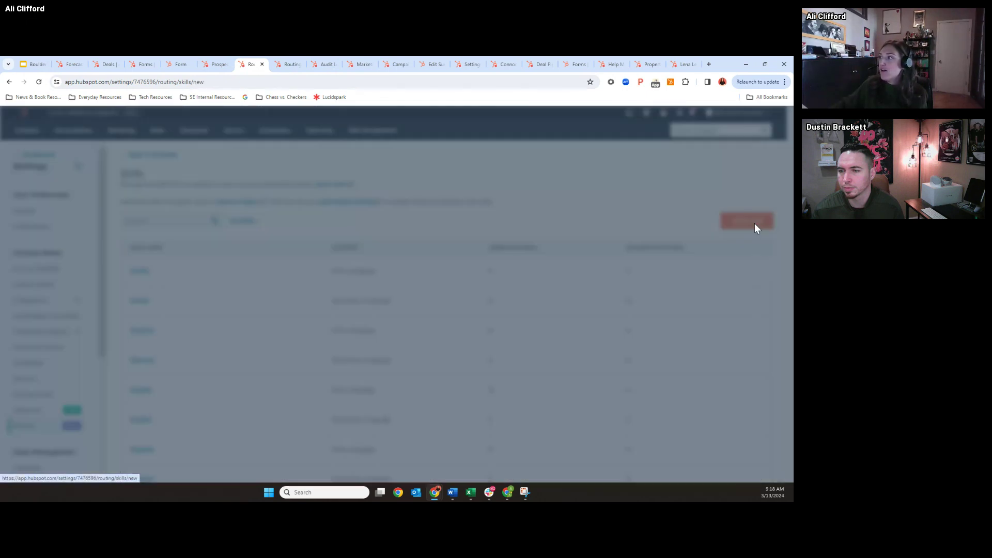
{"action": "left_click", "coordinate": [345, 228]}
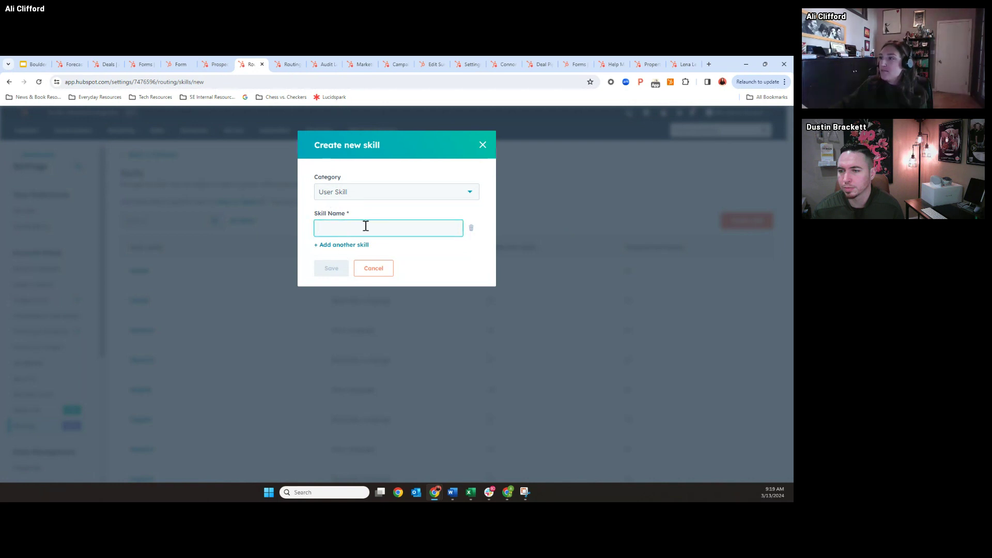
{"action": "left_click", "coordinate": [373, 268]}
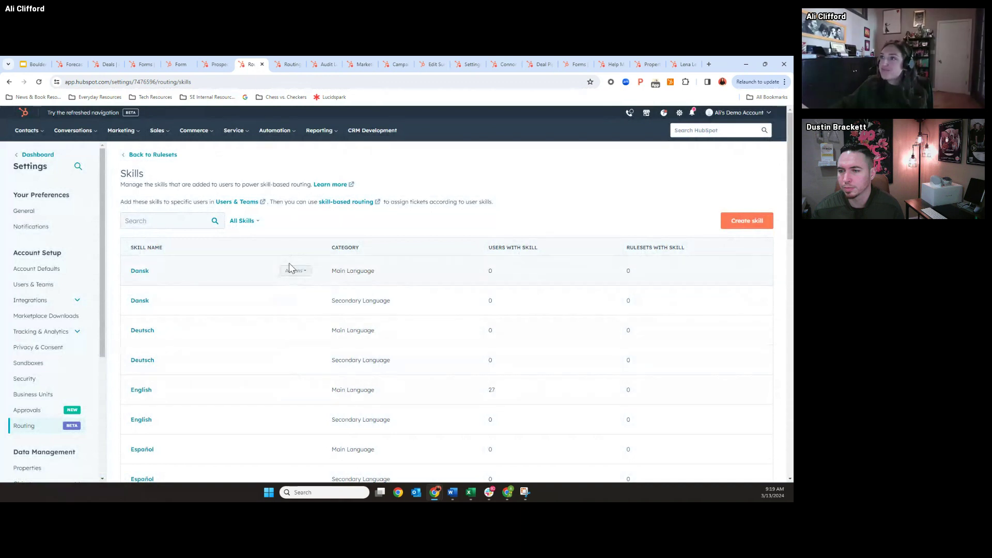
Step: Open the second listed user in Users & Teams, add Español and Français to their main language skills and save
{"action": "left_click", "coordinate": [244, 205]}
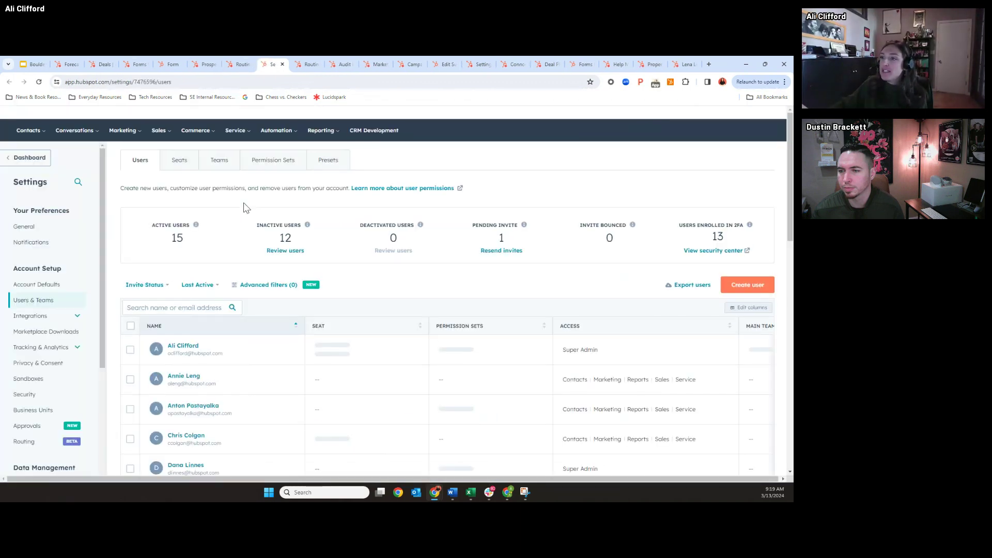
{"action": "scroll", "coordinate": [244, 206], "scroll_direction": "down", "scroll_amount": 2}
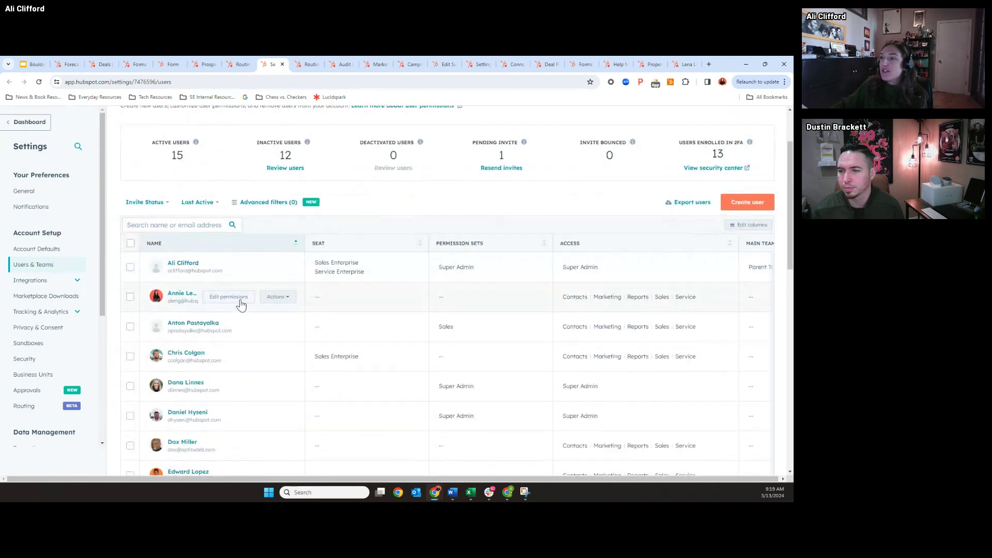
{"action": "left_click", "coordinate": [180, 294]}
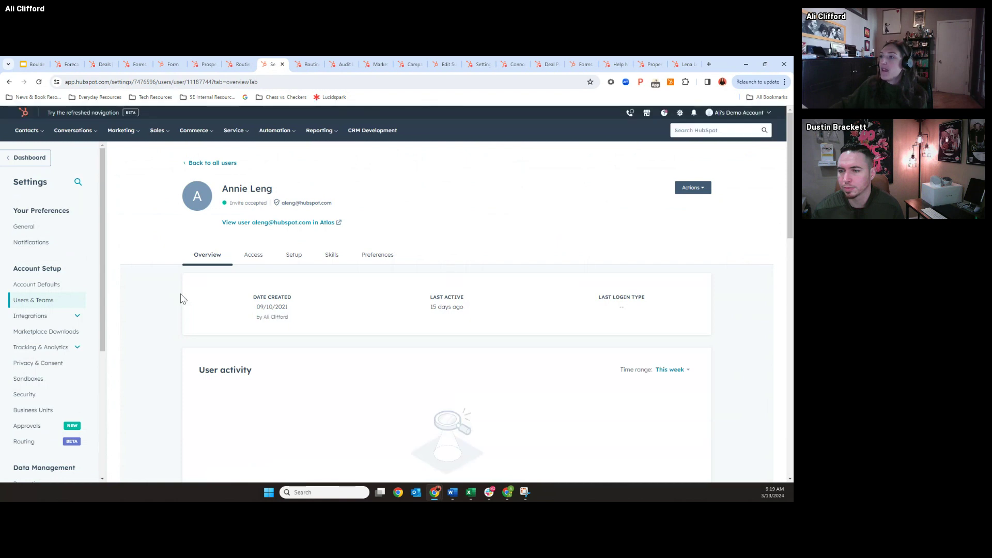
{"action": "left_click", "coordinate": [330, 256]}
{"action": "scroll", "coordinate": [326, 269], "scroll_direction": "down", "scroll_amount": 1}
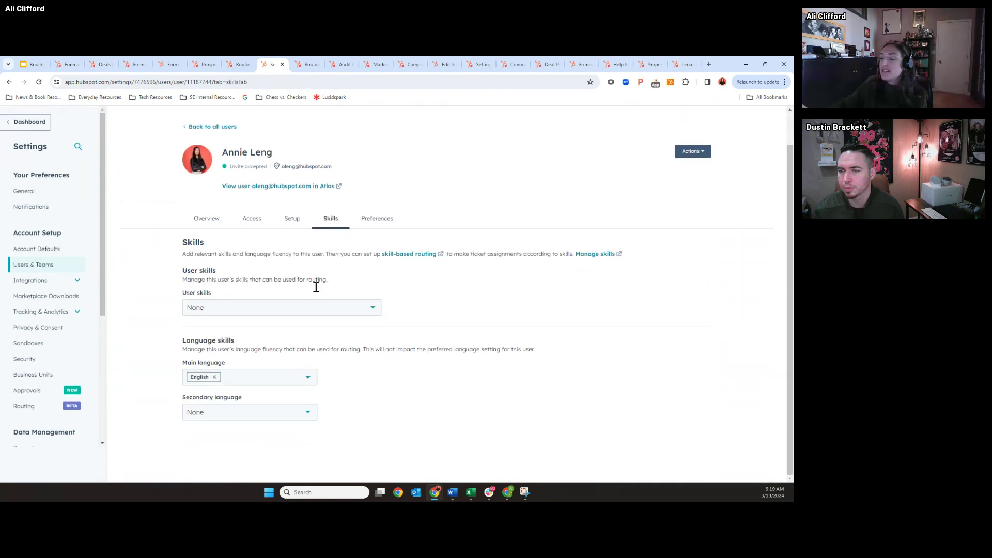
{"action": "left_click", "coordinate": [278, 382]}
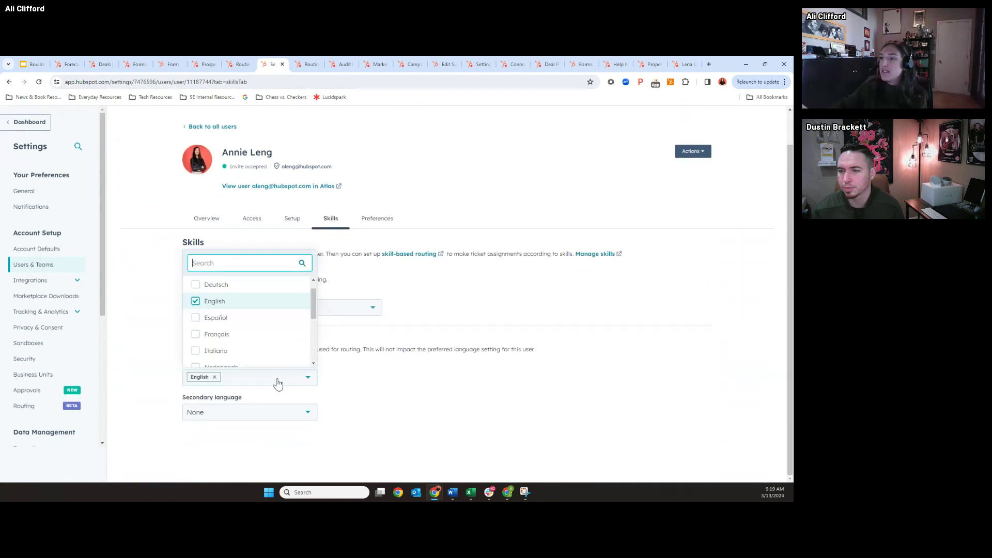
{"action": "left_click", "coordinate": [260, 326]}
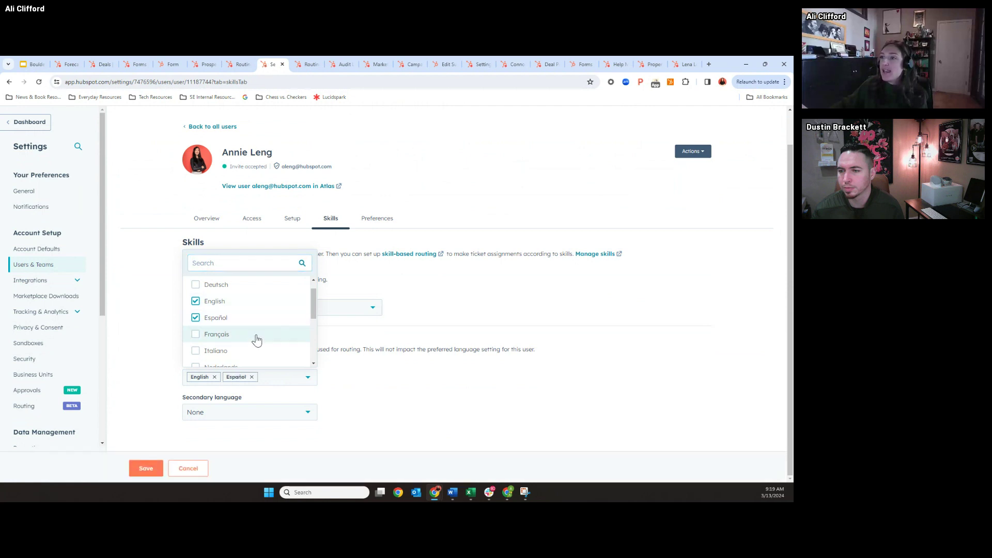
{"action": "left_click", "coordinate": [257, 336]}
{"action": "left_click", "coordinate": [147, 468]}
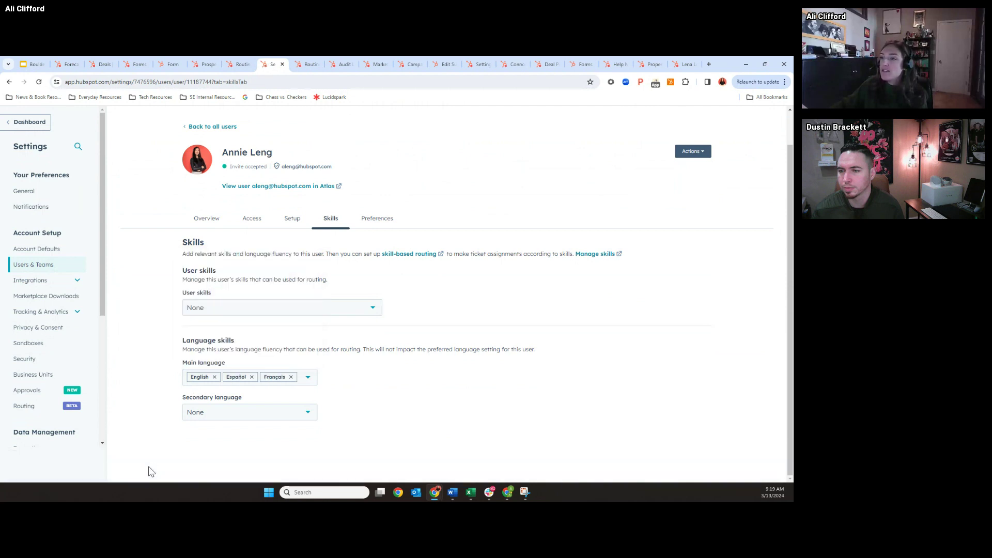
Step: Review the English Speaker routing rule of the tracked terms ruleset, save it as is and reopen it
{"action": "left_click", "coordinate": [313, 64]}
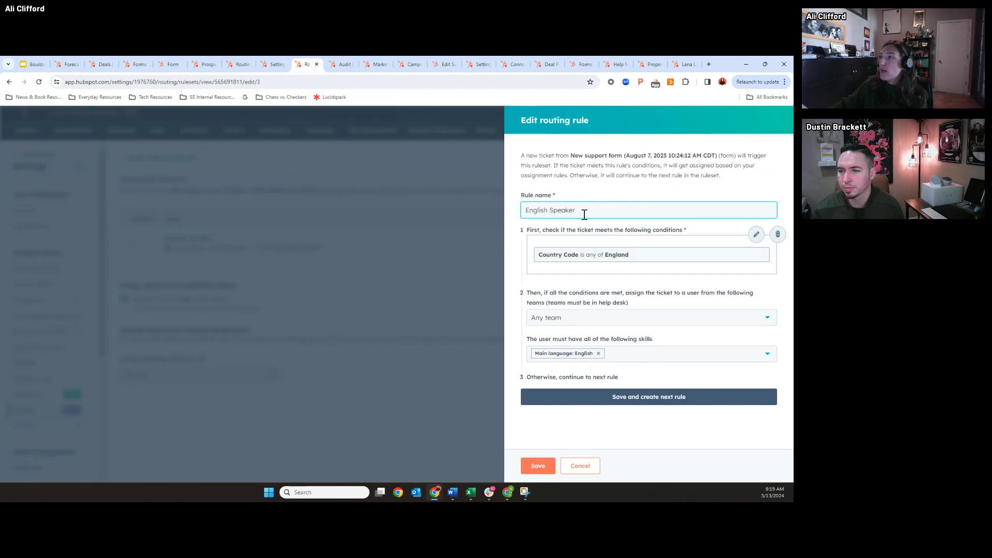
{"action": "left_click", "coordinate": [541, 466]}
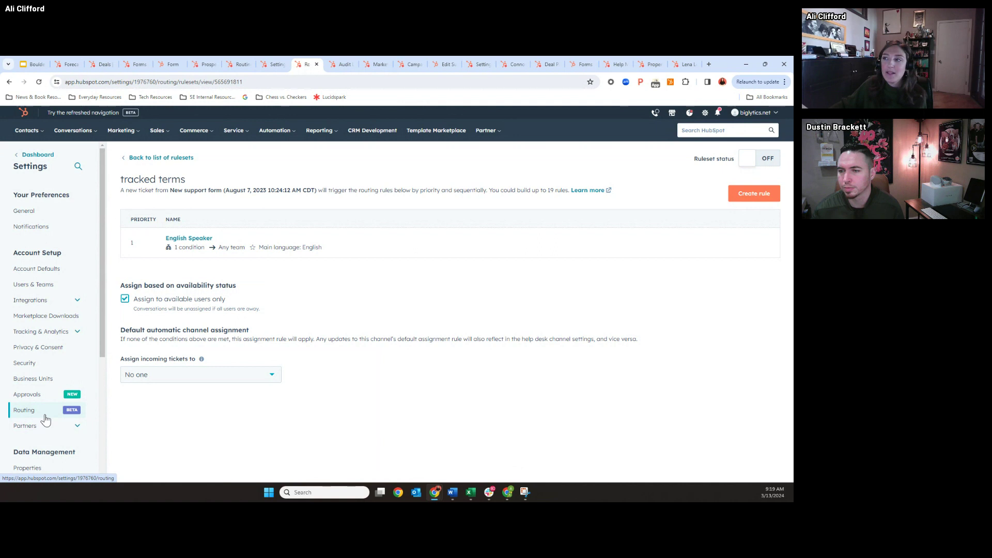
{"action": "left_click", "coordinate": [198, 239]}
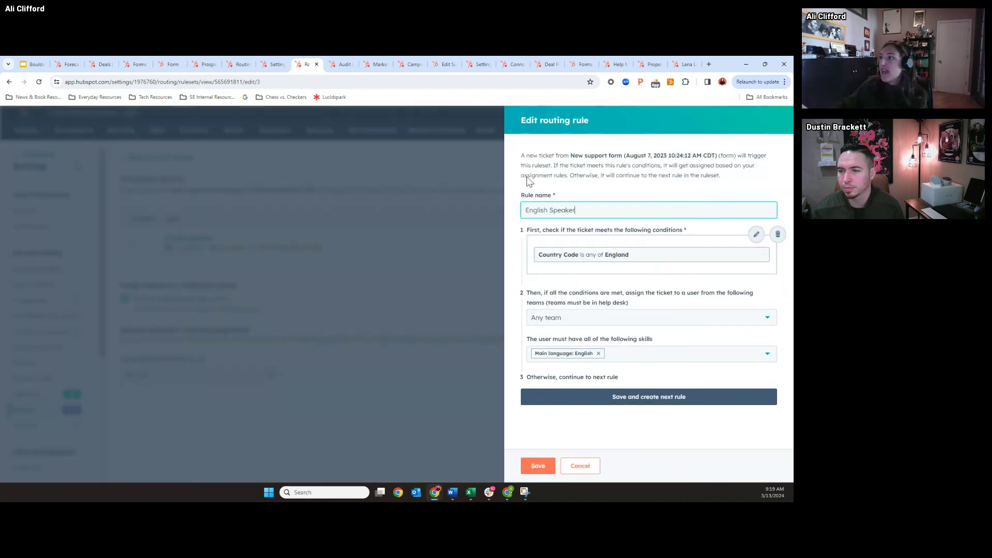
Step: Examine the objects and ticket properties available as filters for the English Speaker rule's conditions, and return to the rule without adding one
{"action": "left_click", "coordinate": [588, 261]}
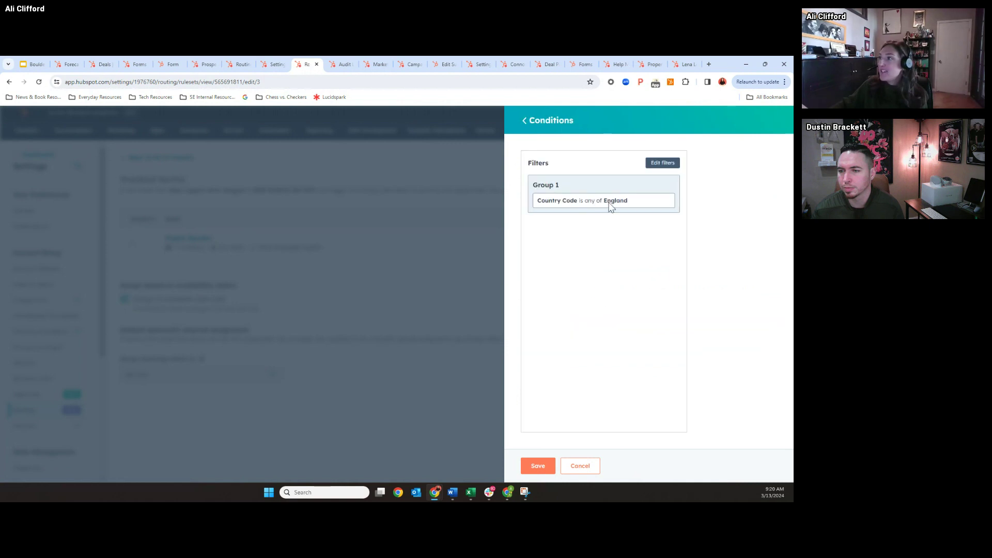
{"action": "left_click", "coordinate": [661, 165]}
{"action": "left_click", "coordinate": [558, 245]}
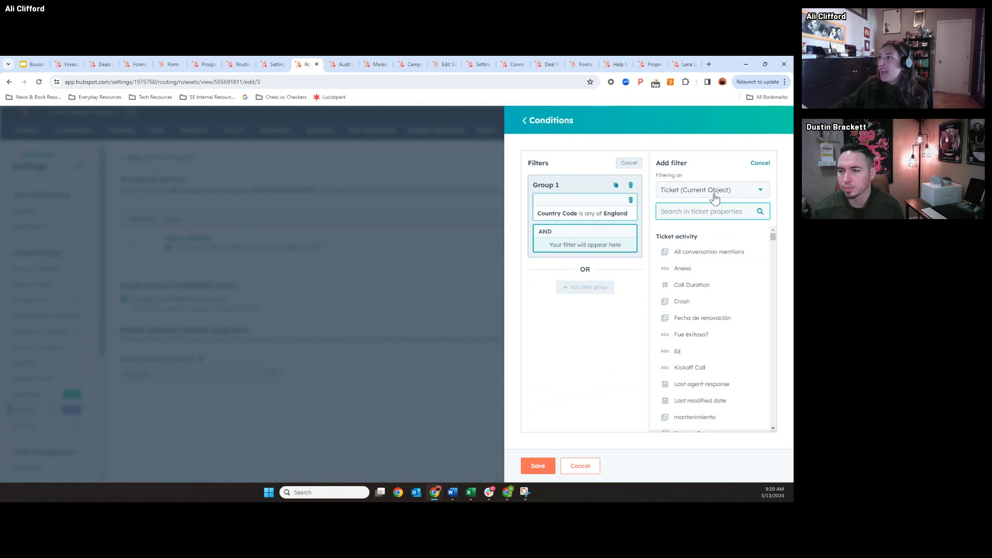
{"action": "left_click", "coordinate": [715, 198]}
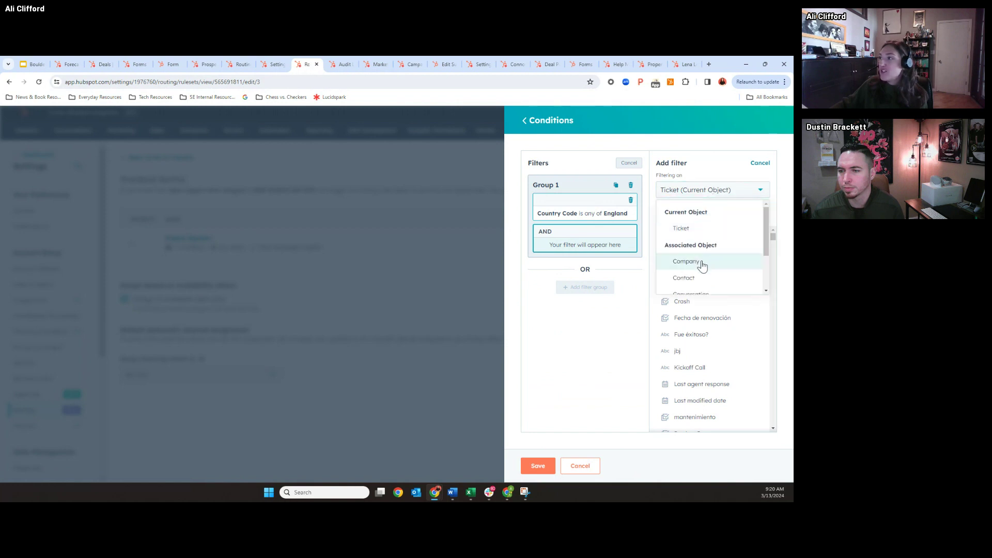
{"action": "scroll", "coordinate": [702, 266], "scroll_direction": "down", "scroll_amount": 3}
{"action": "scroll", "coordinate": [702, 282], "scroll_direction": "up", "scroll_amount": 3}
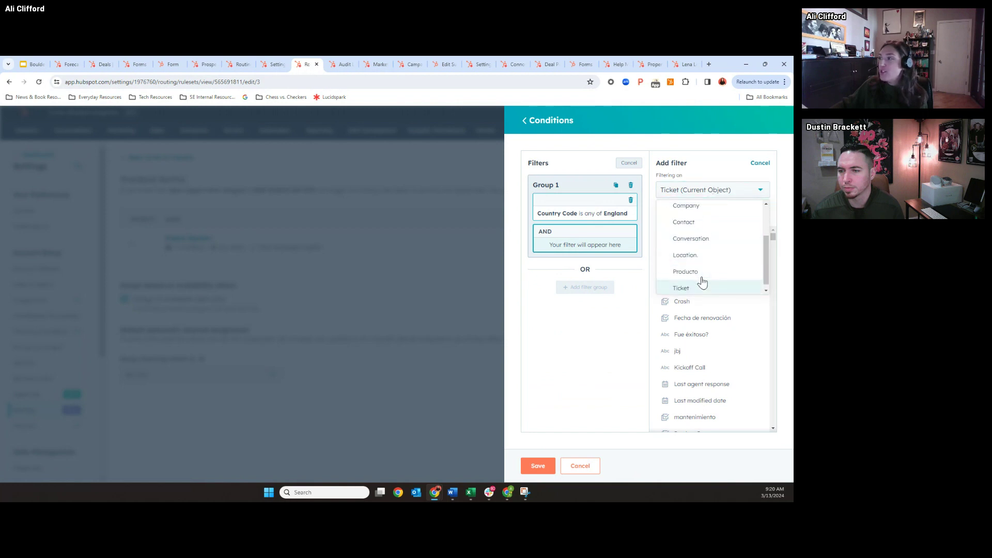
{"action": "left_click", "coordinate": [628, 317]}
{"action": "scroll", "coordinate": [696, 273], "scroll_direction": "down", "scroll_amount": 15}
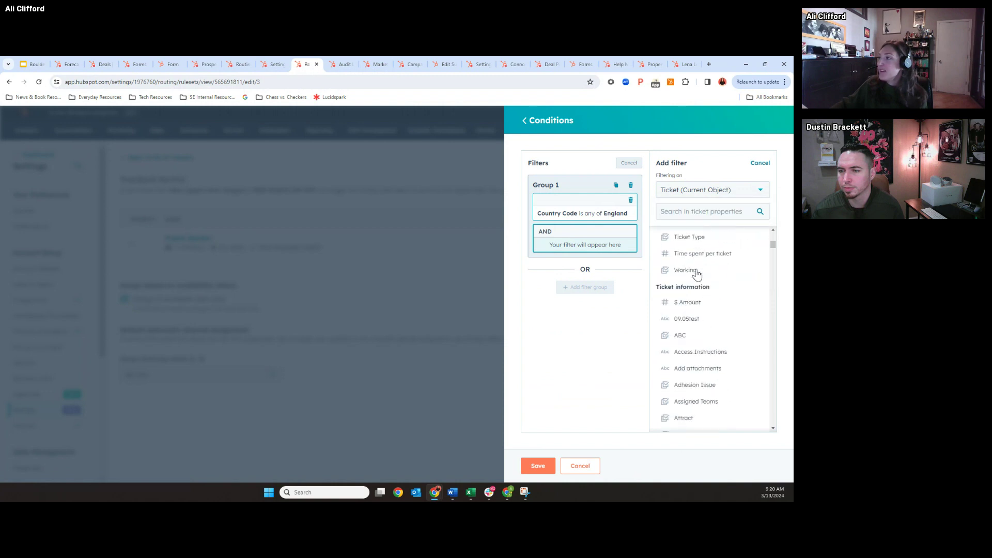
{"action": "scroll", "coordinate": [697, 274], "scroll_direction": "up", "scroll_amount": 15}
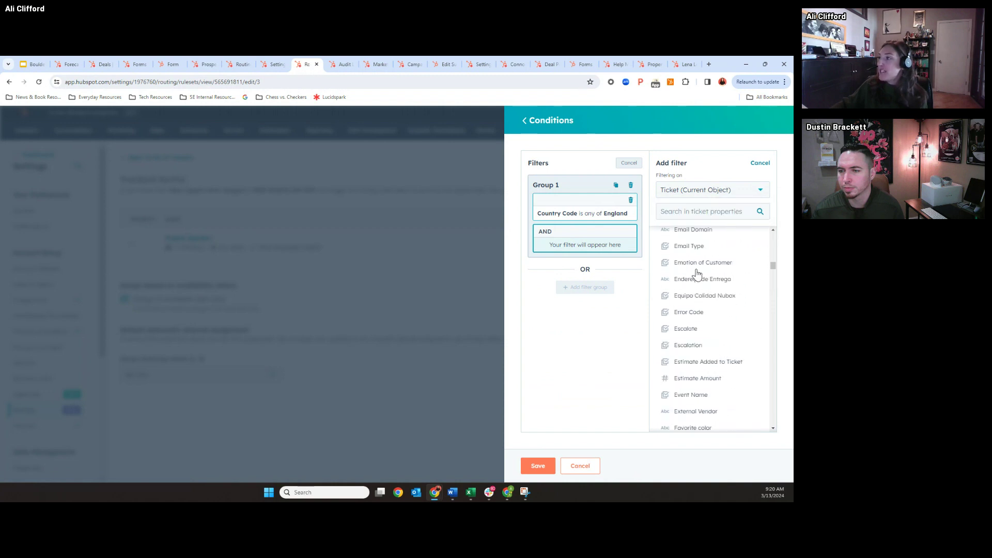
{"action": "scroll", "coordinate": [697, 274], "scroll_direction": "up", "scroll_amount": 10}
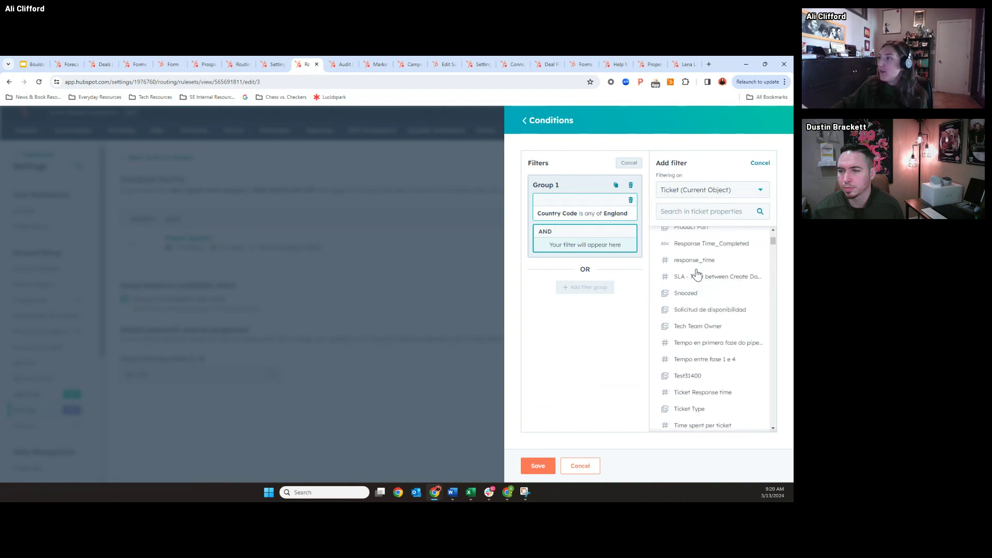
{"action": "left_click", "coordinate": [538, 467]}
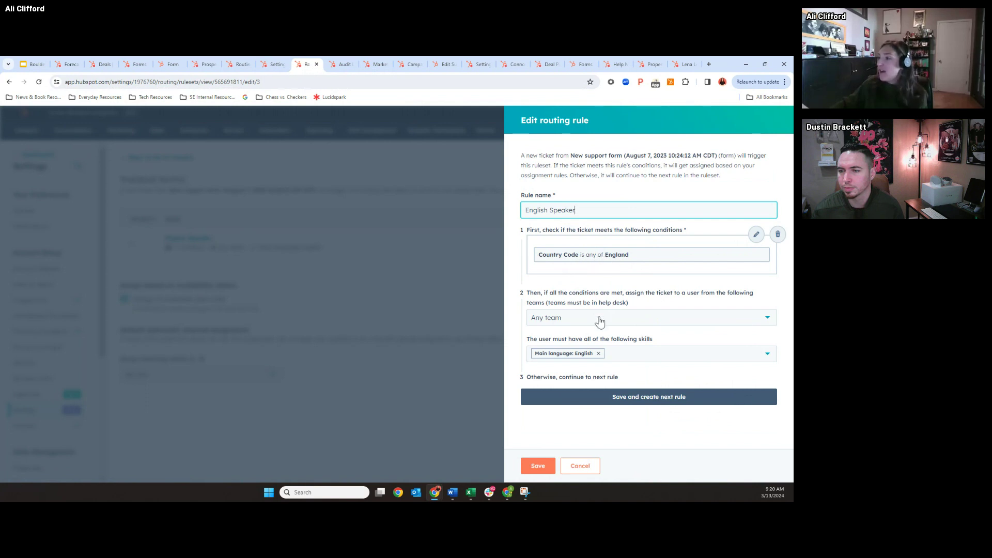
Step: Examine the language skills and help desk teams available for the English Speaker routing rule, and save the rule as is
{"action": "left_click", "coordinate": [651, 351]}
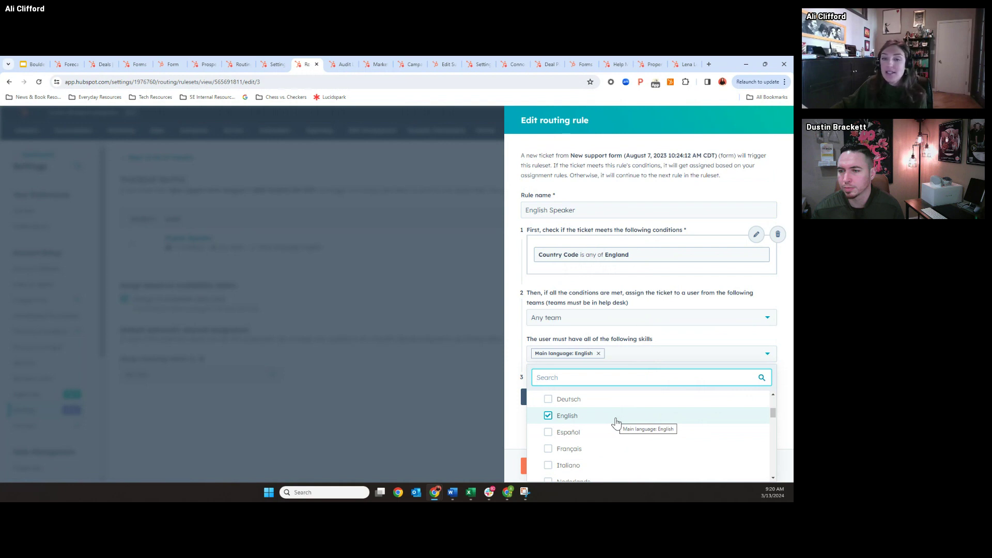
{"action": "left_click", "coordinate": [710, 339]}
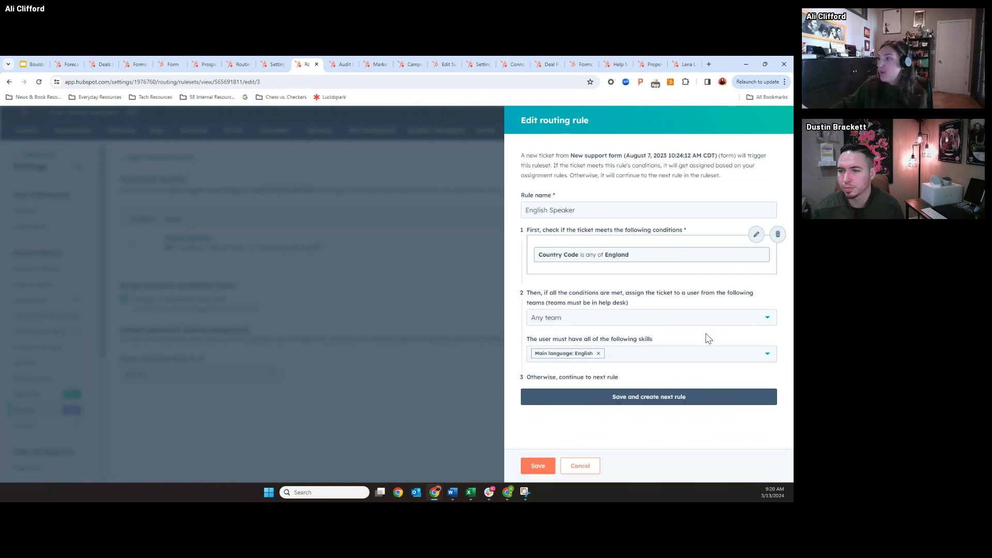
{"action": "left_click", "coordinate": [620, 325]}
{"action": "scroll", "coordinate": [612, 398], "scroll_direction": "down", "scroll_amount": 1}
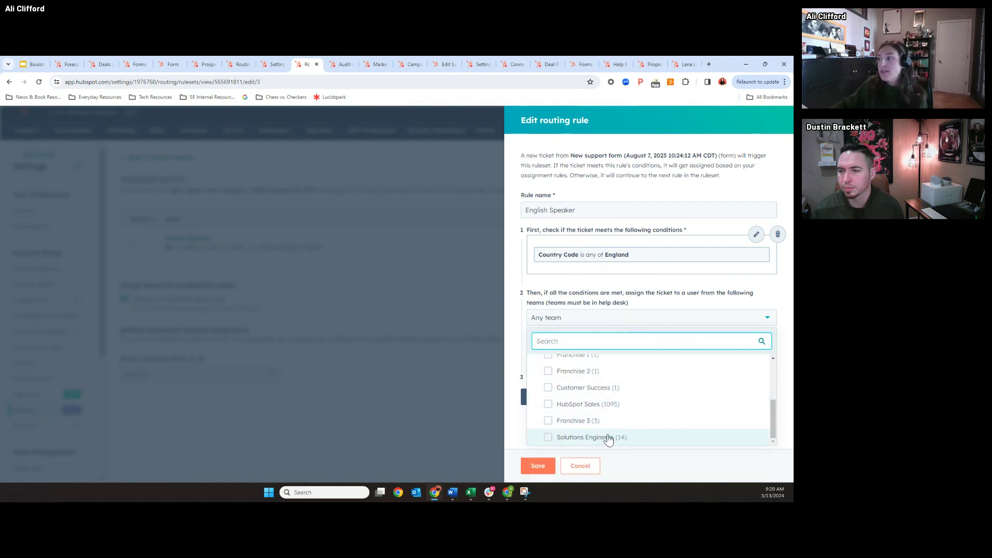
{"action": "left_click", "coordinate": [520, 325]}
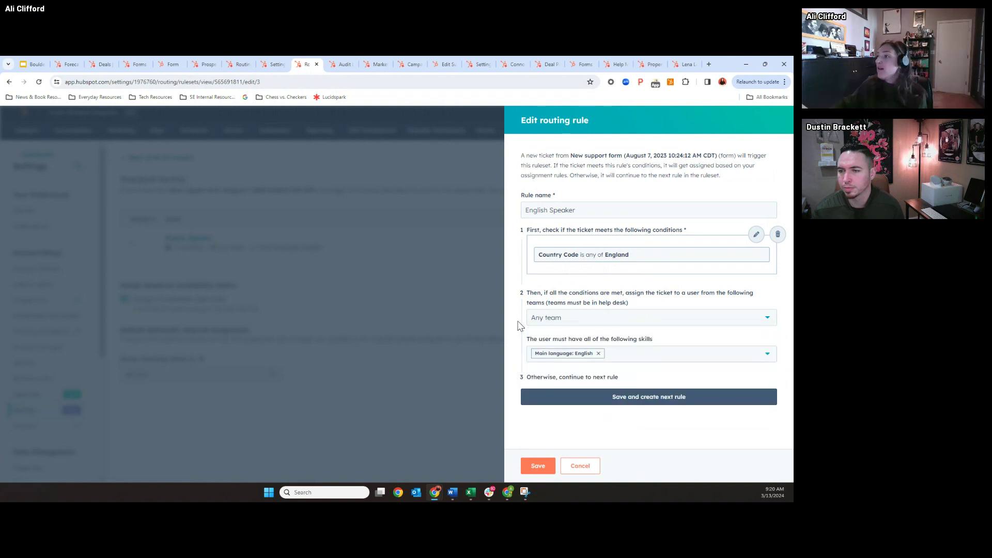
{"action": "left_click", "coordinate": [549, 470]}
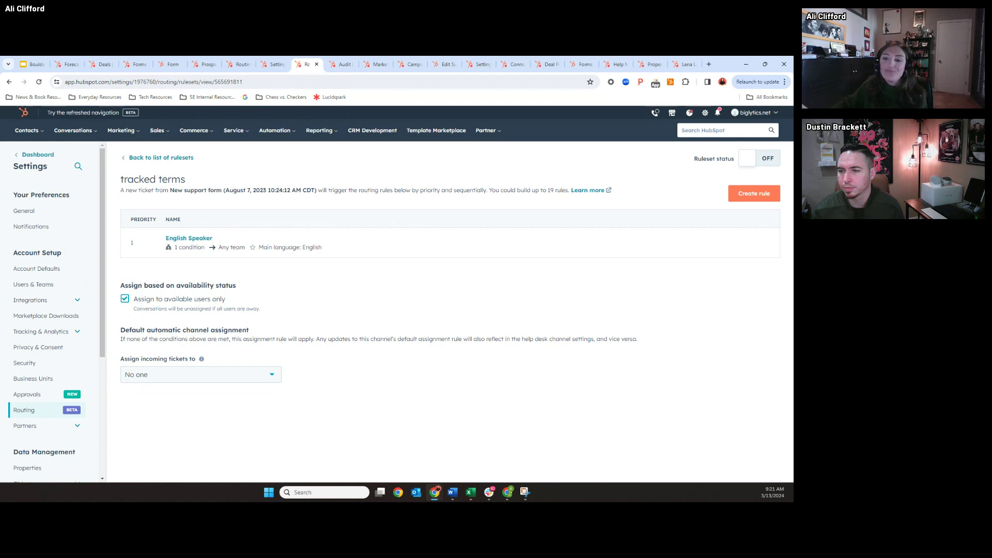
Step: Advance the Google Slides deck to the New Analytics Tab for User Activity slide and switch to HubSpot's Audit Logs analytics
{"action": "left_click", "coordinate": [31, 64]}
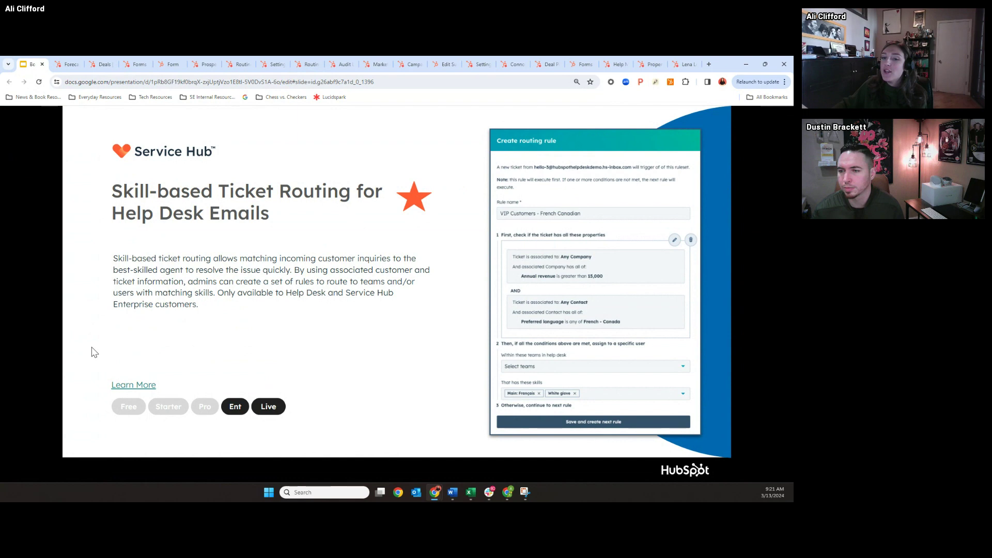
{"action": "key", "text": "Right"}
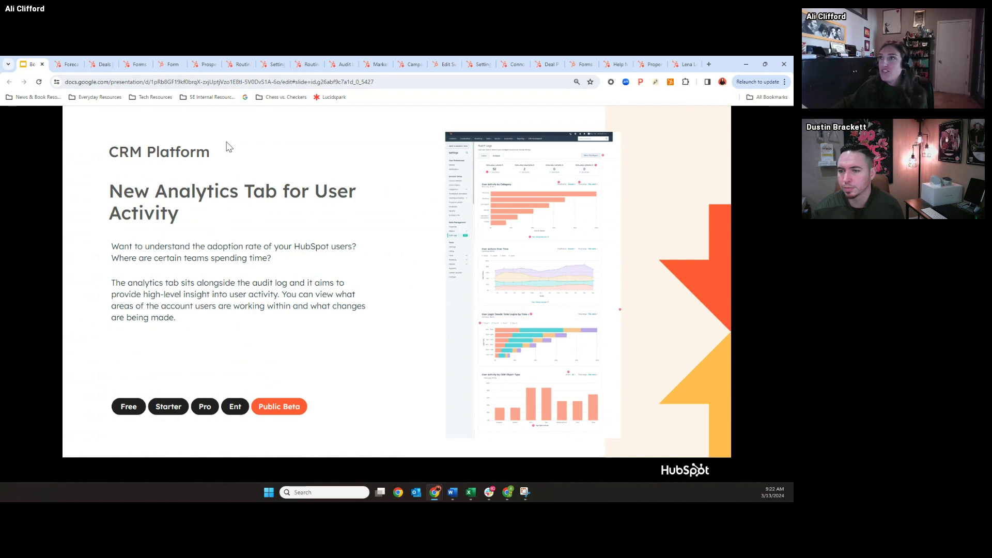
{"action": "left_click", "coordinate": [274, 64]}
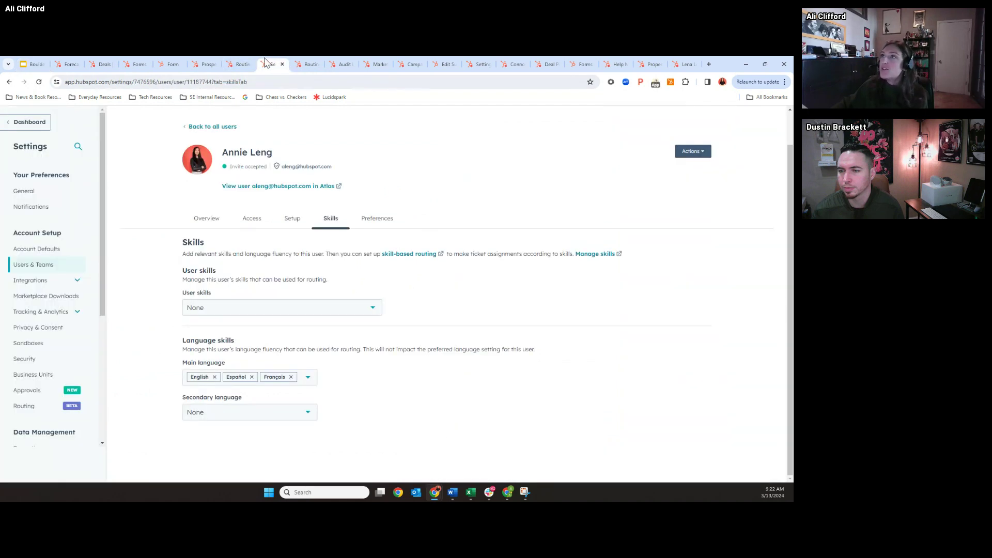
{"action": "left_click", "coordinate": [341, 64]}
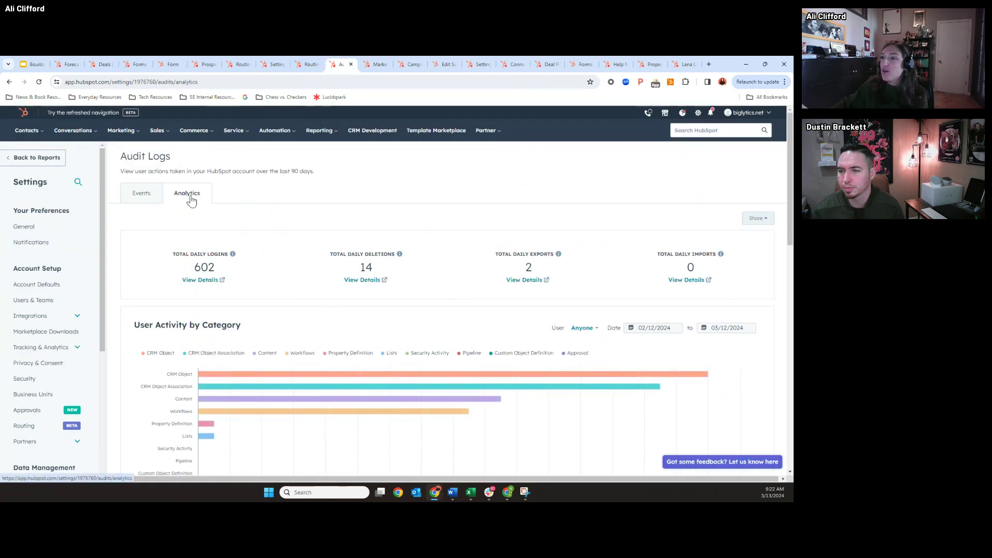
Step: Examine the audit log's daily totals and the user activity charts by category, action and CRM object type
{"action": "scroll", "coordinate": [191, 201], "scroll_direction": "down", "scroll_amount": 1}
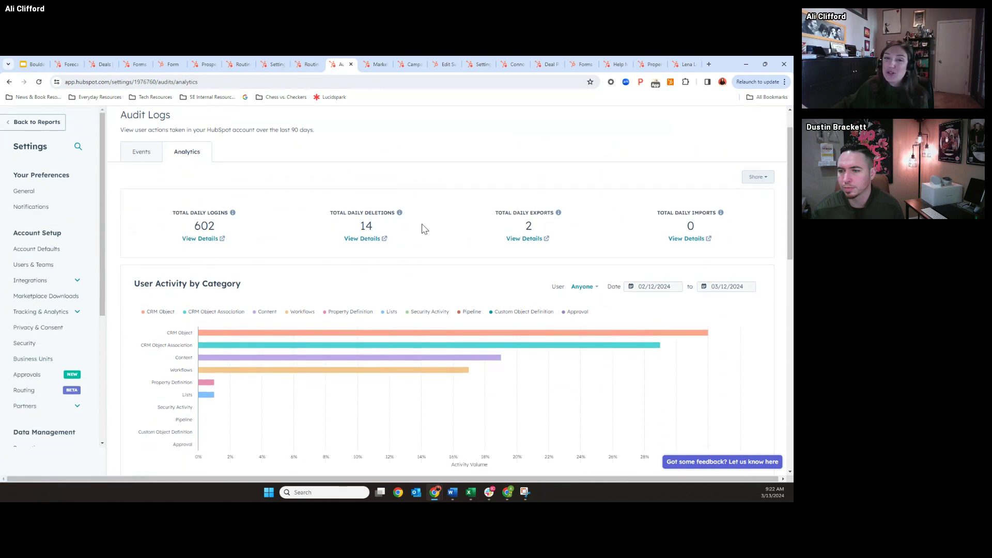
{"action": "scroll", "coordinate": [423, 229], "scroll_direction": "down", "scroll_amount": 1}
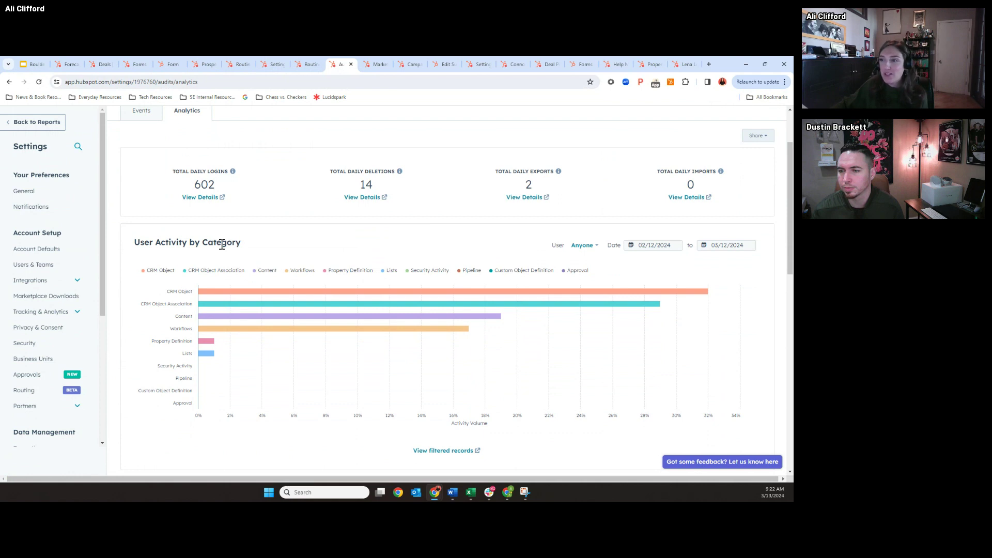
{"action": "scroll", "coordinate": [351, 288], "scroll_direction": "down", "scroll_amount": 1}
{"action": "scroll", "coordinate": [351, 288], "scroll_direction": "down", "scroll_amount": 4}
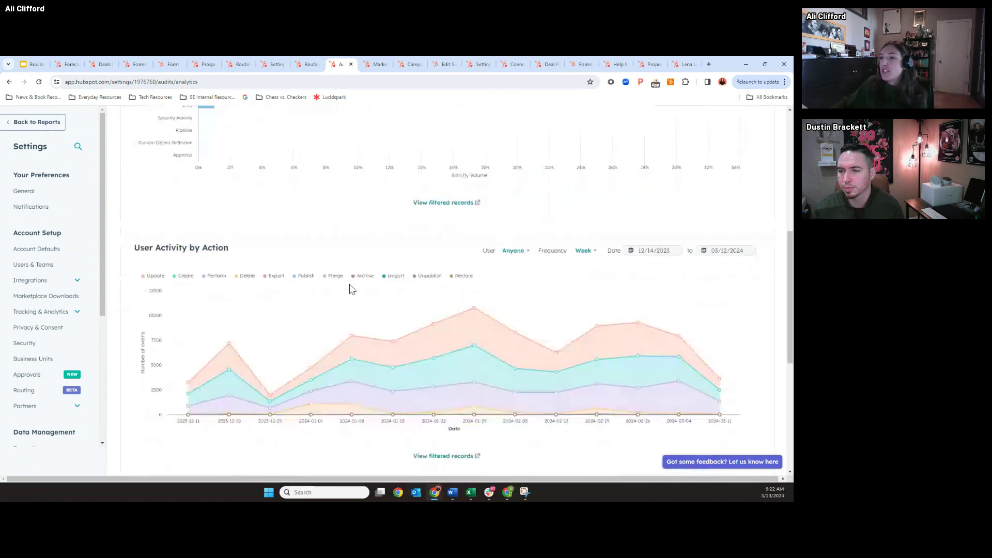
{"action": "scroll", "coordinate": [350, 289], "scroll_direction": "down", "scroll_amount": 1}
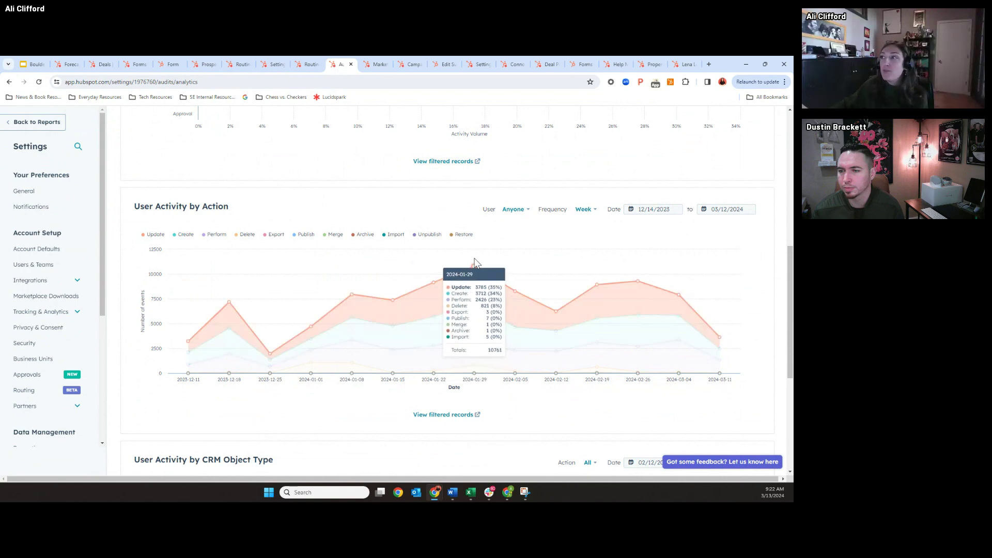
{"action": "scroll", "coordinate": [335, 296], "scroll_direction": "down", "scroll_amount": 3}
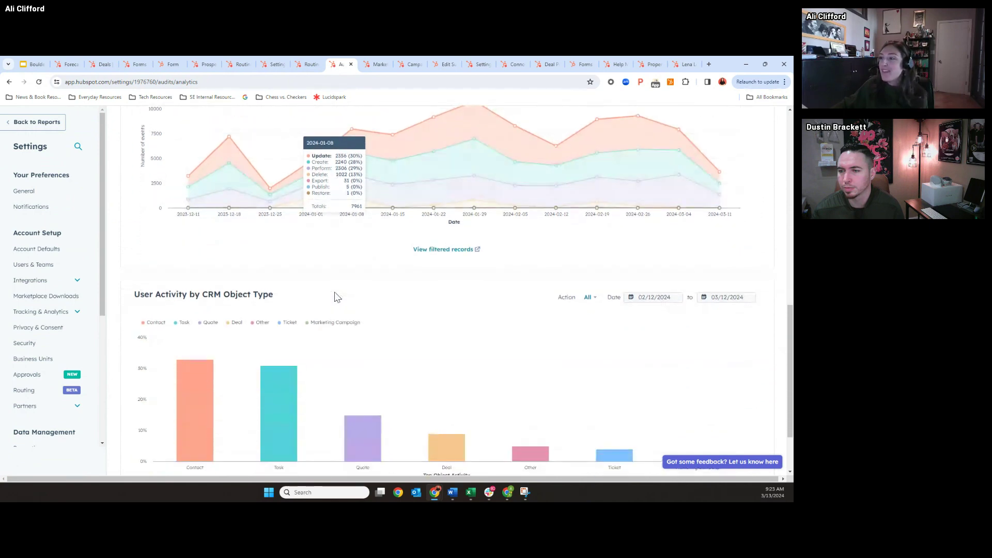
{"action": "scroll", "coordinate": [335, 296], "scroll_direction": "down", "scroll_amount": 2}
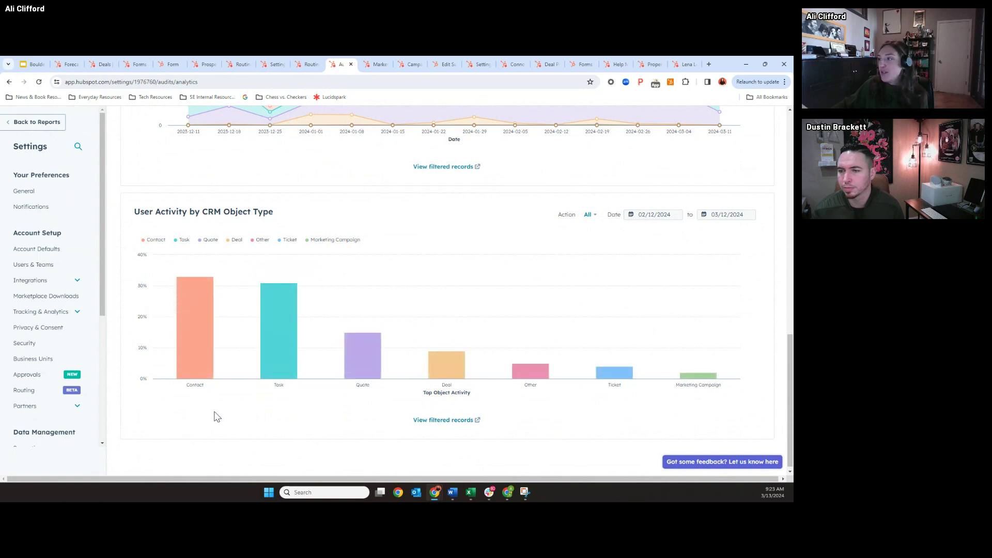
{"action": "mouse_move", "coordinate": [607, 372]}
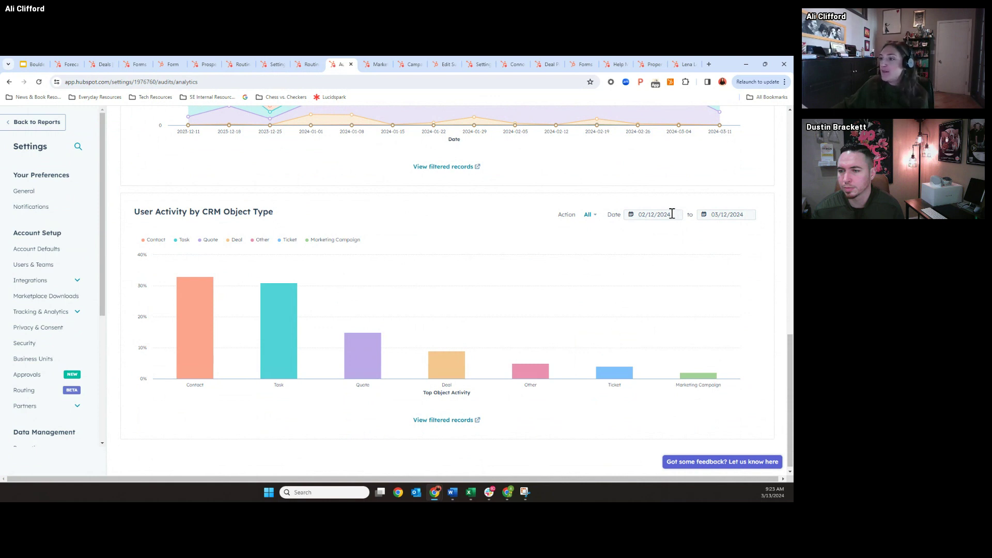
{"action": "scroll", "coordinate": [672, 214], "scroll_direction": "down", "scroll_amount": 1}
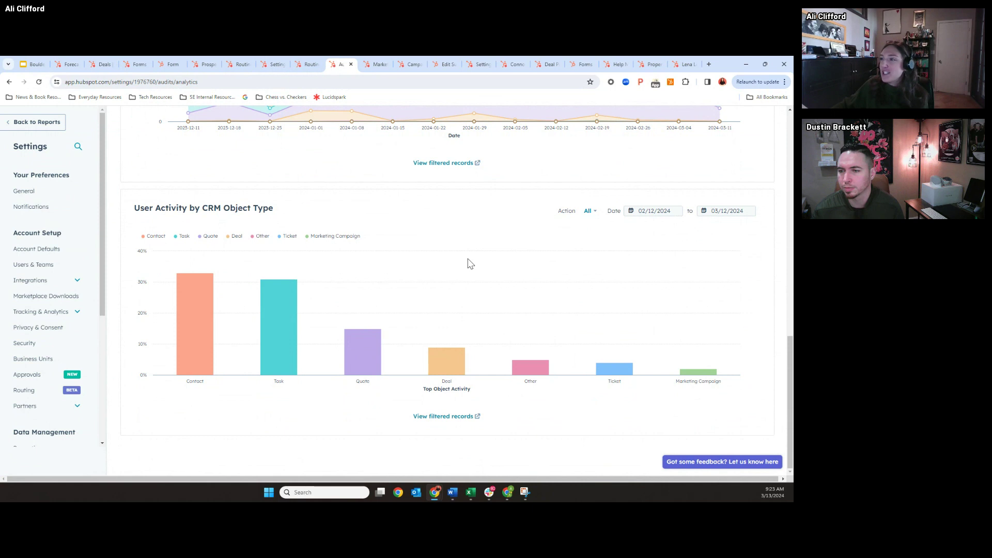
Step: Go back over the User Activity by Action and by Category charts up to the daily totals, checking the Workflows share
{"action": "scroll", "coordinate": [470, 264], "scroll_direction": "up", "scroll_amount": 1}
{"action": "scroll", "coordinate": [470, 264], "scroll_direction": "up", "scroll_amount": 3}
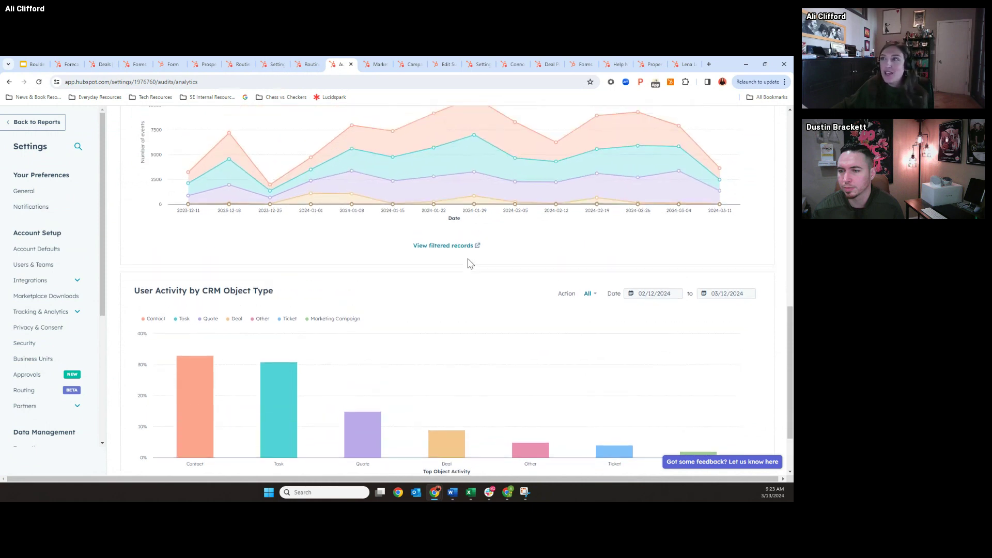
{"action": "scroll", "coordinate": [470, 264], "scroll_direction": "up", "scroll_amount": 1}
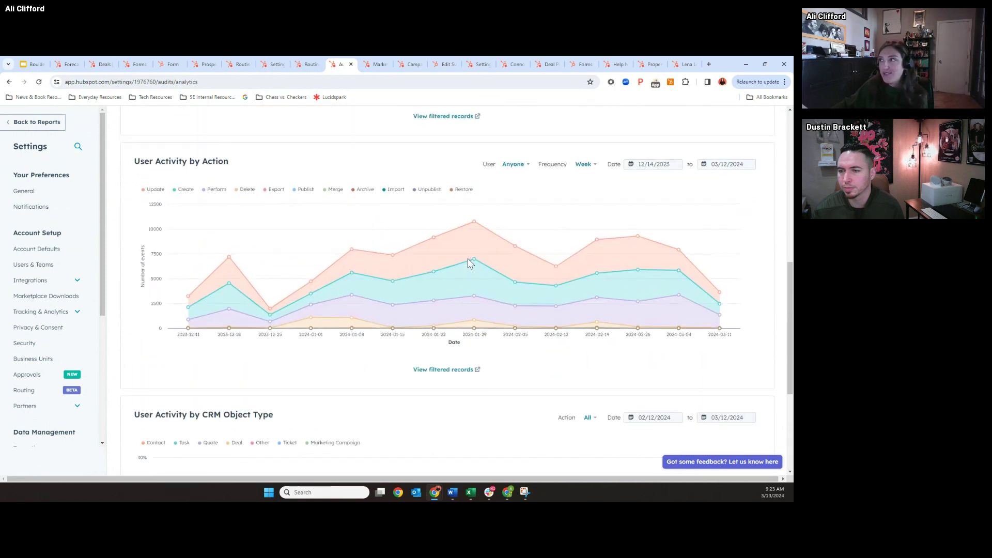
{"action": "scroll", "coordinate": [470, 264], "scroll_direction": "up", "scroll_amount": 2}
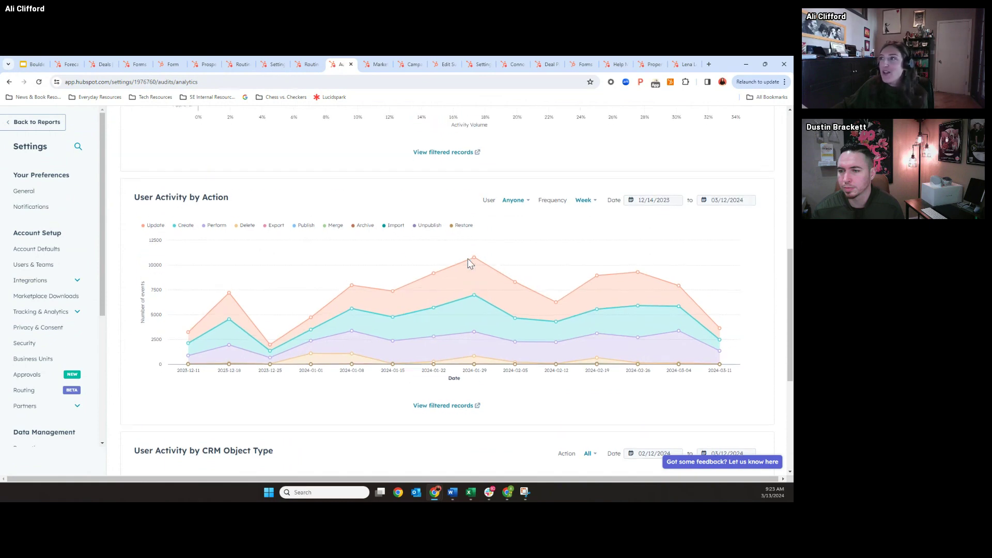
{"action": "scroll", "coordinate": [470, 264], "scroll_direction": "up", "scroll_amount": 2}
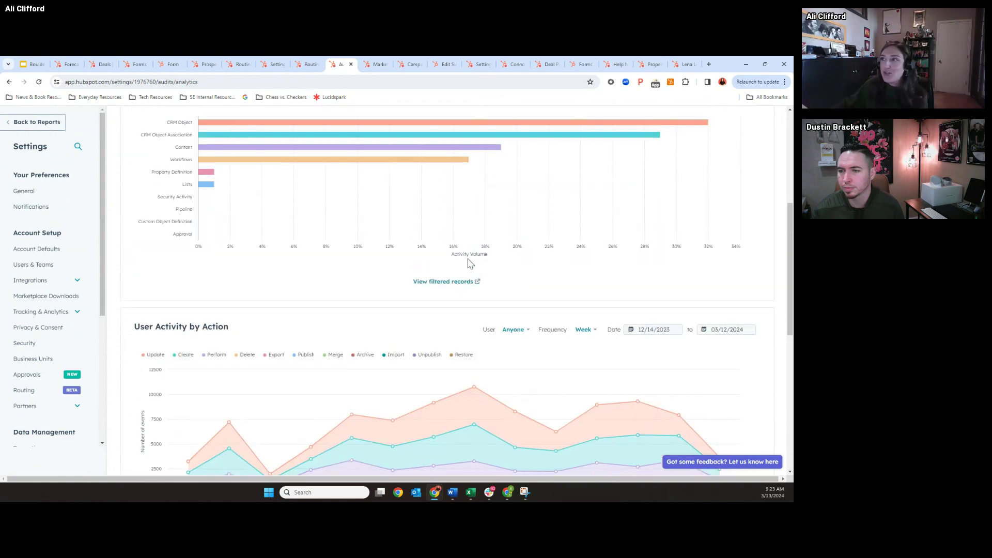
{"action": "scroll", "coordinate": [470, 264], "scroll_direction": "up", "scroll_amount": 3}
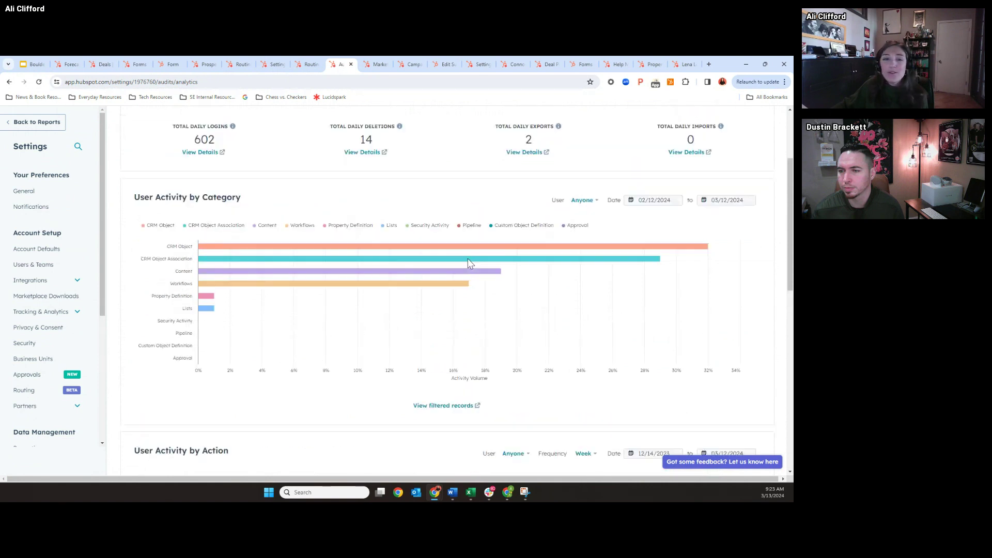
{"action": "scroll", "coordinate": [469, 264], "scroll_direction": "up", "scroll_amount": 3}
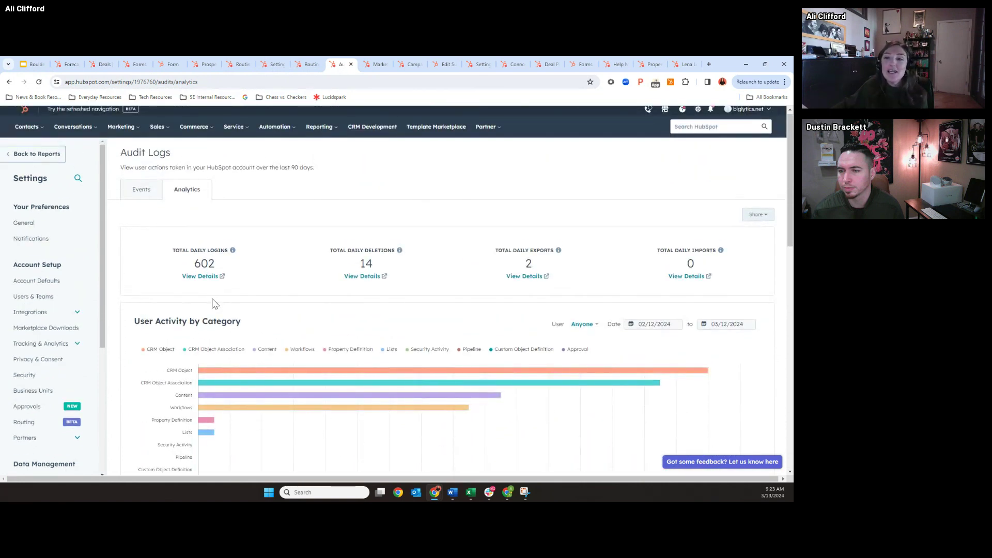
{"action": "mouse_move", "coordinate": [223, 372]}
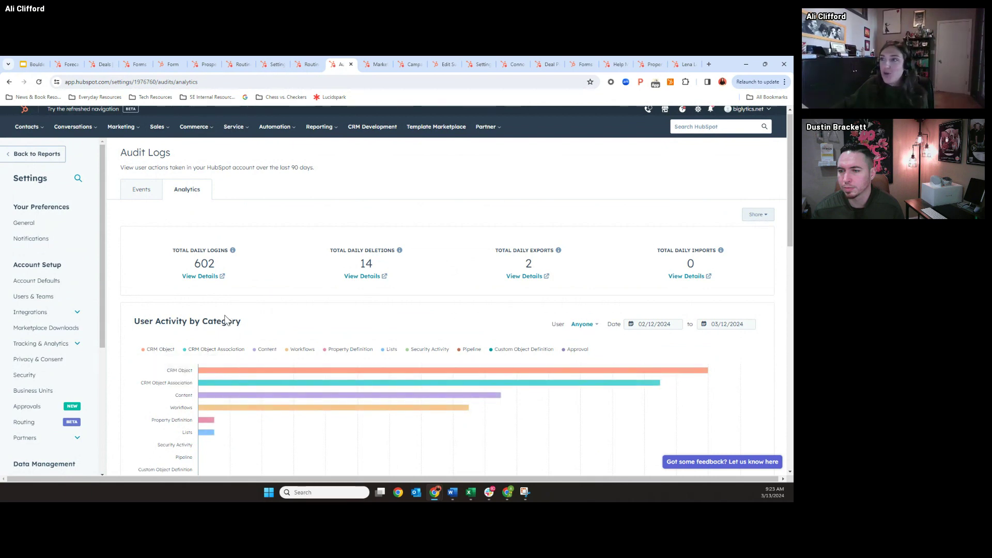
{"action": "scroll", "coordinate": [231, 331], "scroll_direction": "down", "scroll_amount": 1}
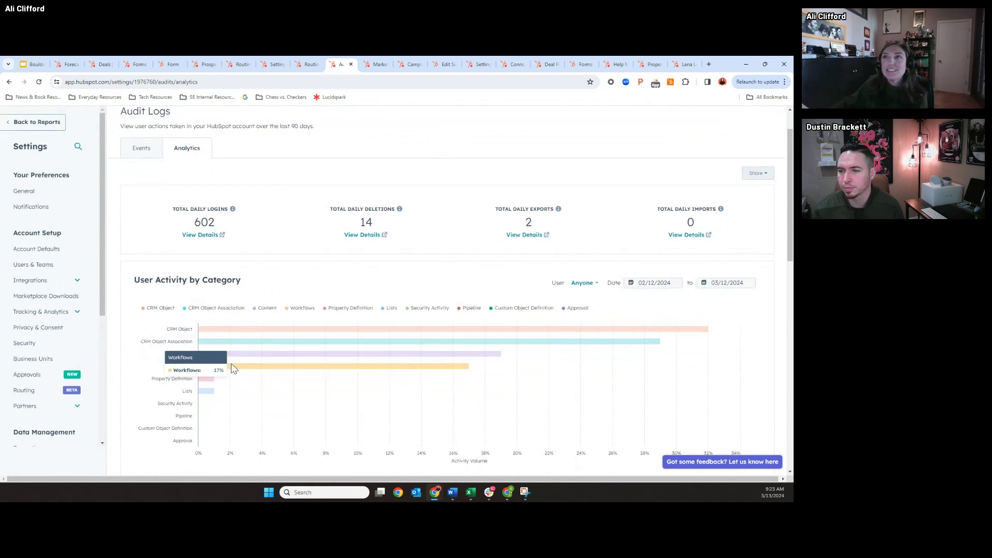
Step: Locate Audit Logs under Data Management in the HubSpot settings and open its list of events
{"action": "left_click", "coordinate": [30, 62]}
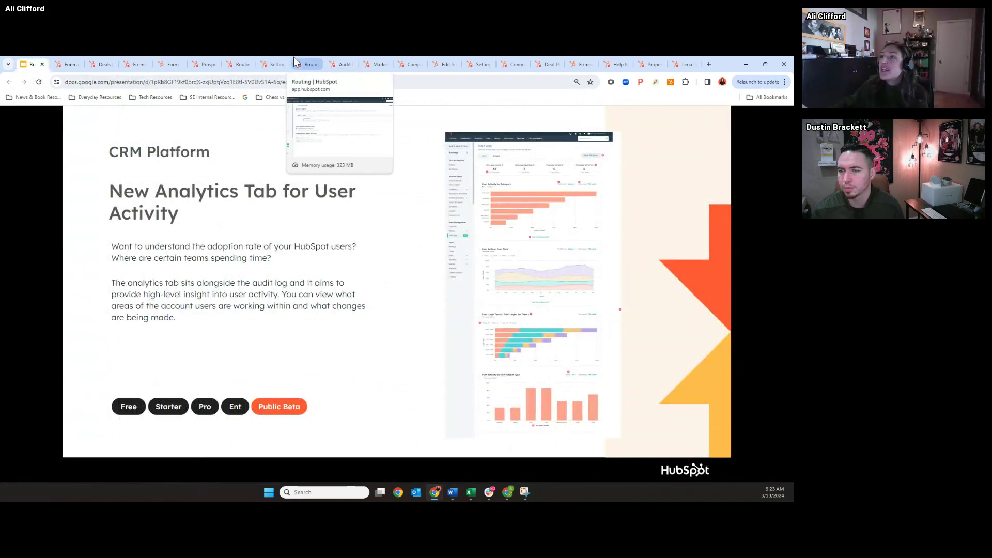
{"action": "left_click", "coordinate": [342, 64]}
{"action": "scroll", "coordinate": [252, 324], "scroll_direction": "up", "scroll_amount": 1}
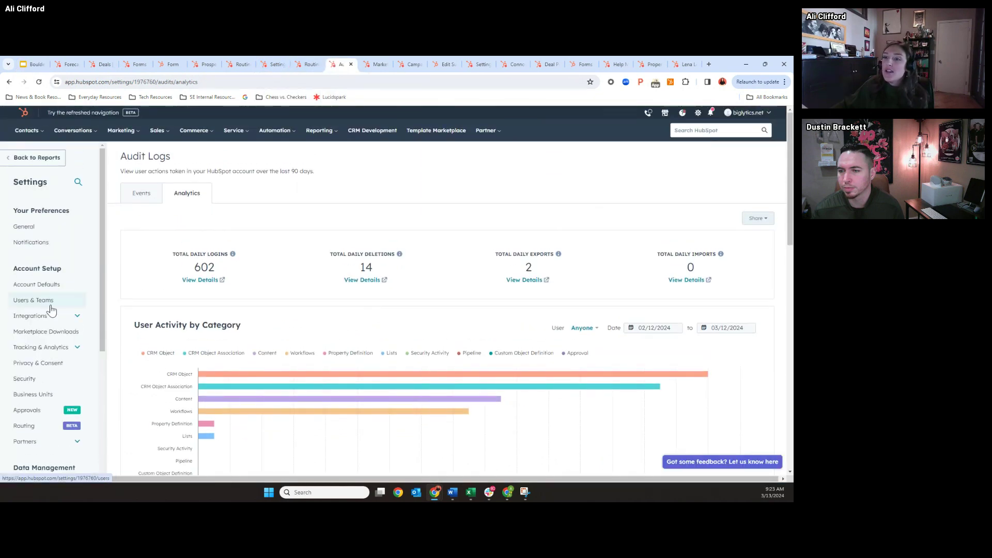
{"action": "scroll", "coordinate": [44, 310], "scroll_direction": "down", "scroll_amount": 3}
{"action": "triple_click", "coordinate": [29, 302]}
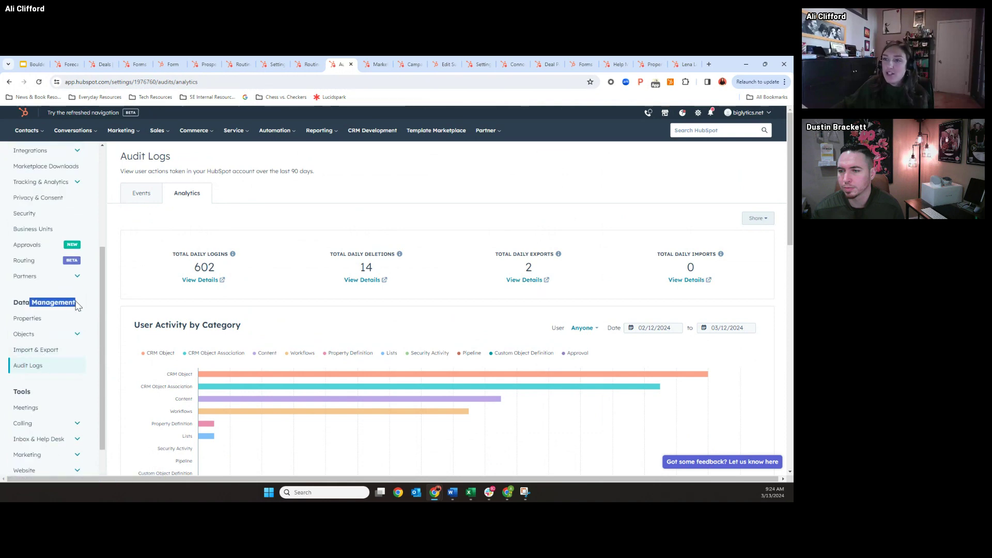
{"action": "left_click", "coordinate": [32, 366]}
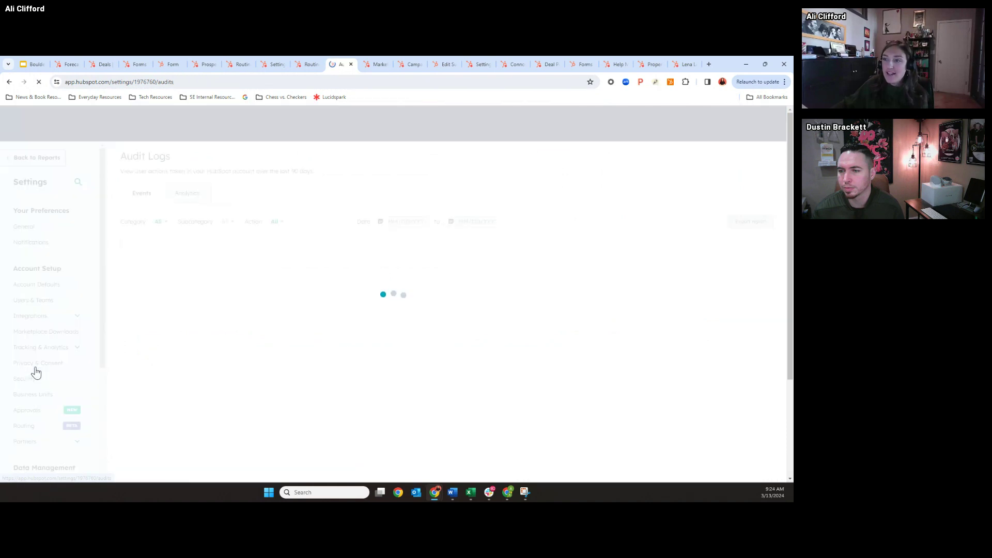
{"action": "scroll", "coordinate": [35, 381], "scroll_direction": "down", "scroll_amount": 1}
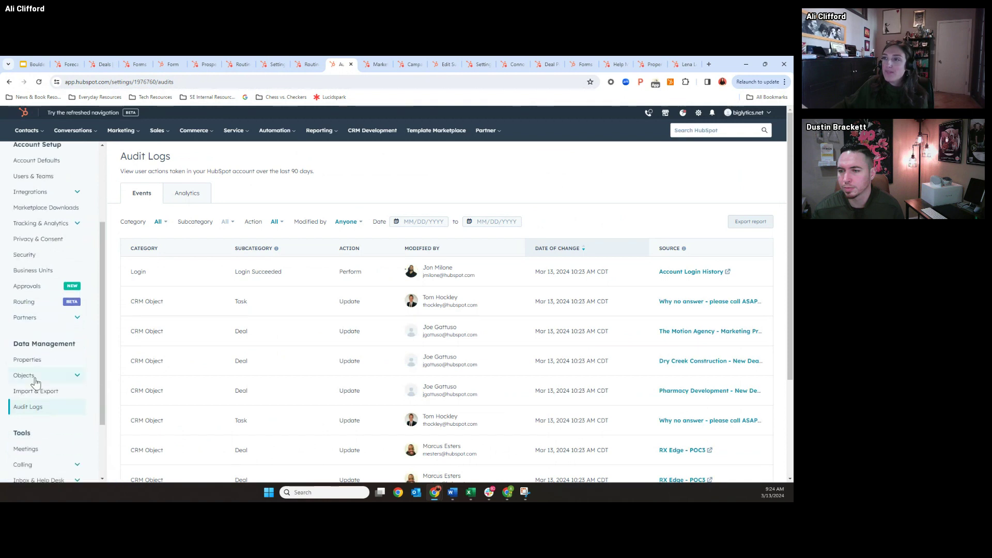
Step: Look through the logged user events with their categories, actions and change dates, and return to the audit log's Analytics view
{"action": "scroll", "coordinate": [206, 310], "scroll_direction": "down", "scroll_amount": 1}
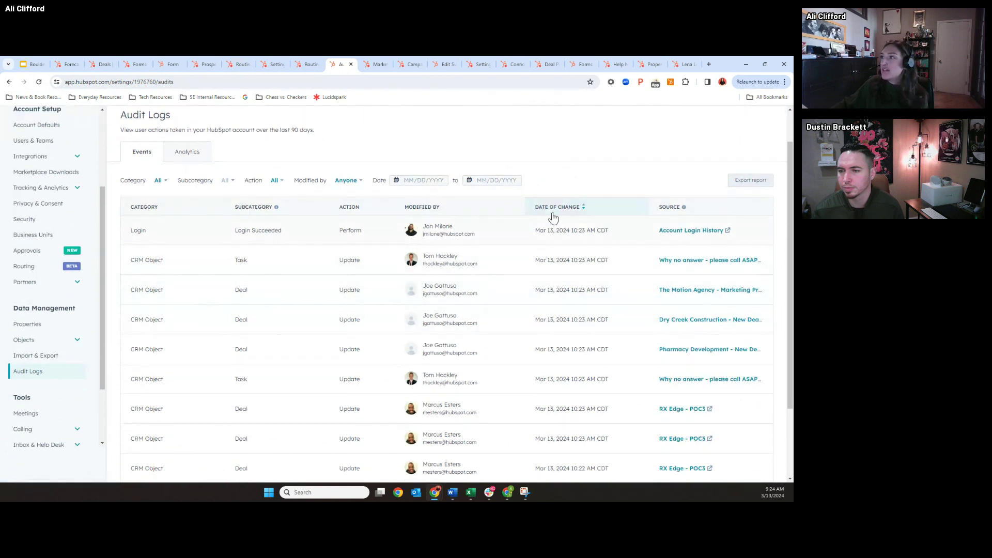
{"action": "scroll", "coordinate": [236, 305], "scroll_direction": "down", "scroll_amount": 1}
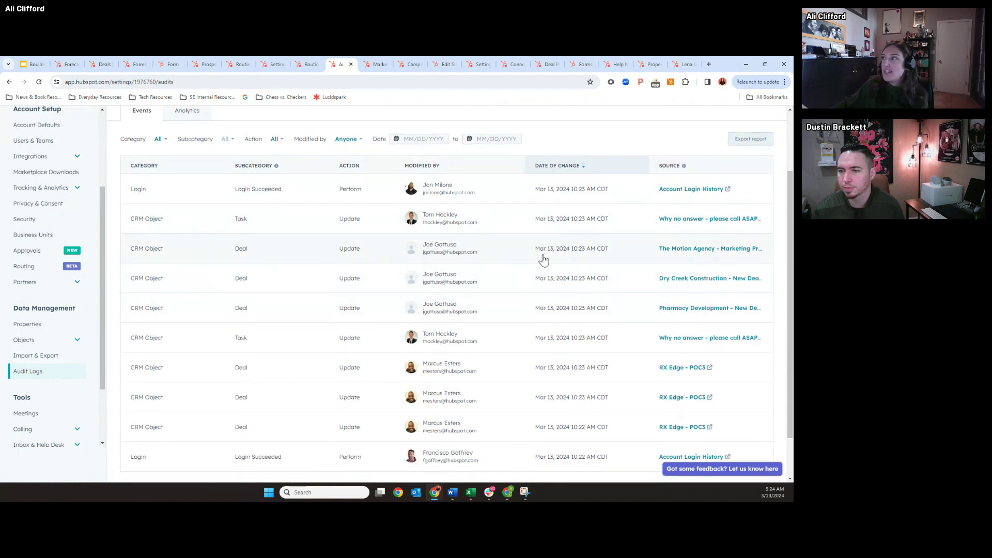
{"action": "scroll", "coordinate": [533, 253], "scroll_direction": "up", "scroll_amount": 1}
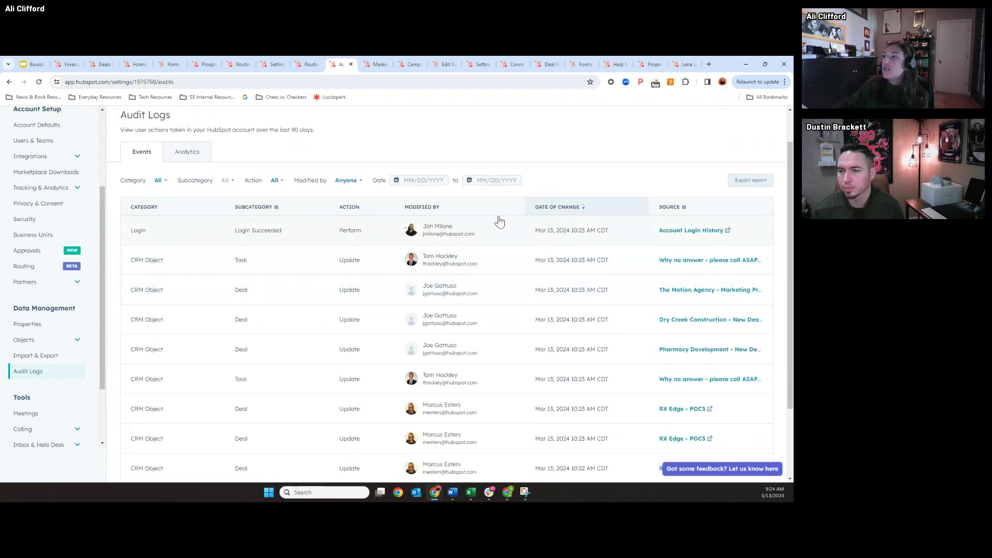
{"action": "scroll", "coordinate": [230, 200], "scroll_direction": "up", "scroll_amount": 1}
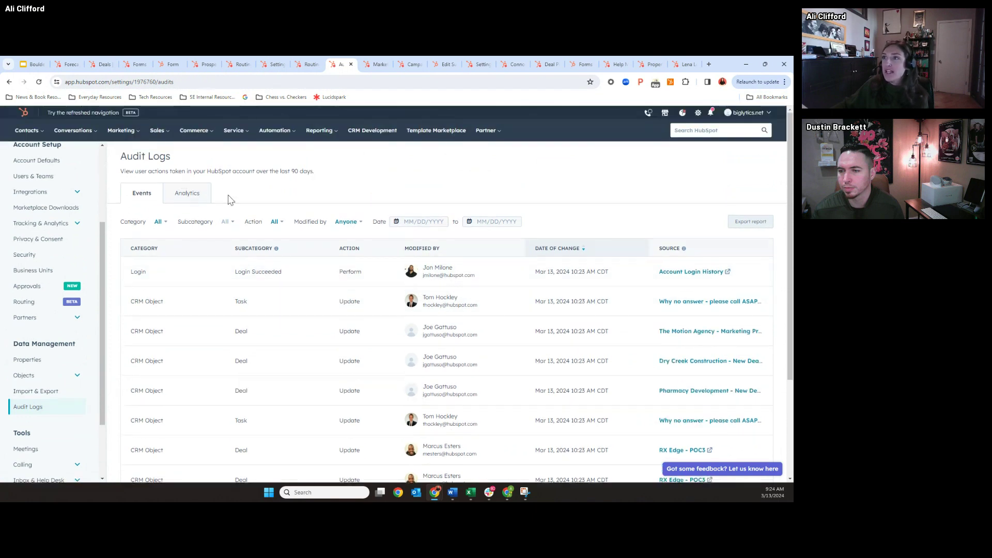
{"action": "left_click", "coordinate": [188, 200]}
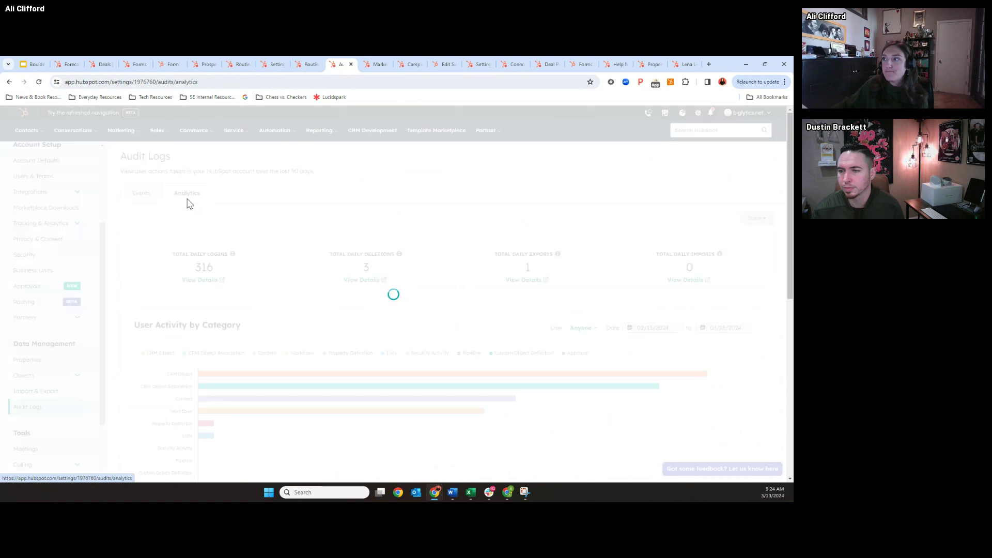
Step: Switch from the audit log analytics to the Google Slides deck and advance to the slide on importing offline event data to marketing events
{"action": "scroll", "coordinate": [313, 261], "scroll_direction": "down", "scroll_amount": 1}
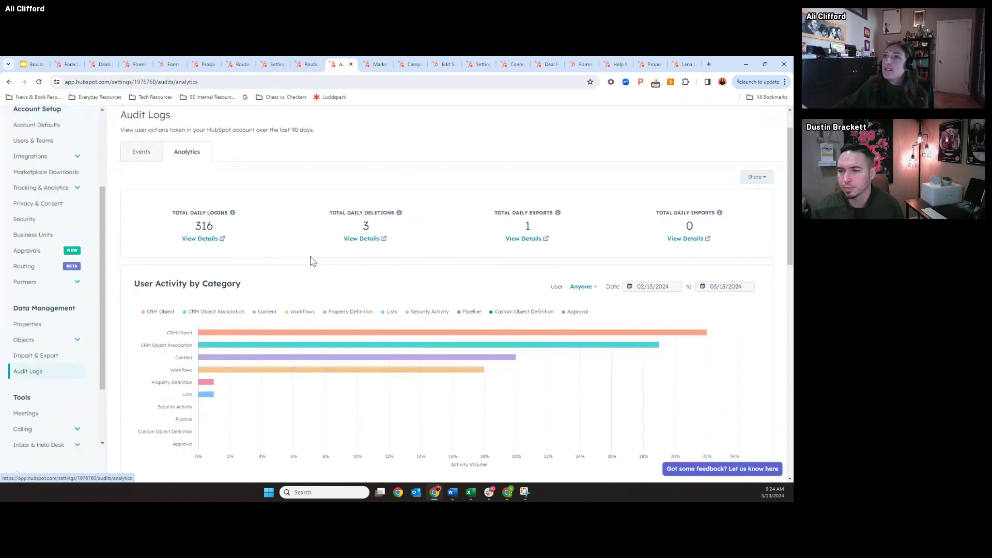
{"action": "left_click", "coordinate": [34, 64]}
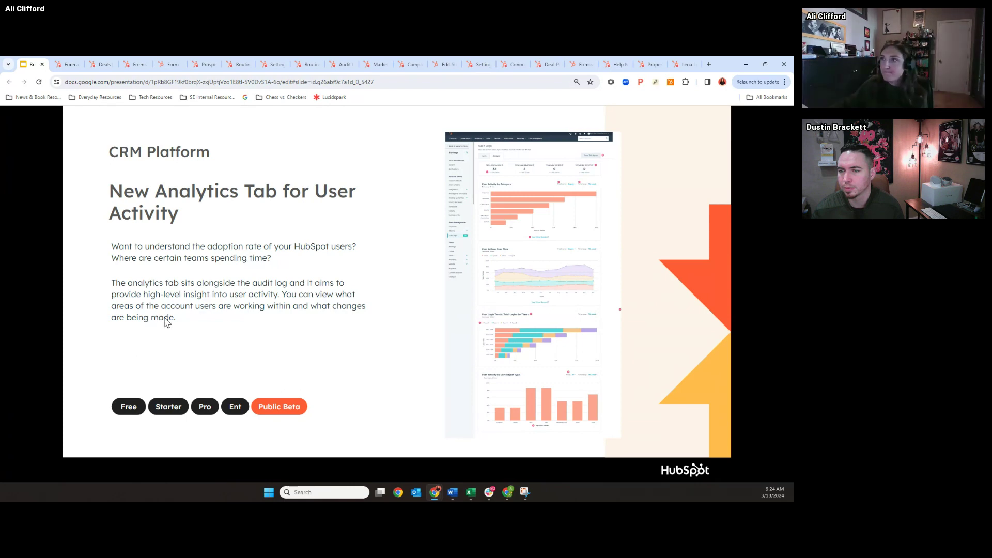
{"action": "key", "text": "Right"}
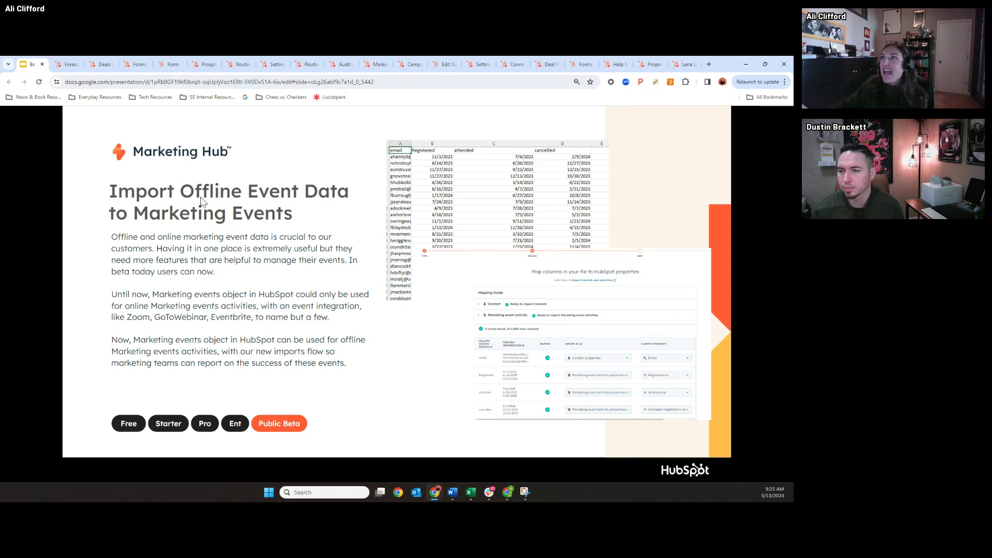
Step: From the Trade Show event, go to the Contacts records and switch the object to Marketing events by searching for "mark"
{"action": "left_click", "coordinate": [372, 65]}
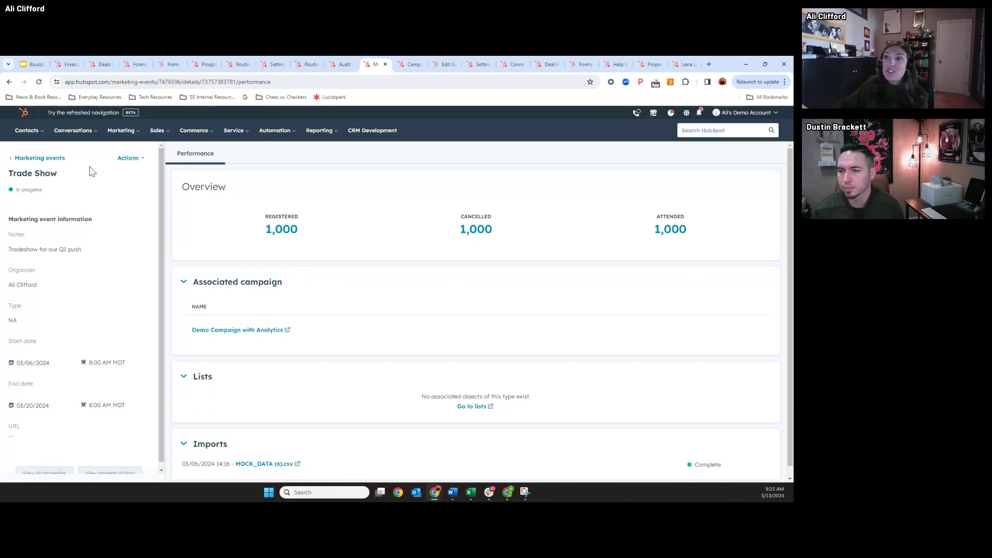
{"action": "left_click", "coordinate": [54, 160]}
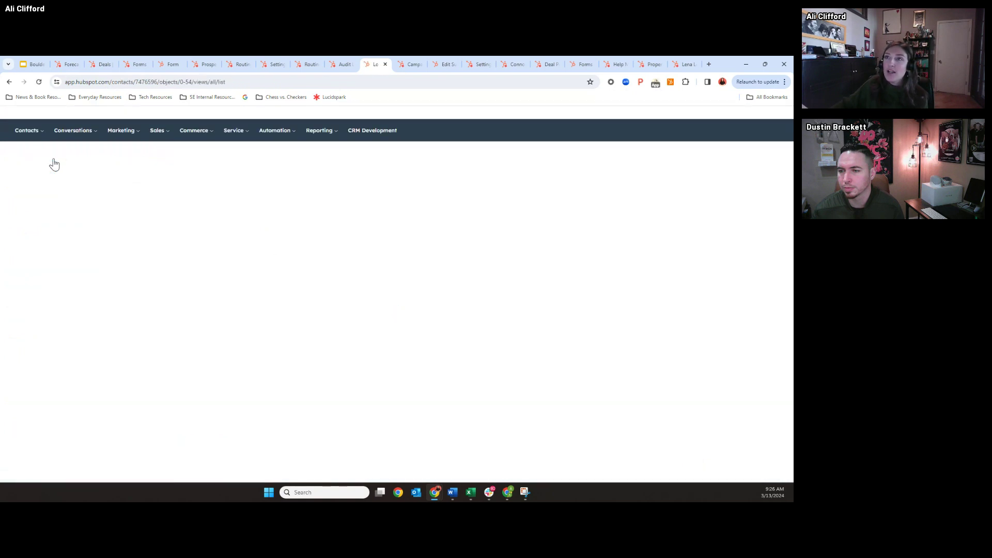
{"action": "left_click", "coordinate": [31, 132]}
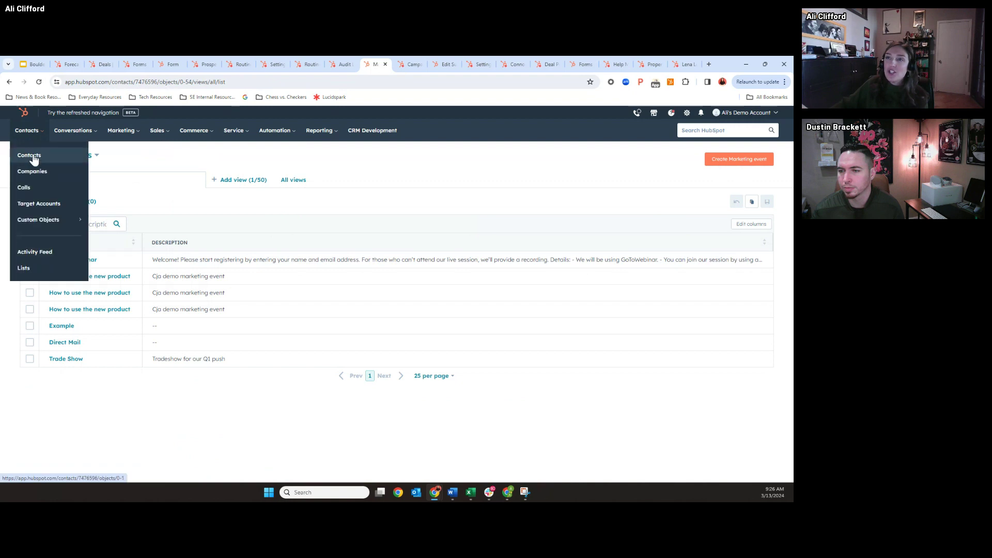
{"action": "left_click", "coordinate": [40, 161]}
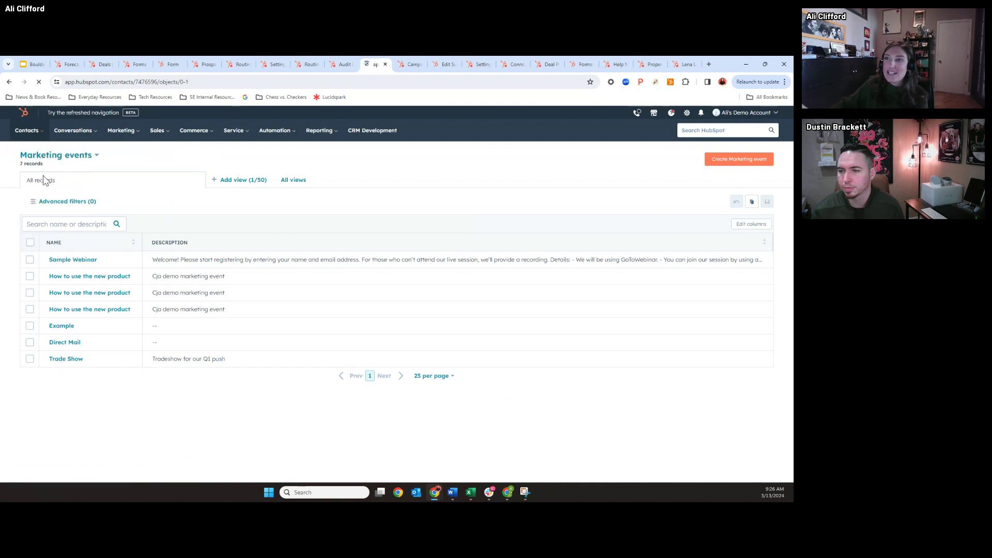
{"action": "left_click", "coordinate": [46, 159]}
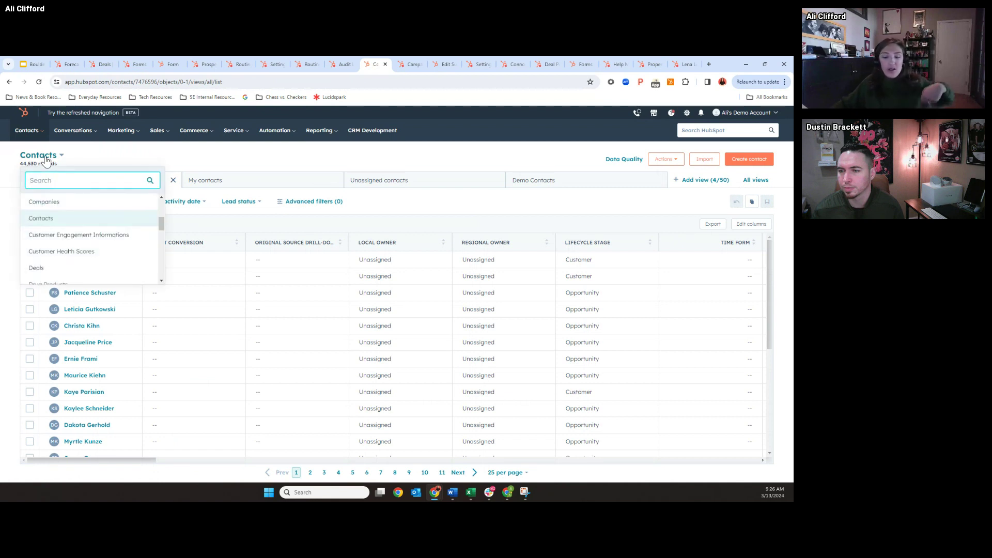
{"action": "type", "text": "mark"}
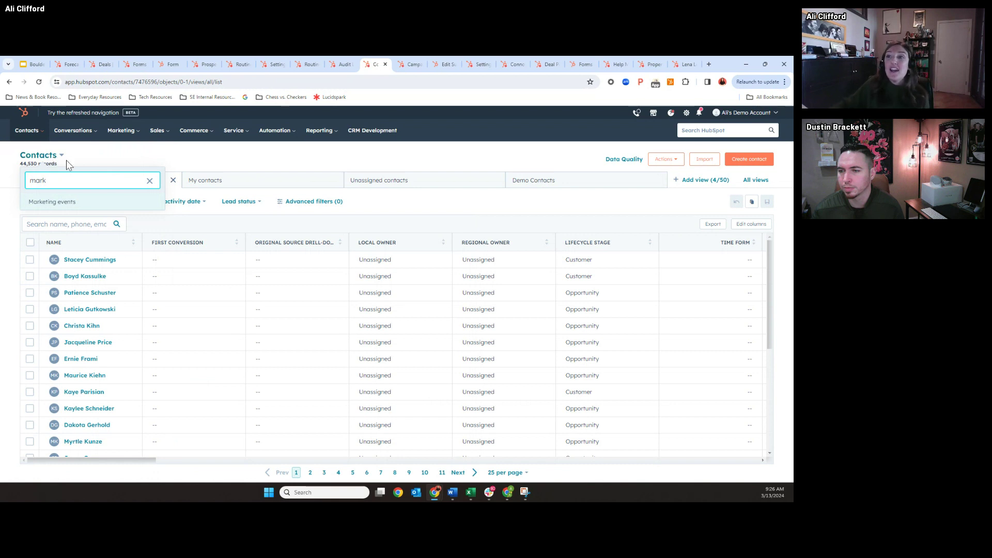
{"action": "left_click", "coordinate": [70, 207]}
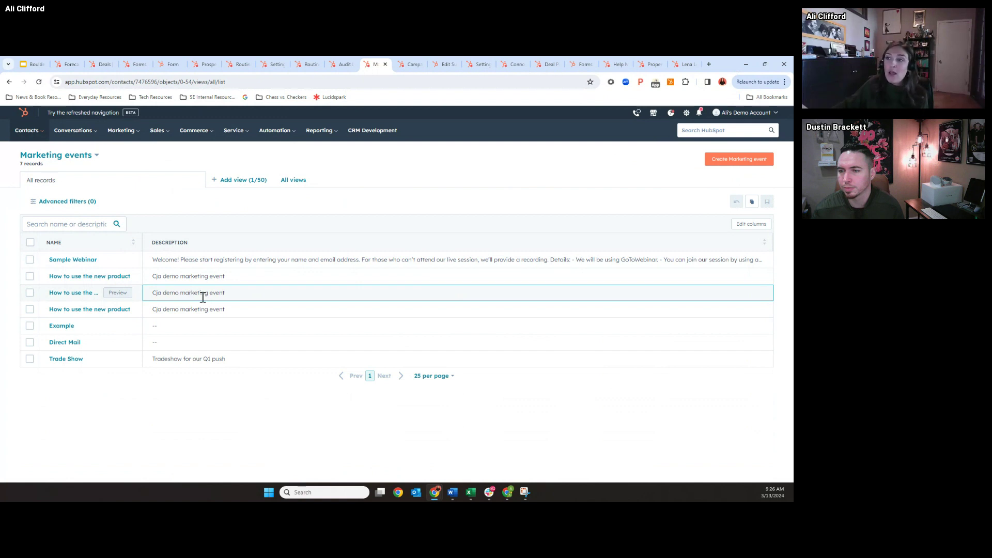
Step: View the blank Create Marketing event form, and check the actions available on the Trade Show event
{"action": "left_click", "coordinate": [750, 161]}
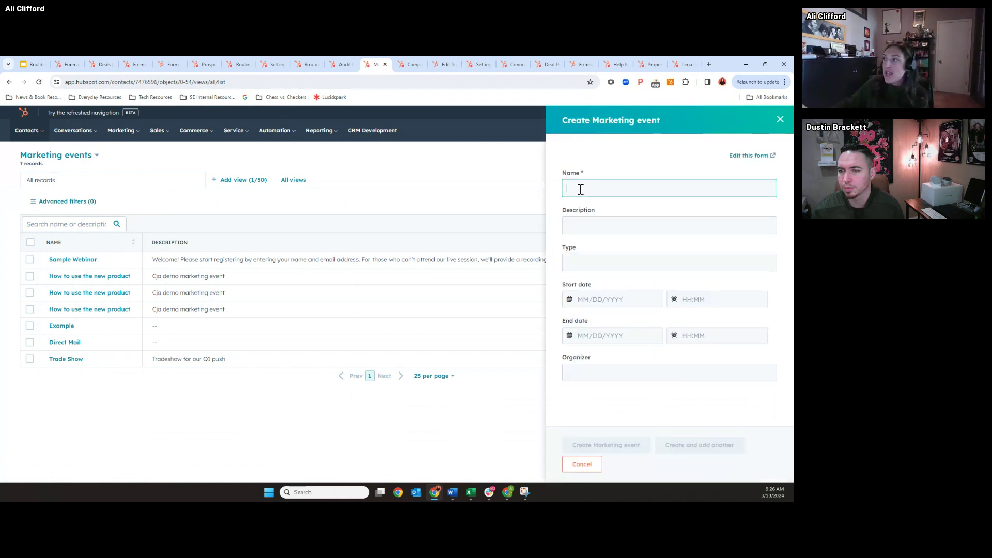
{"action": "left_click", "coordinate": [781, 120]}
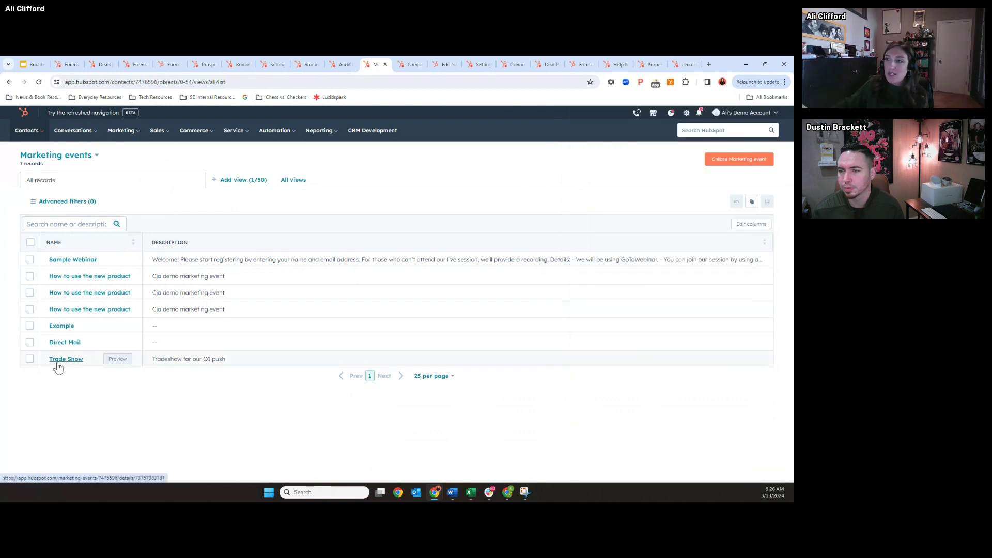
{"action": "left_click", "coordinate": [58, 364]}
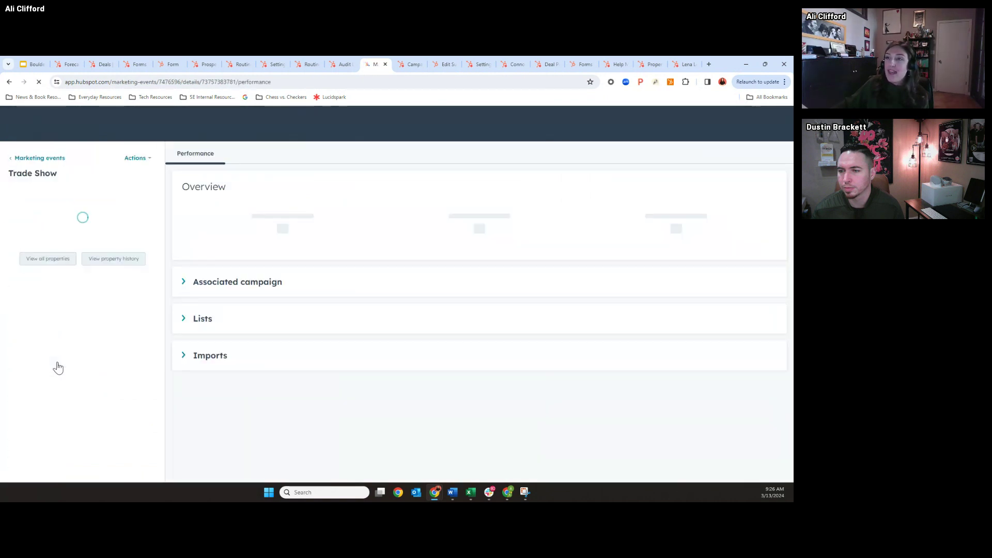
{"action": "left_click", "coordinate": [129, 158]}
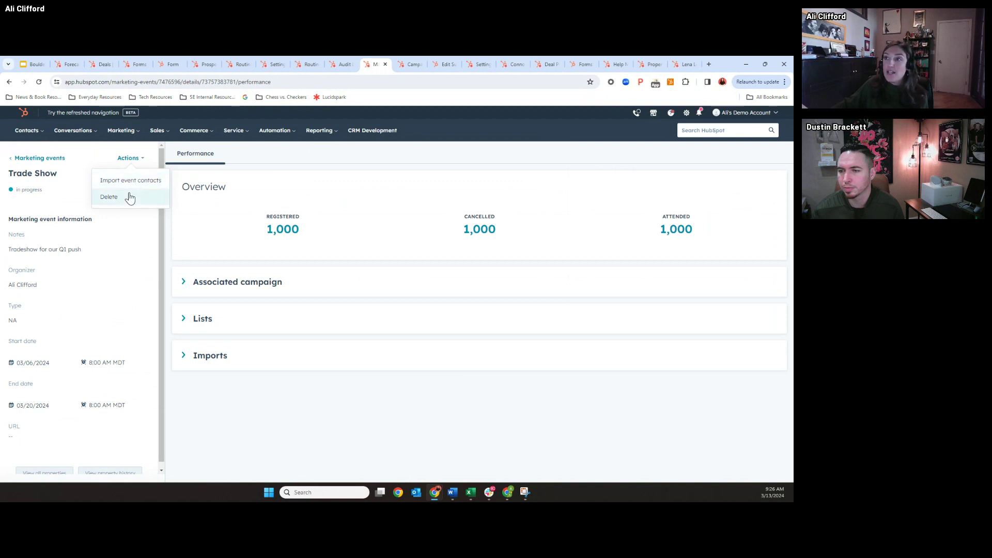
{"action": "left_click", "coordinate": [166, 271]}
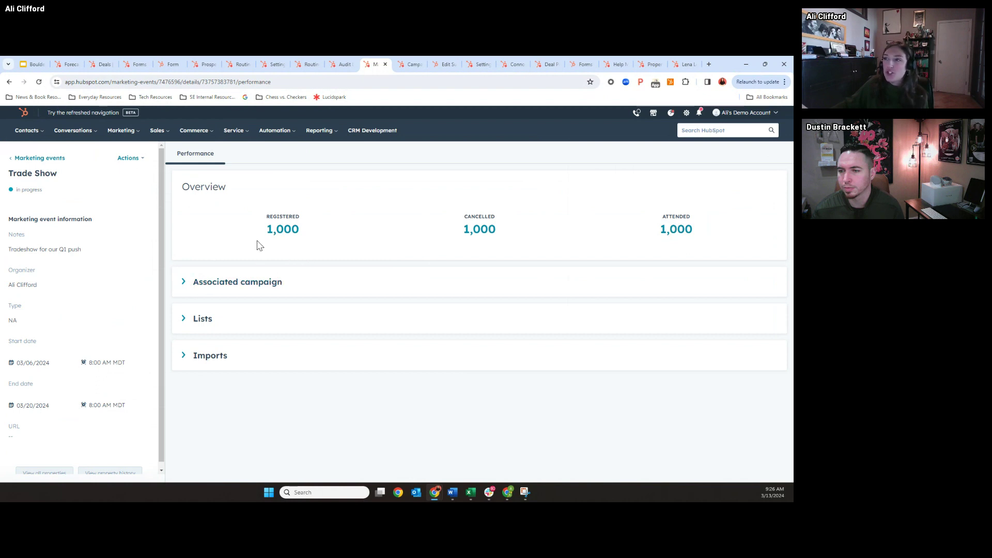
Step: View the Trade Show event's registered contacts and expand its associated campaign
{"action": "left_click", "coordinate": [289, 237]}
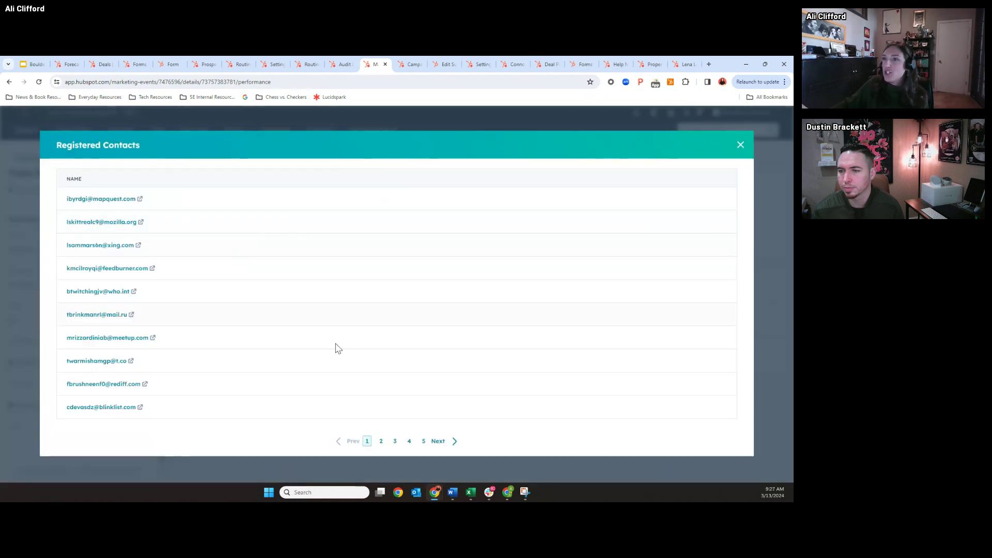
{"action": "left_click", "coordinate": [740, 145]}
{"action": "left_click", "coordinate": [214, 283]}
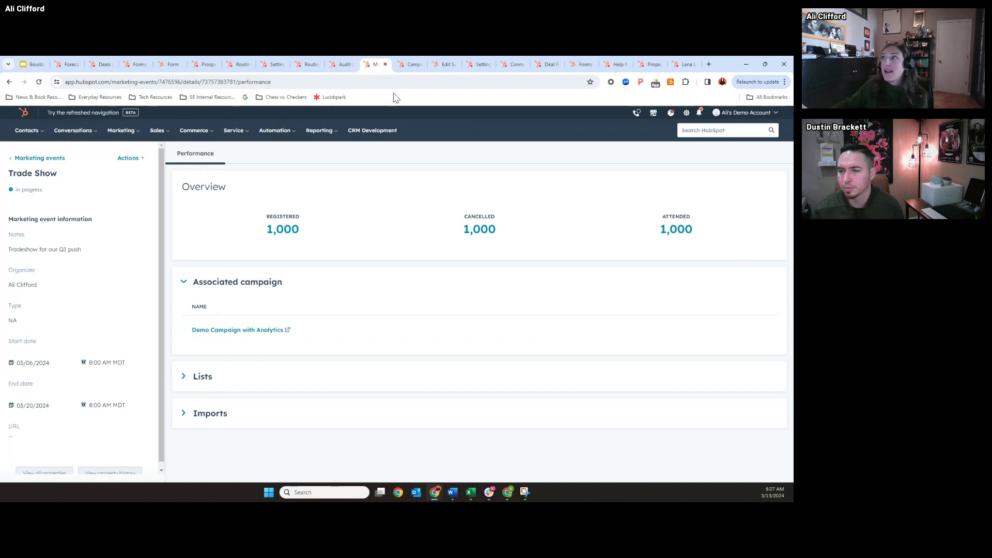
Step: Check which marketing events are selected as assets of Demo Campaign with Analytics, comparing with the Trade Show event, and close the asset picker
{"action": "left_click", "coordinate": [411, 66]}
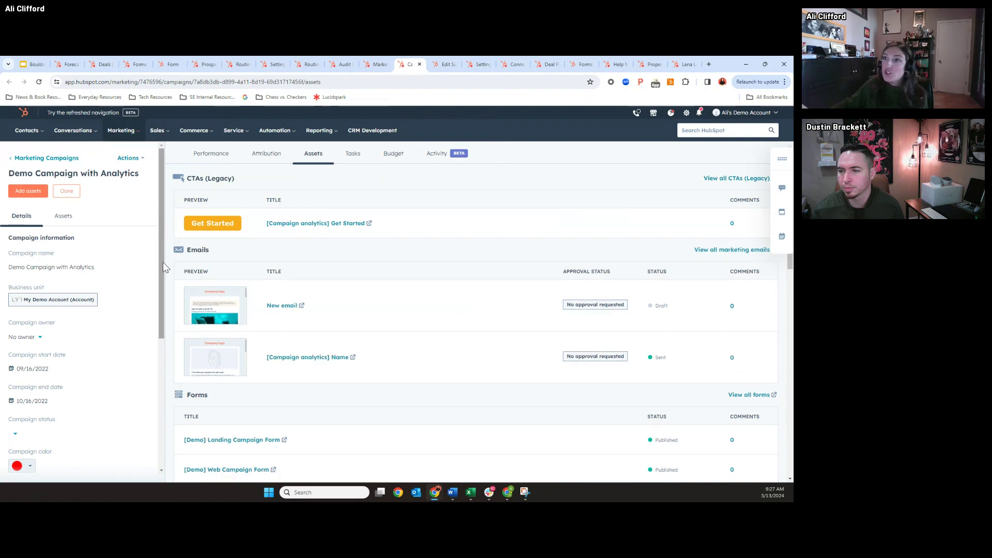
{"action": "left_click", "coordinate": [35, 191]}
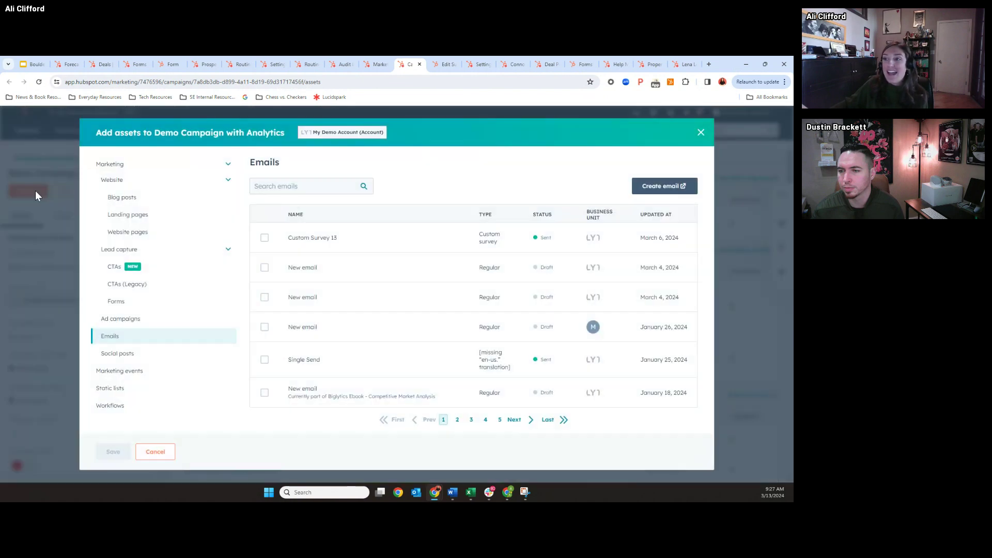
{"action": "left_click", "coordinate": [143, 375]}
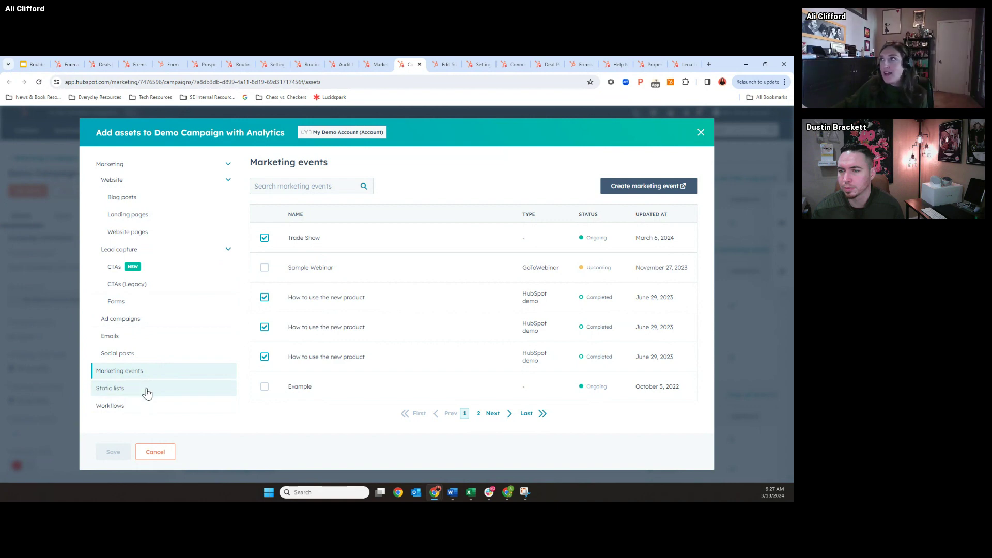
{"action": "left_click", "coordinate": [383, 63]}
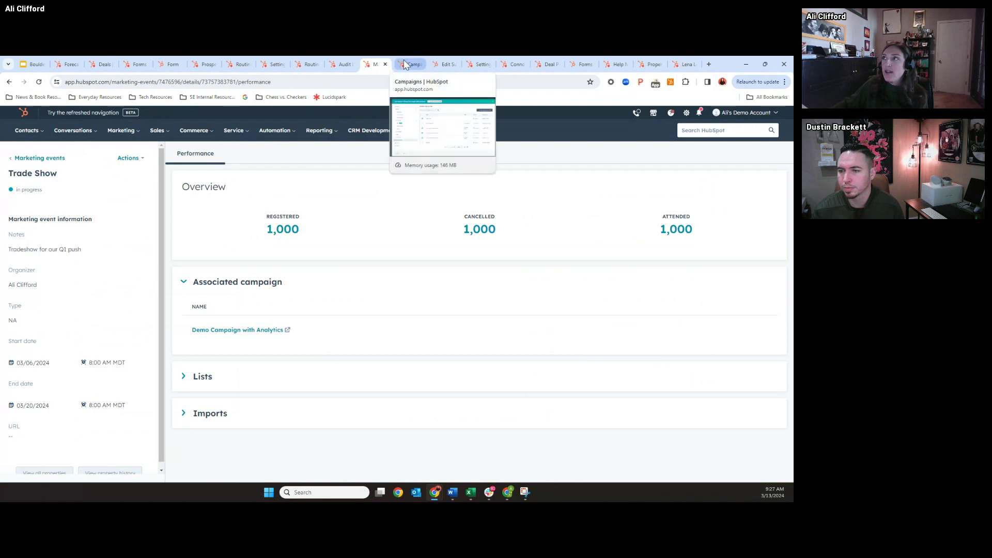
{"action": "left_click", "coordinate": [405, 64]}
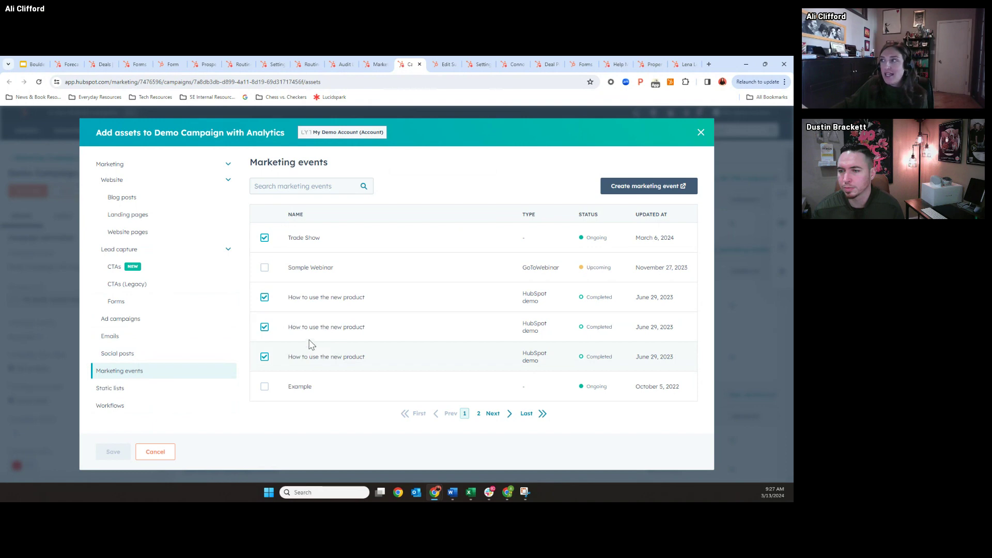
{"action": "left_click", "coordinate": [701, 133]}
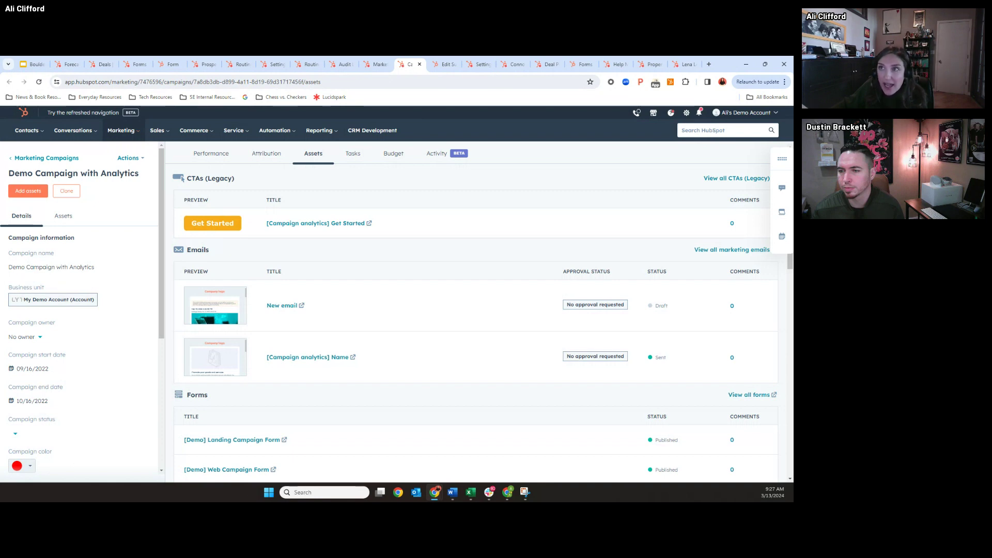
Step: Revisit the offline event import slide and show the action for importing event contacts on the Trade Show event
{"action": "left_click", "coordinate": [376, 64]}
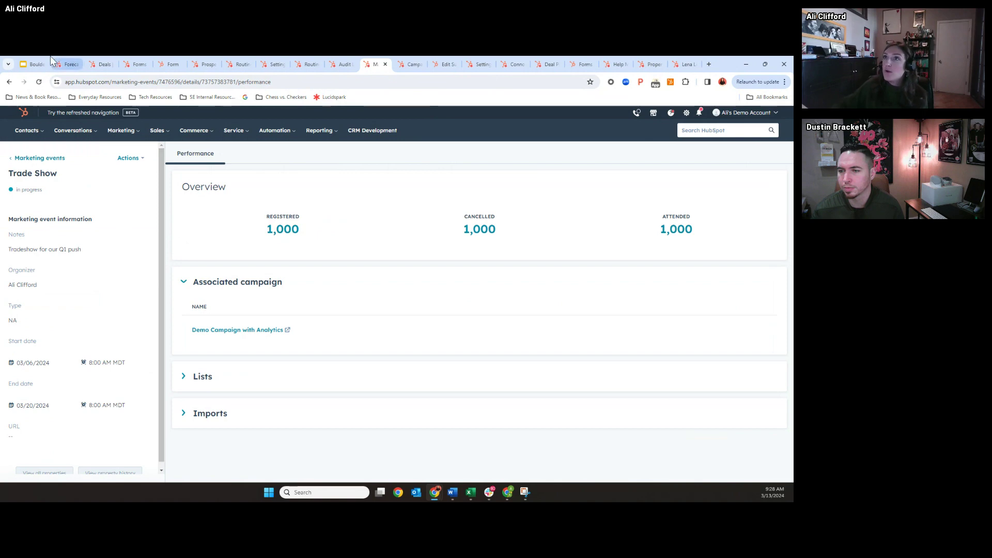
{"action": "left_click", "coordinate": [34, 64]}
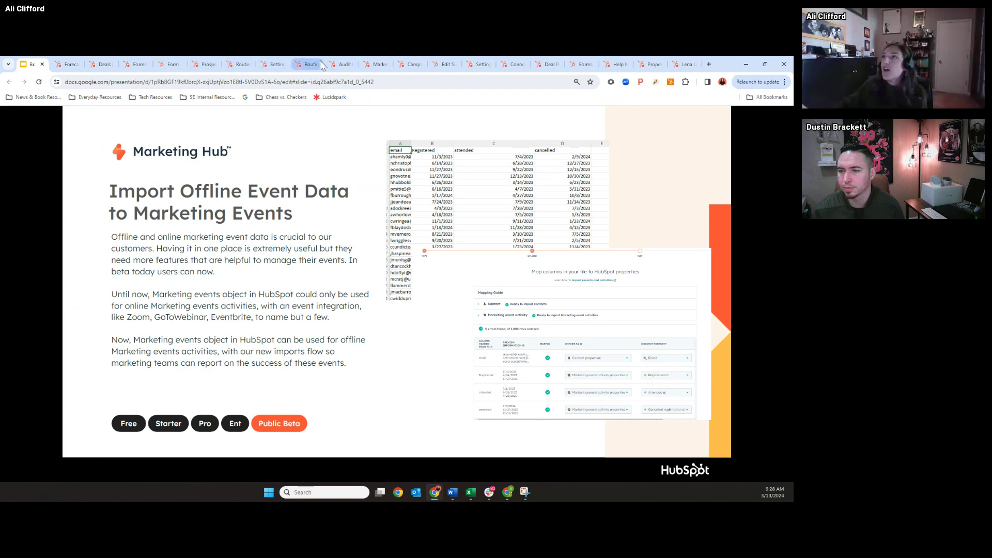
{"action": "left_click", "coordinate": [377, 64]}
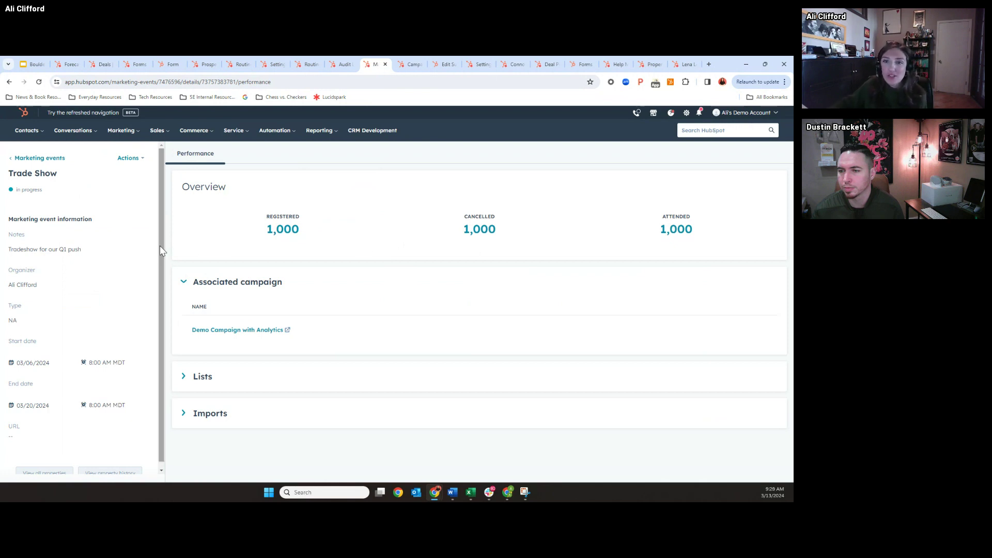
{"action": "left_click", "coordinate": [129, 159]}
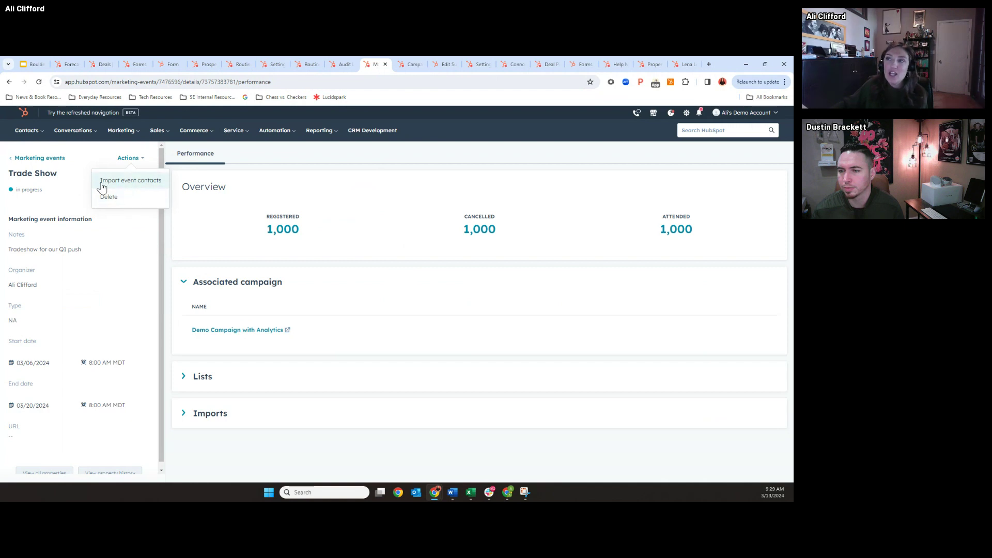
{"action": "left_click", "coordinate": [162, 244]}
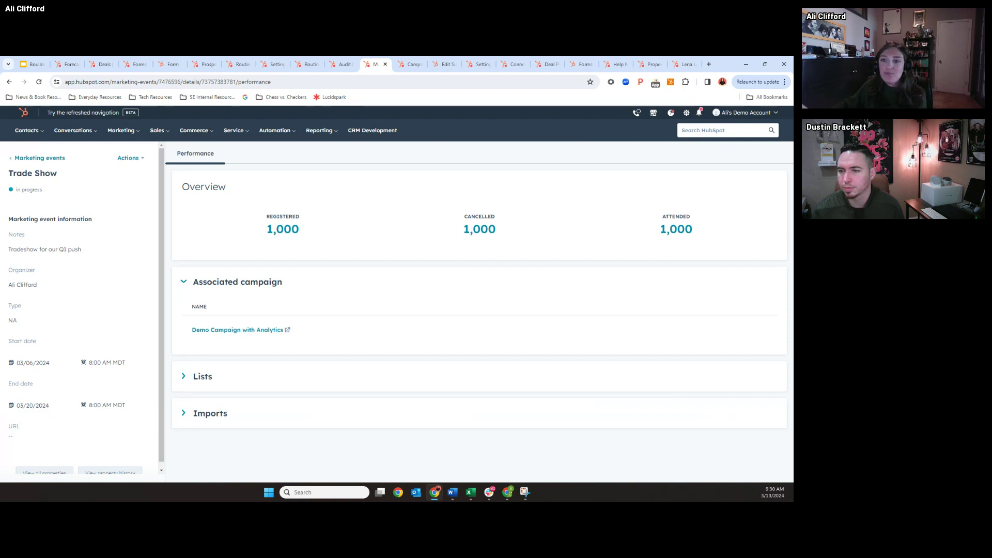
Step: Bring up the Trade Show event's registered contacts again and open the first contact's record
{"action": "left_click", "coordinate": [284, 230]}
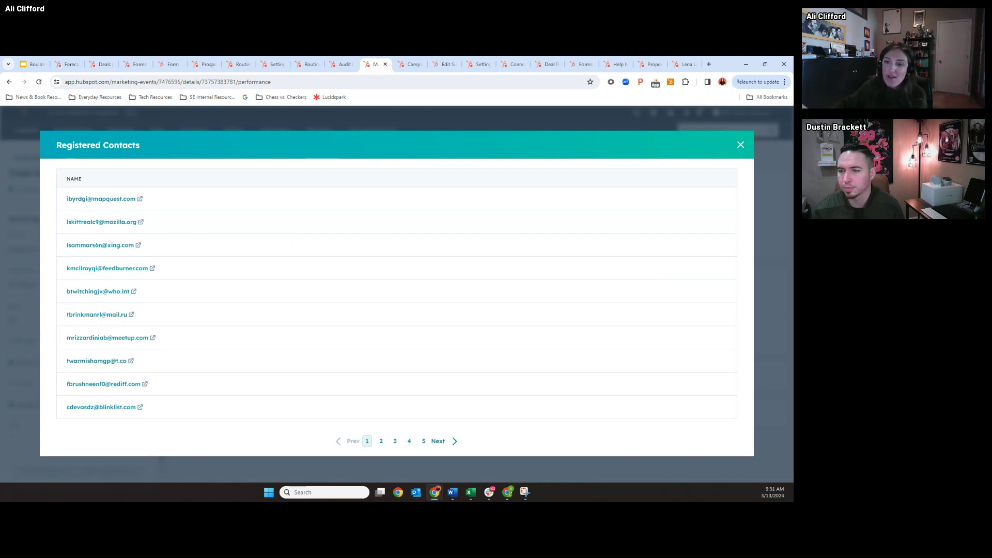
{"action": "left_click", "coordinate": [741, 146]}
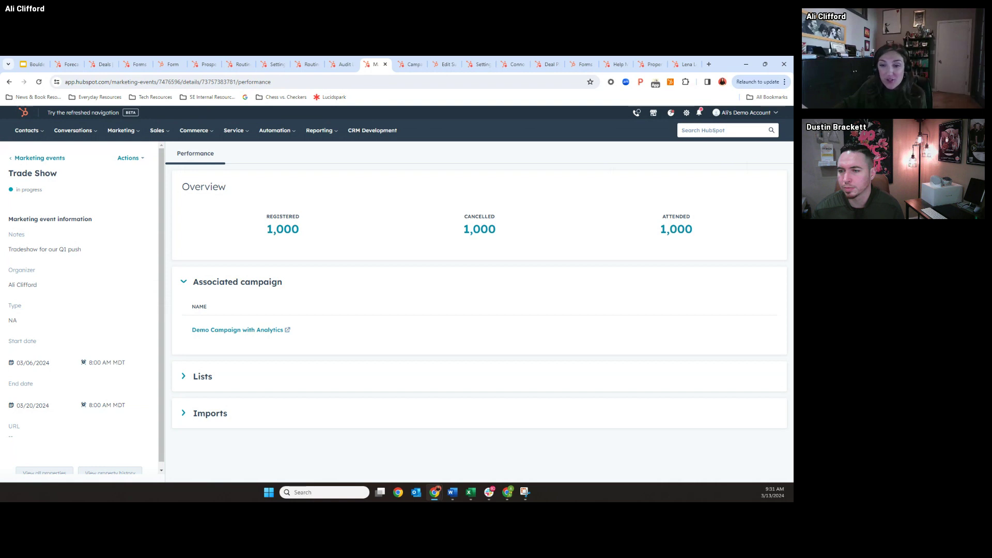
{"action": "left_click", "coordinate": [285, 231]}
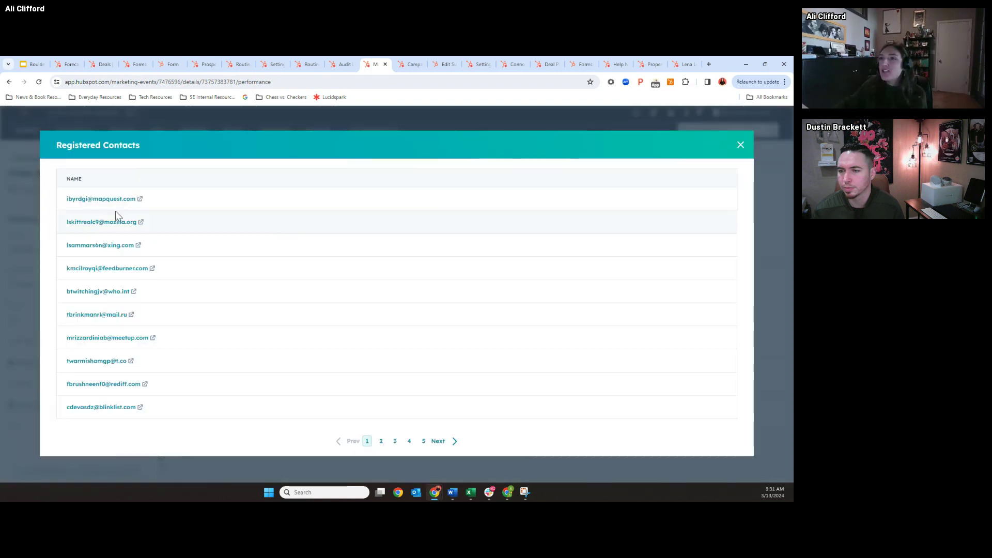
{"action": "left_click", "coordinate": [104, 201]}
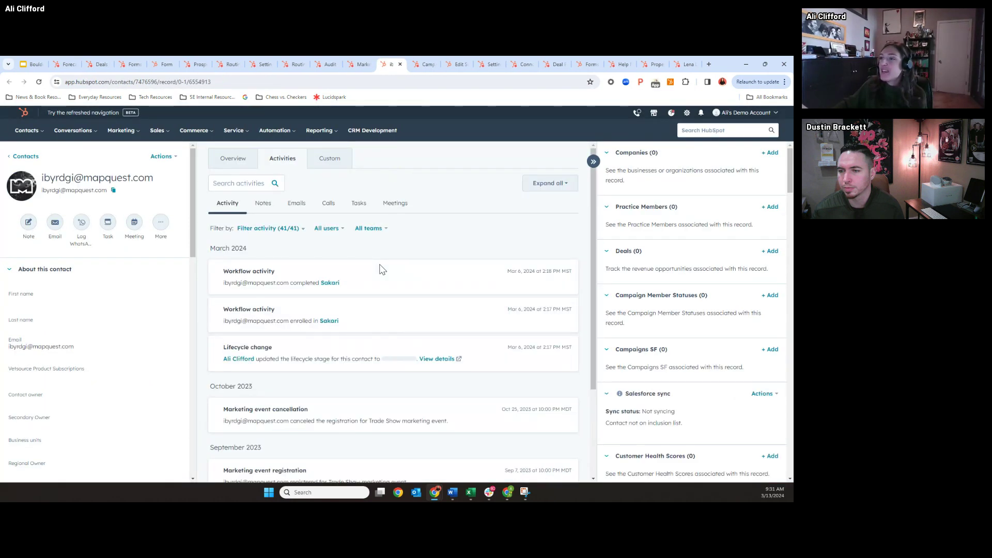
Step: Review the contact's marketing event registration, cancellation and attendance activities, and look through the associated record cards
{"action": "scroll", "coordinate": [414, 268], "scroll_direction": "down", "scroll_amount": 2}
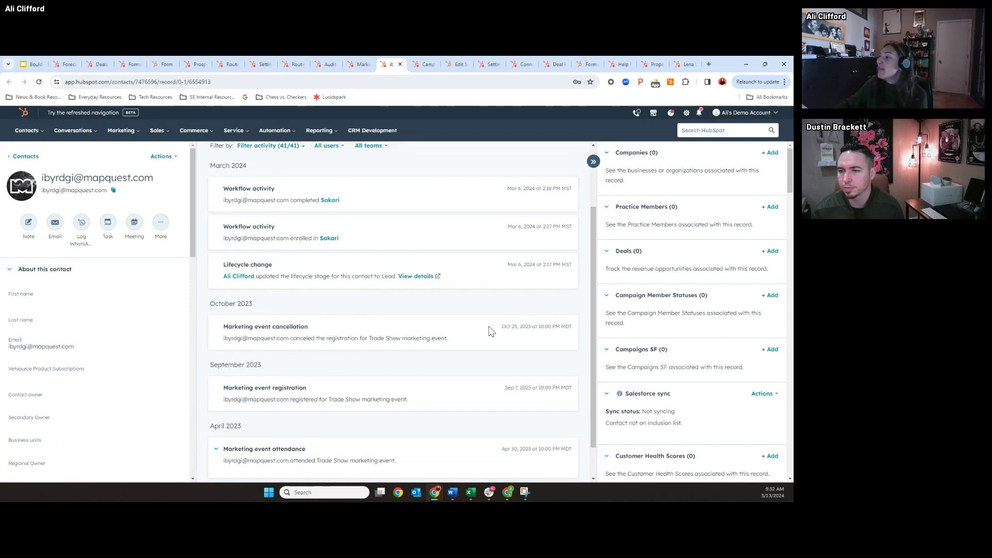
{"action": "scroll", "coordinate": [734, 315], "scroll_direction": "down", "scroll_amount": 3}
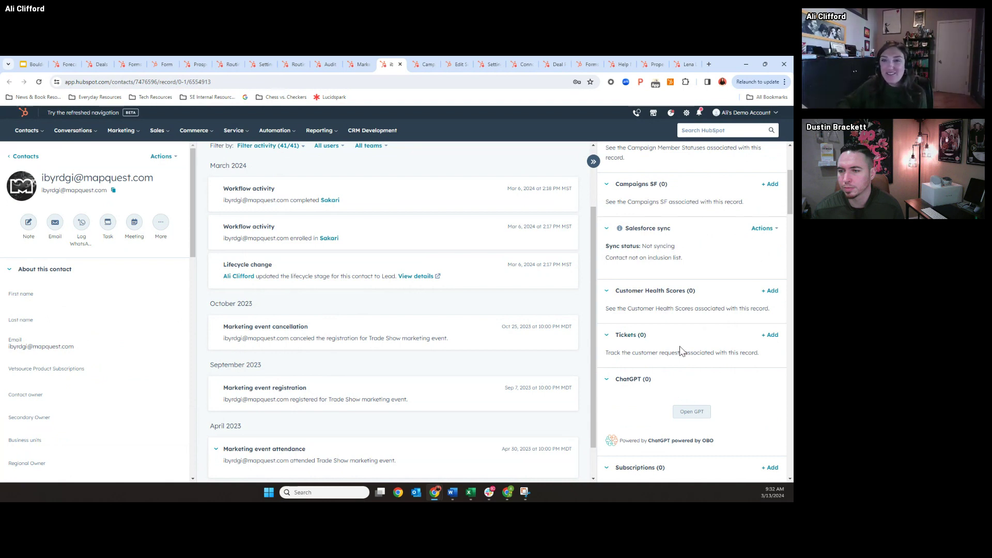
{"action": "scroll", "coordinate": [640, 217], "scroll_direction": "up", "scroll_amount": 3}
{"action": "scroll", "coordinate": [639, 217], "scroll_direction": "down", "scroll_amount": 12}
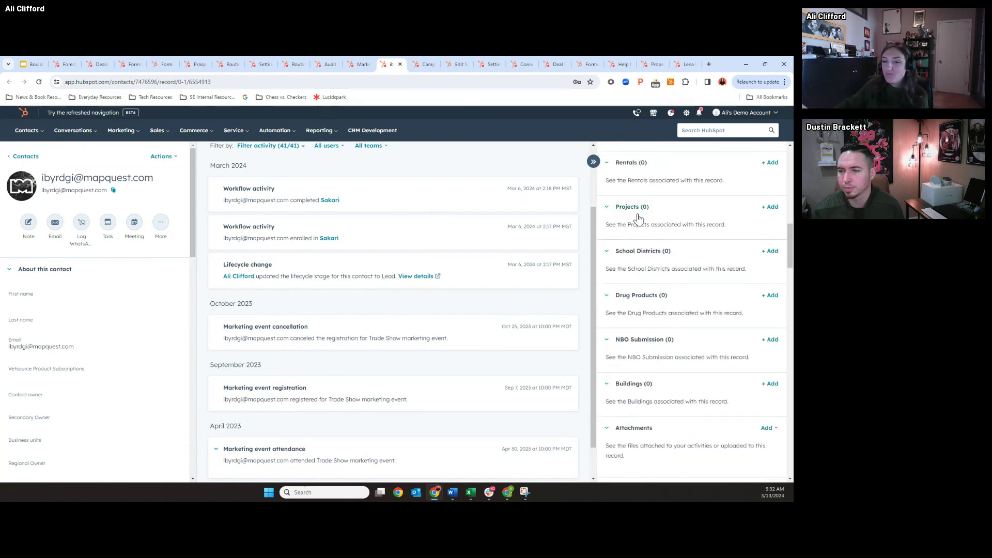
{"action": "scroll", "coordinate": [639, 217], "scroll_direction": "up", "scroll_amount": 8}
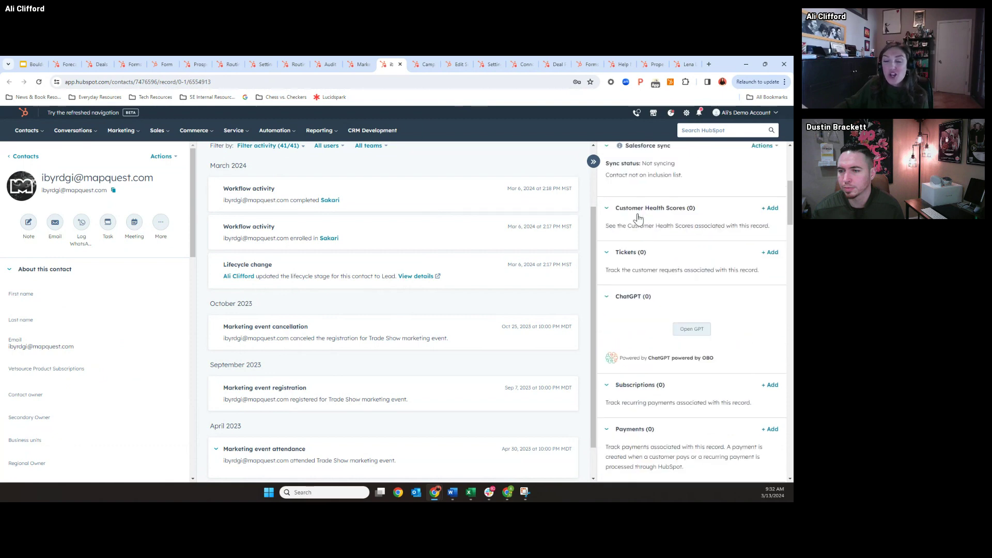
{"action": "scroll", "coordinate": [639, 219], "scroll_direction": "up", "scroll_amount": 5}
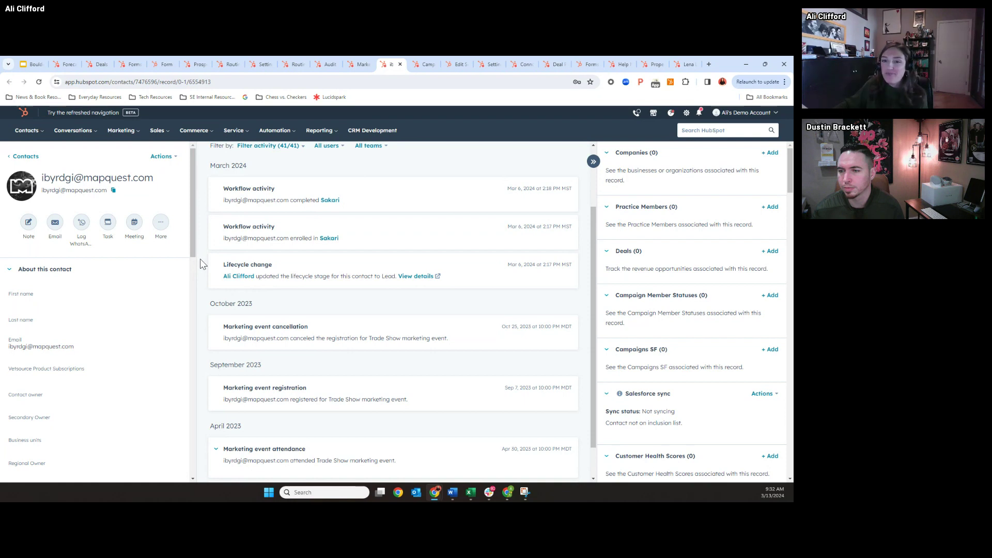
Step: Return to the slide deck and advance to the Dependent Fields in Custom Surveys slide
{"action": "left_click", "coordinate": [33, 61]}
{"action": "left_click", "coordinate": [309, 312]}
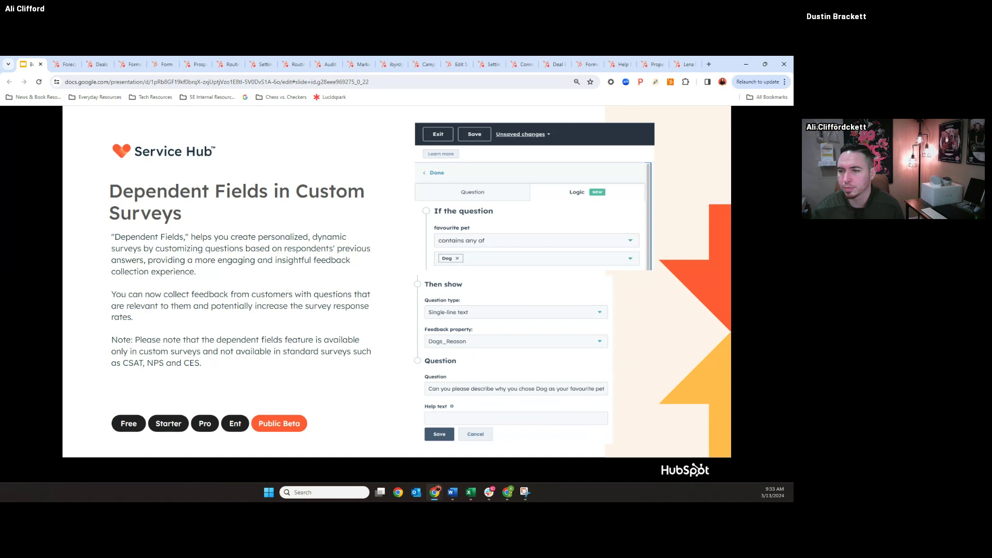
Step: Close the Trade Show's registered contacts list, switch the contacts index to the Marketing events object, and reopen the Trade Show event
{"action": "left_click", "coordinate": [358, 65]}
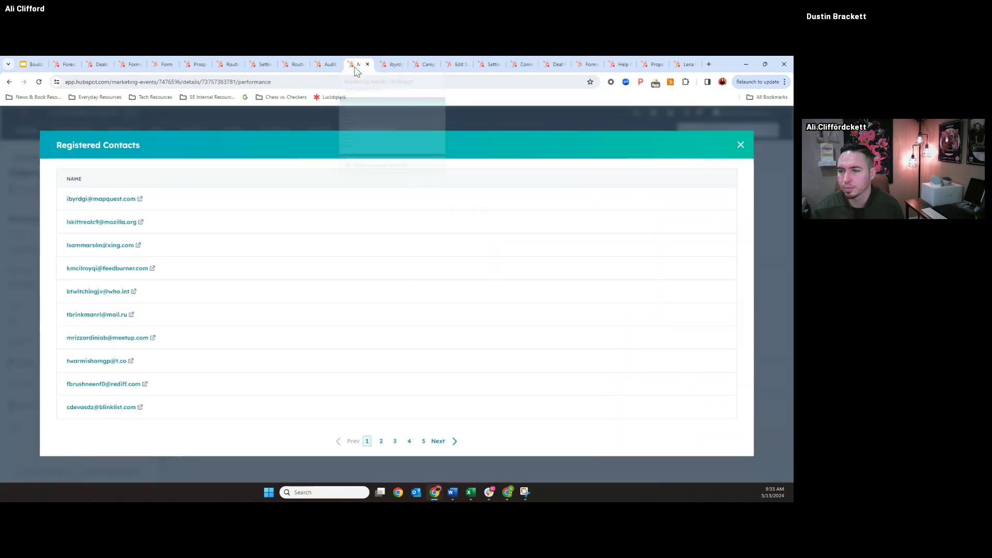
{"action": "left_click", "coordinate": [740, 144]}
{"action": "mouse_move", "coordinate": [29, 132]}
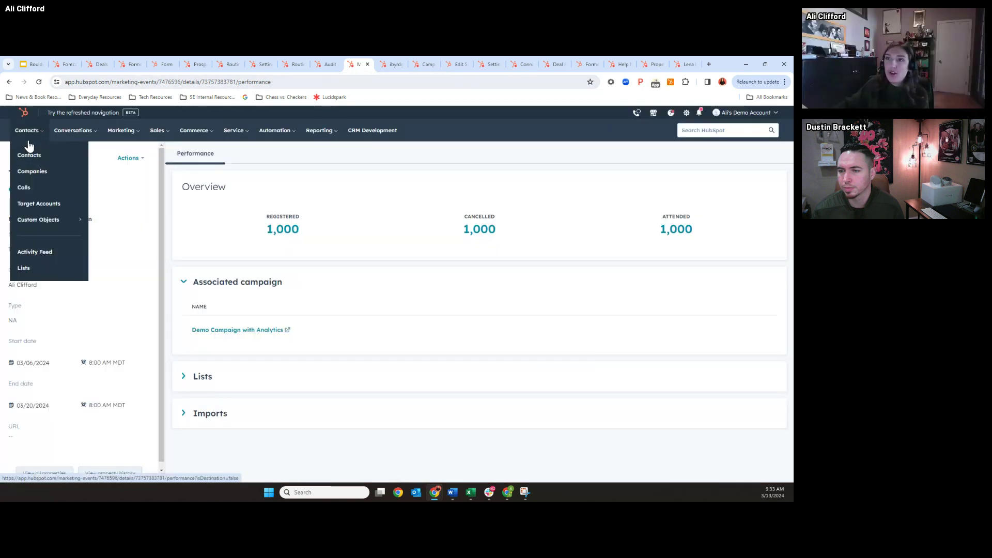
{"action": "left_click", "coordinate": [31, 156]}
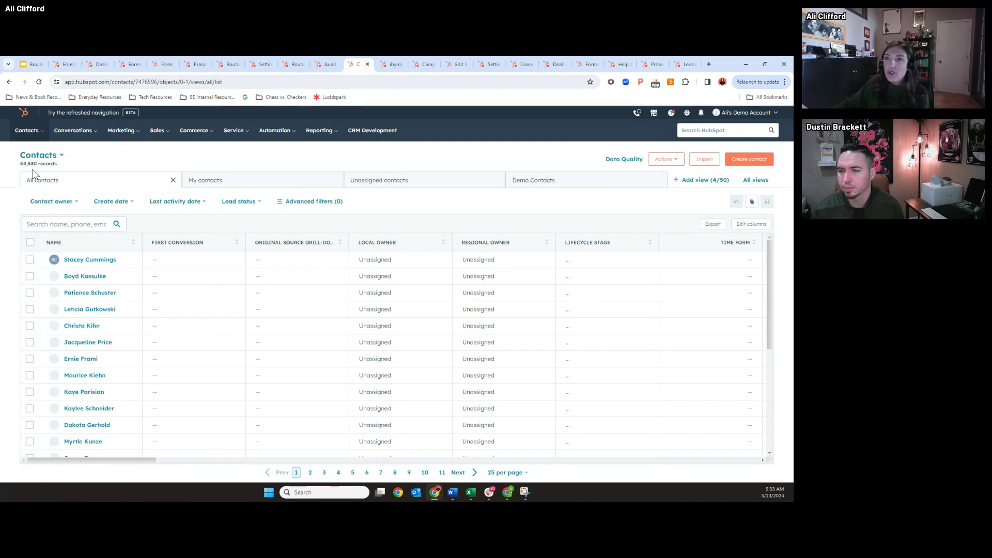
{"action": "left_click", "coordinate": [44, 156]}
{"action": "type", "text": "marketing"}
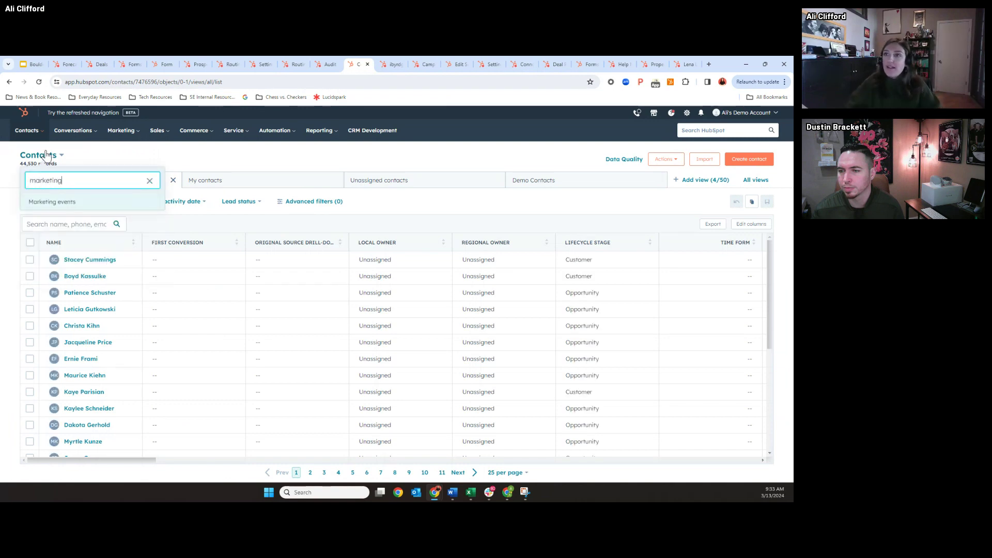
{"action": "left_click", "coordinate": [51, 203]}
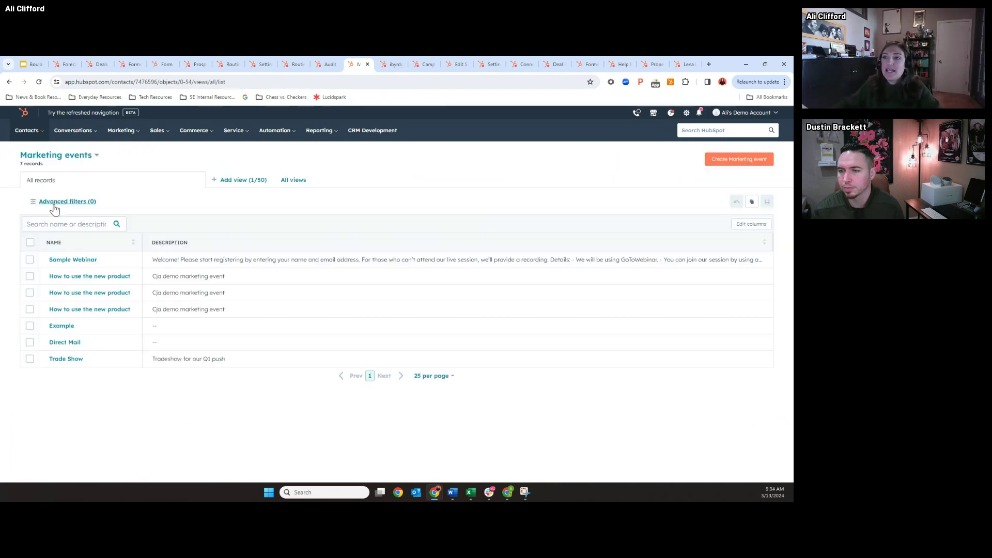
{"action": "left_click", "coordinate": [67, 358]}
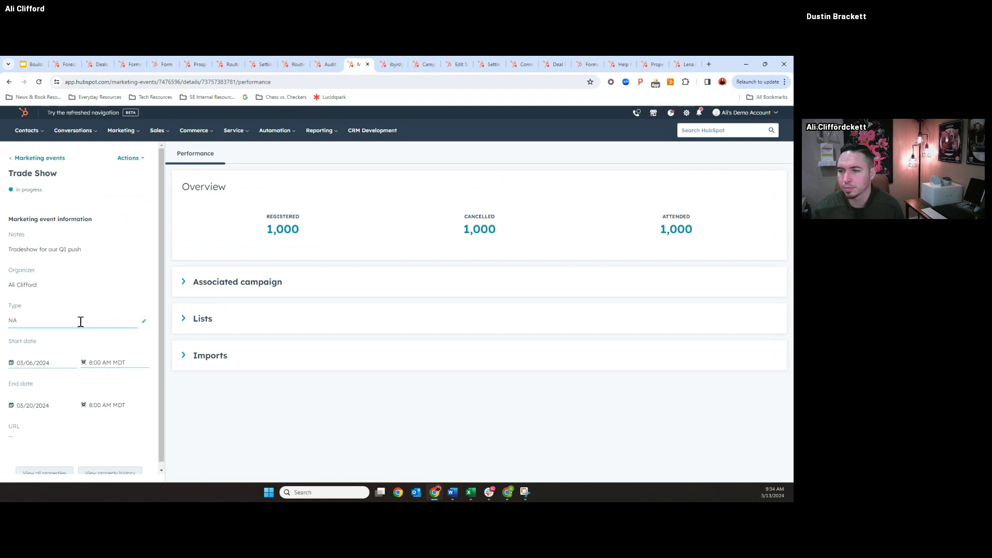
Step: Revisit the dependent fields slide, bring up the Custom Survey 13 editor and look through its available question types
{"action": "left_click", "coordinate": [31, 65]}
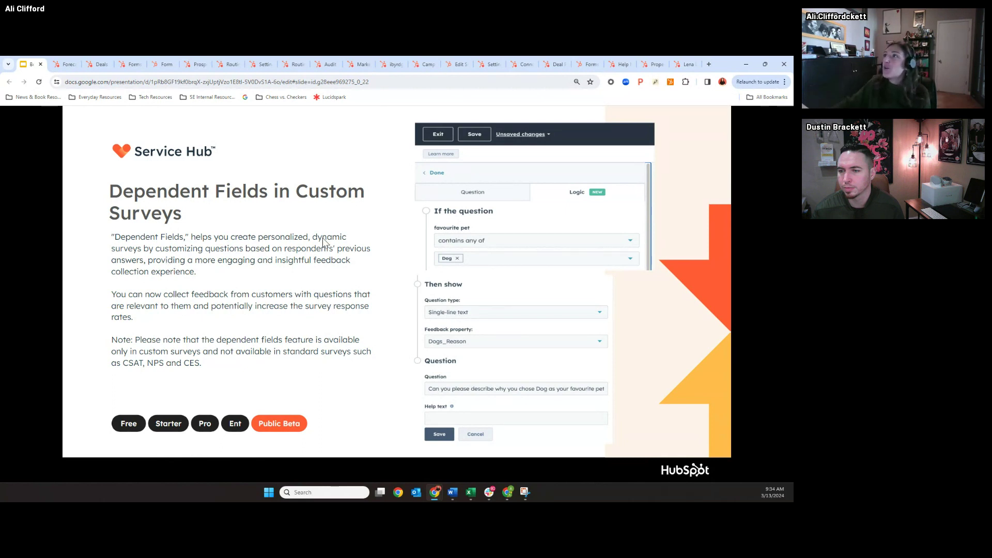
{"action": "left_click", "coordinate": [399, 64]}
{"action": "left_click", "coordinate": [422, 64]}
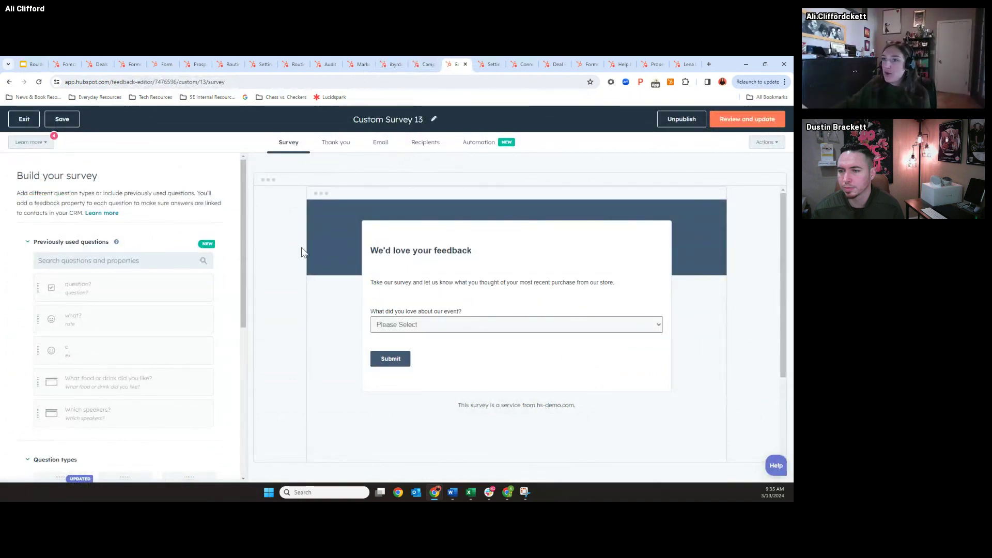
{"action": "left_click_drag", "start_coordinate": [243, 209], "coordinate": [244, 334]}
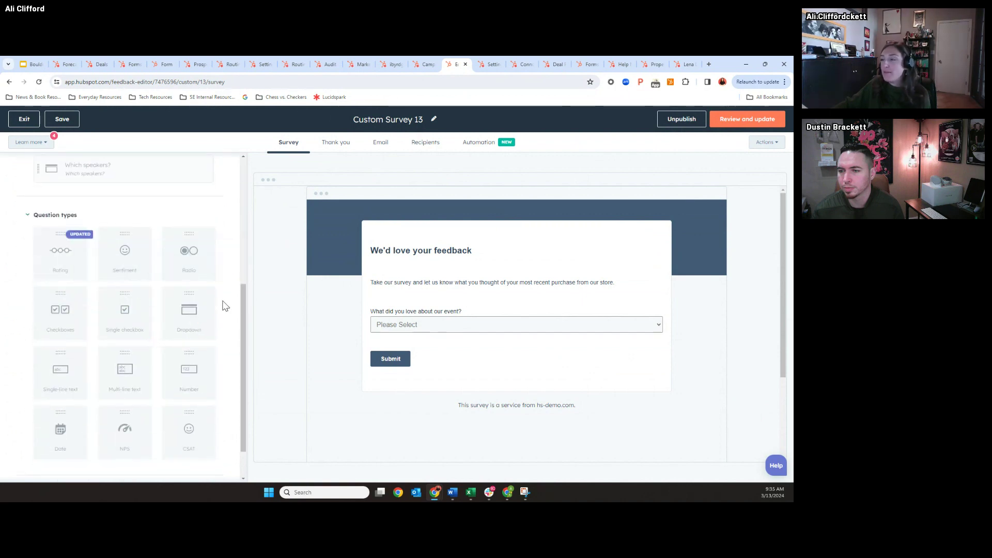
{"action": "scroll", "coordinate": [226, 306], "scroll_direction": "up", "scroll_amount": 5}
Step: Preview the survey, answer the event question with "The food & drink" and check the choices of the dependent food question
{"action": "left_click", "coordinate": [766, 142]}
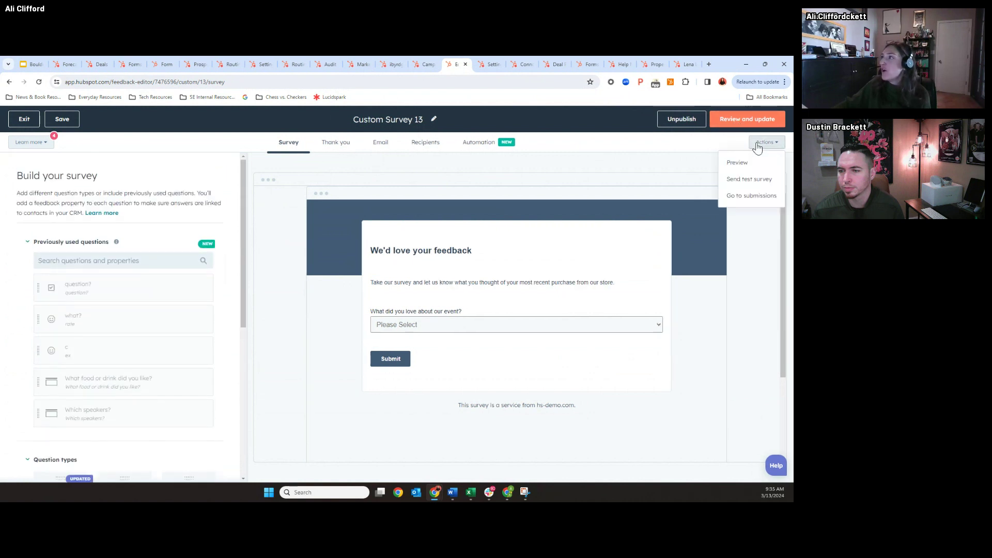
{"action": "left_click", "coordinate": [738, 162]}
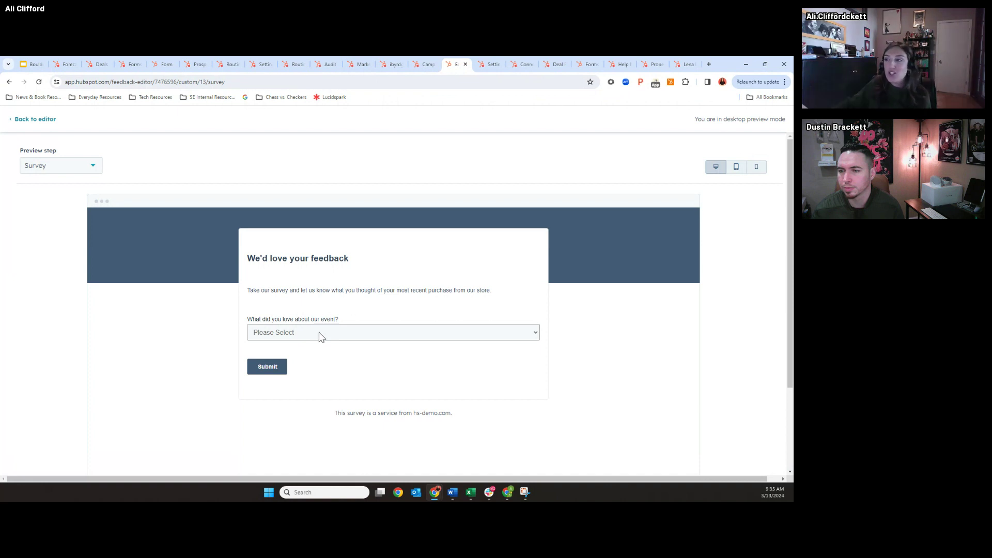
{"action": "left_click", "coordinate": [342, 334]}
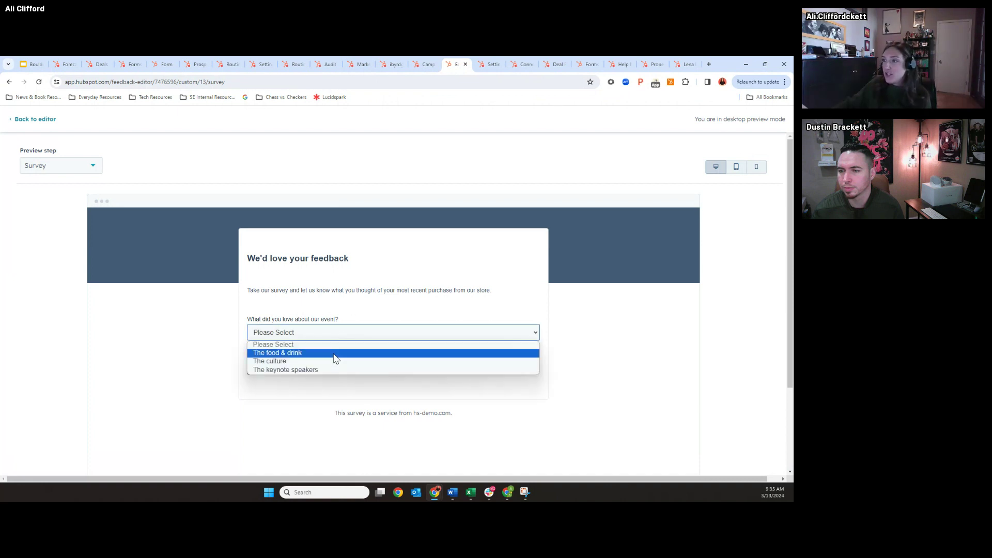
{"action": "left_click", "coordinate": [334, 354]}
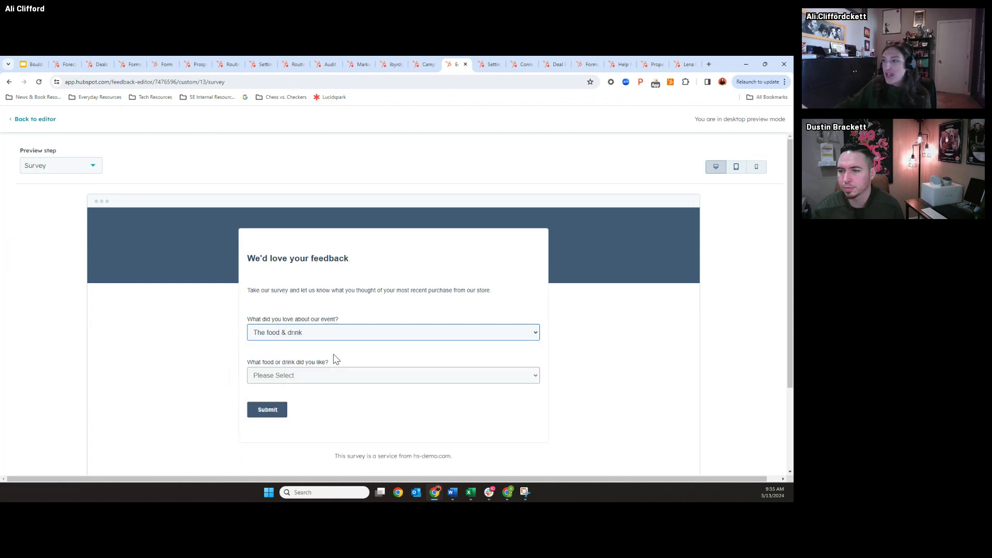
{"action": "left_click", "coordinate": [314, 377]}
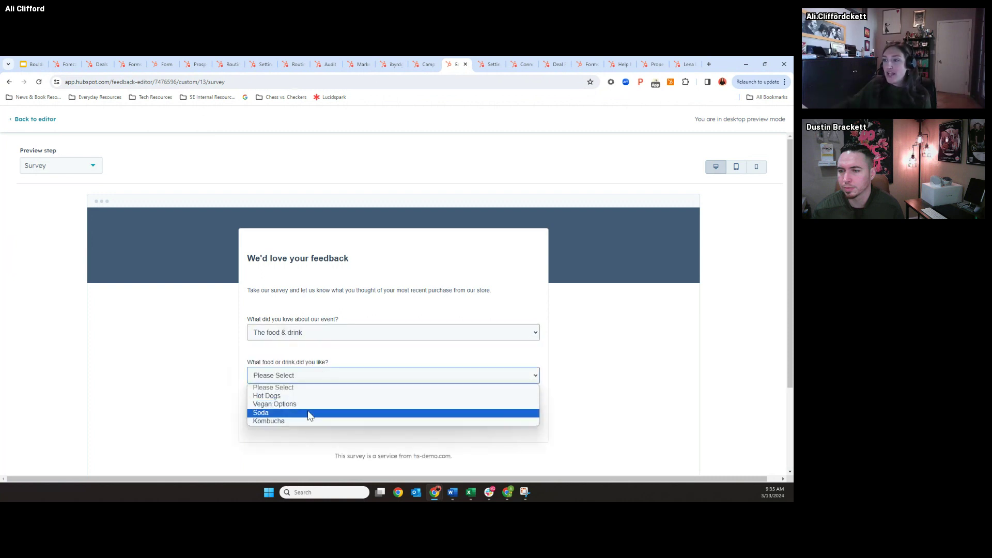
{"action": "left_click", "coordinate": [291, 337]}
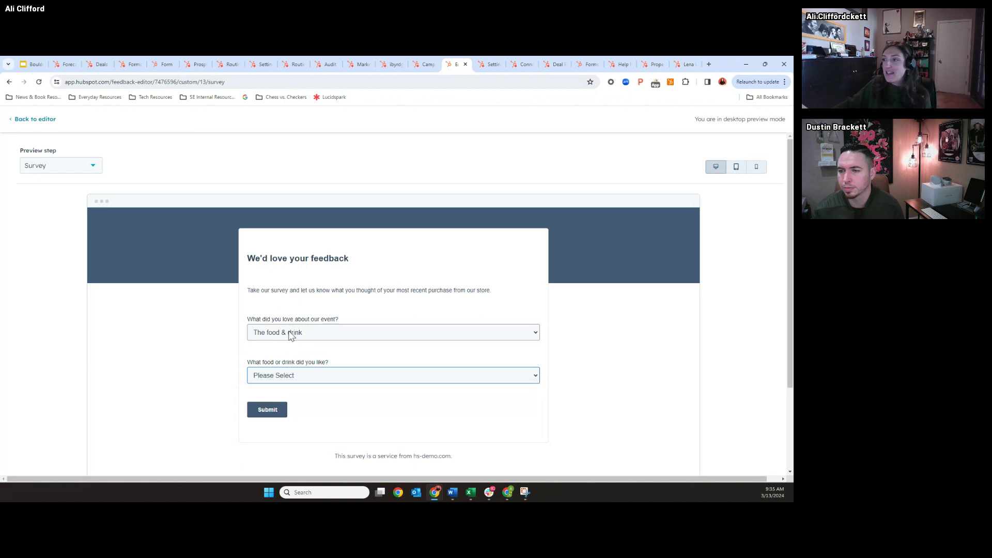
Step: Change the previewed event answer to "The keynote speakers" and check the choices of the dependent speakers question
{"action": "left_click", "coordinate": [291, 333]}
{"action": "left_click", "coordinate": [293, 372]}
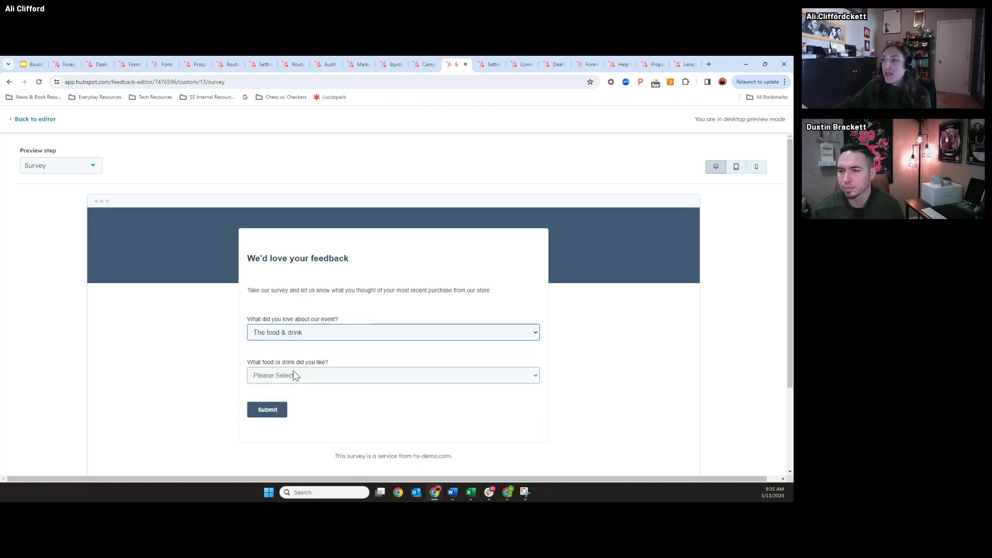
{"action": "left_click", "coordinate": [293, 377]}
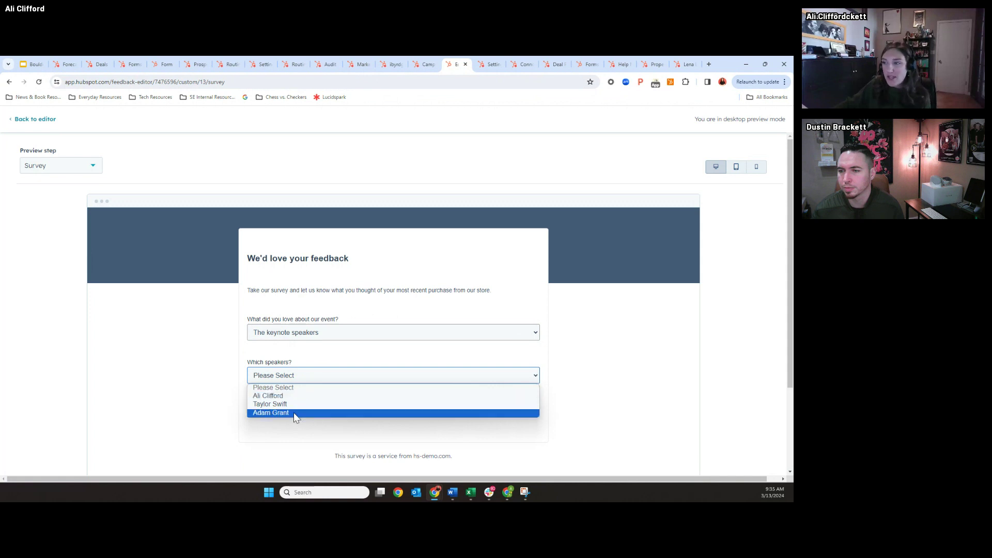
{"action": "left_click", "coordinate": [217, 383]}
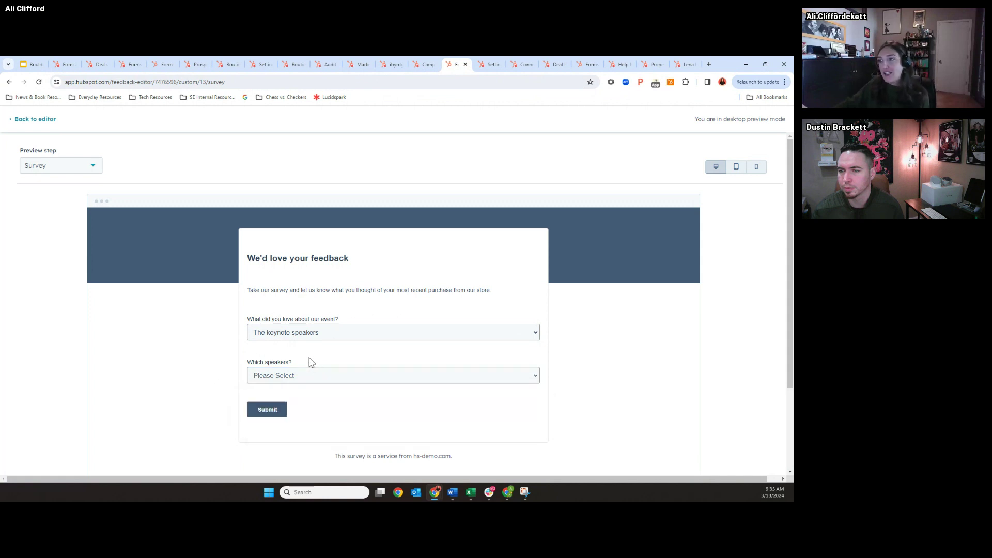
{"action": "left_click", "coordinate": [277, 337]}
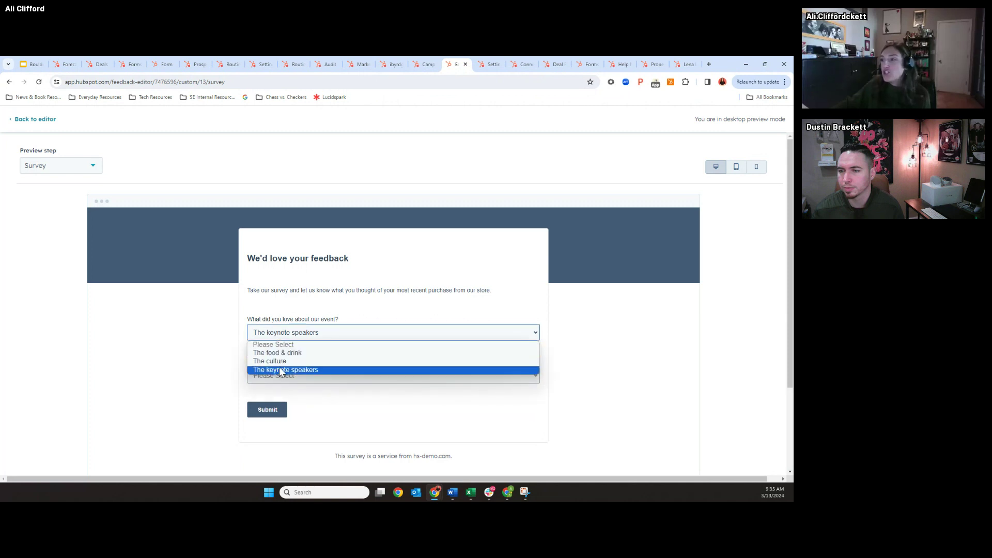
{"action": "left_click", "coordinate": [225, 364]}
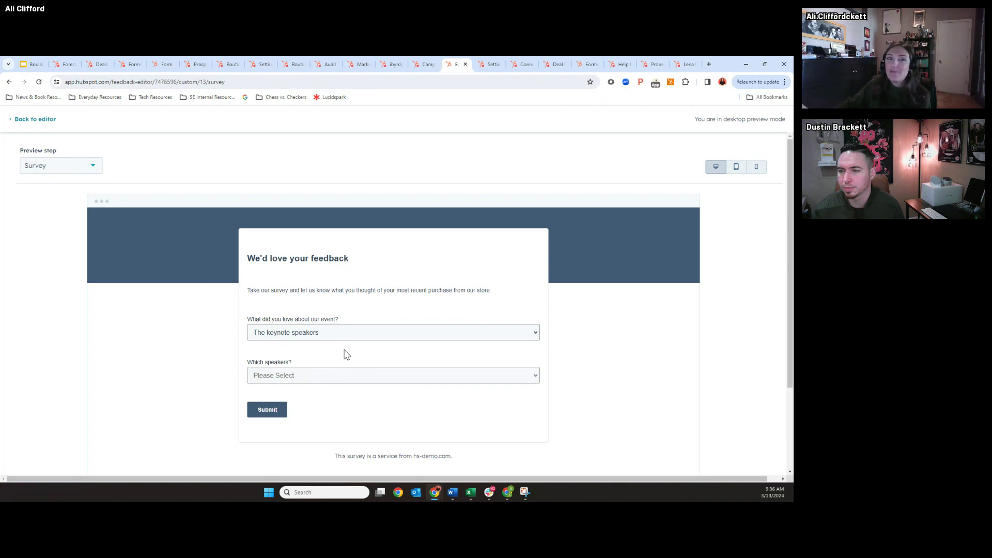
Step: Return to the slide deck and advance past Updates Flying Under the Radar to the CRM Email Permissions slide
{"action": "left_click", "coordinate": [36, 63]}
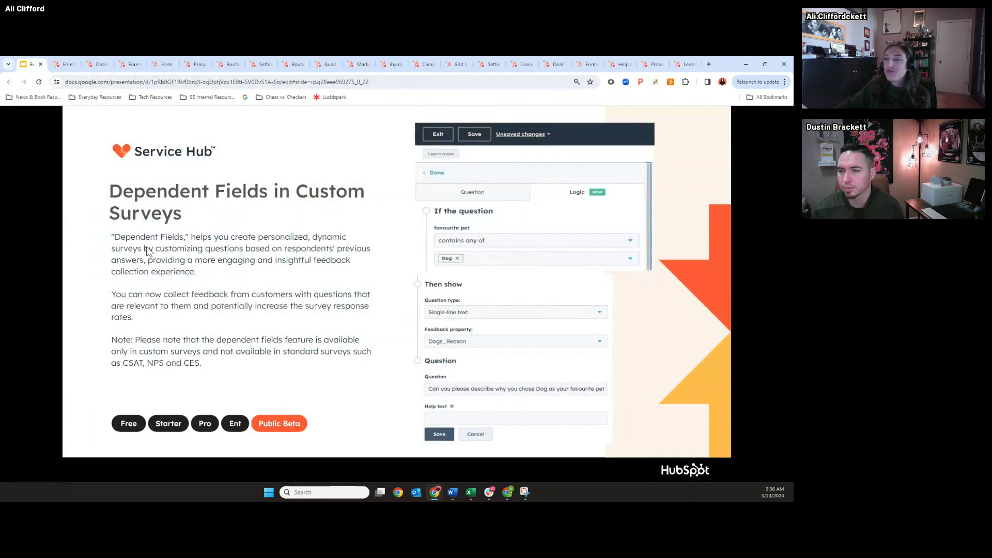
{"action": "key", "text": "Right"}
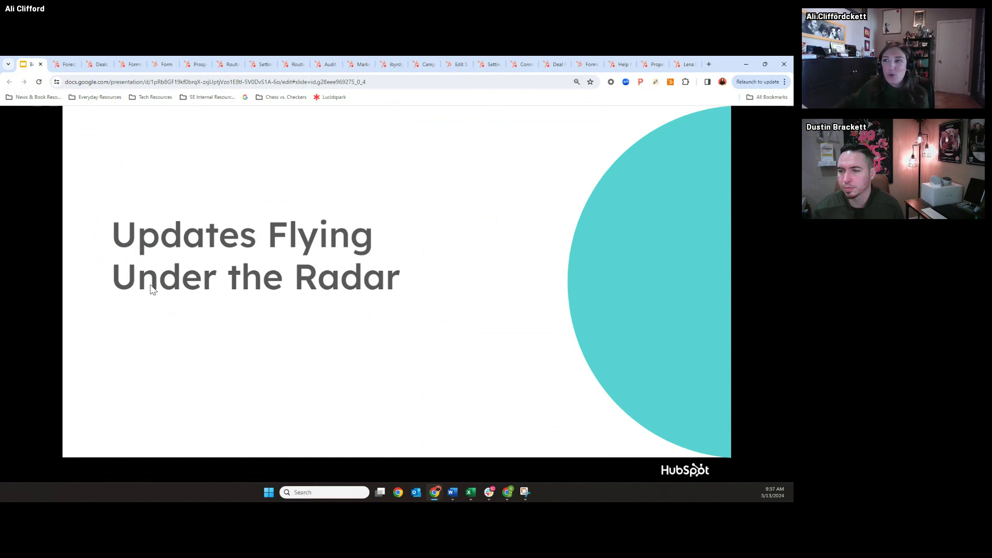
{"action": "key", "text": "Right"}
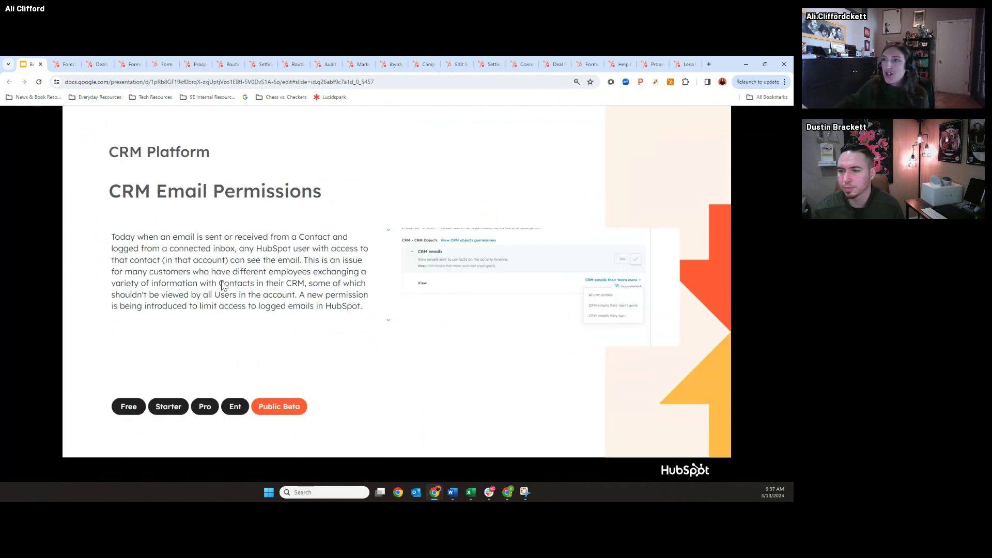
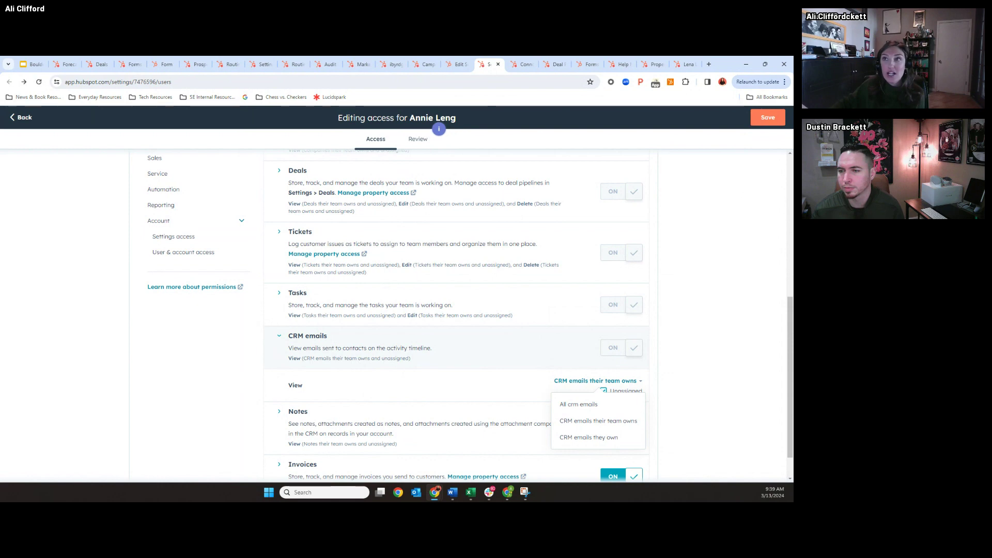
Step: Present the Deal Pipeline Rules slide, and show the pipeline rules and list of selectable pipelines in the Deals settings
{"action": "left_click", "coordinate": [30, 64]}
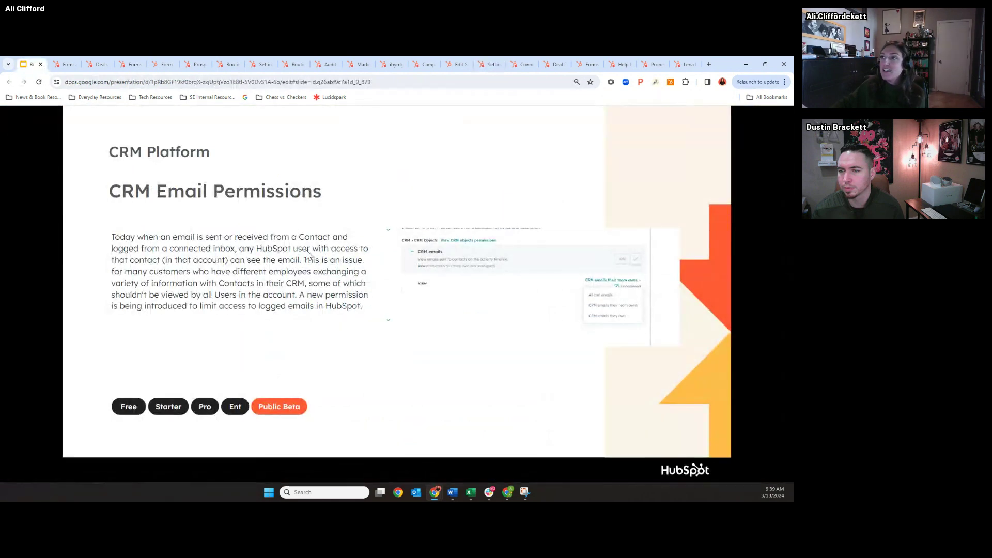
{"action": "left_click", "coordinate": [307, 255]}
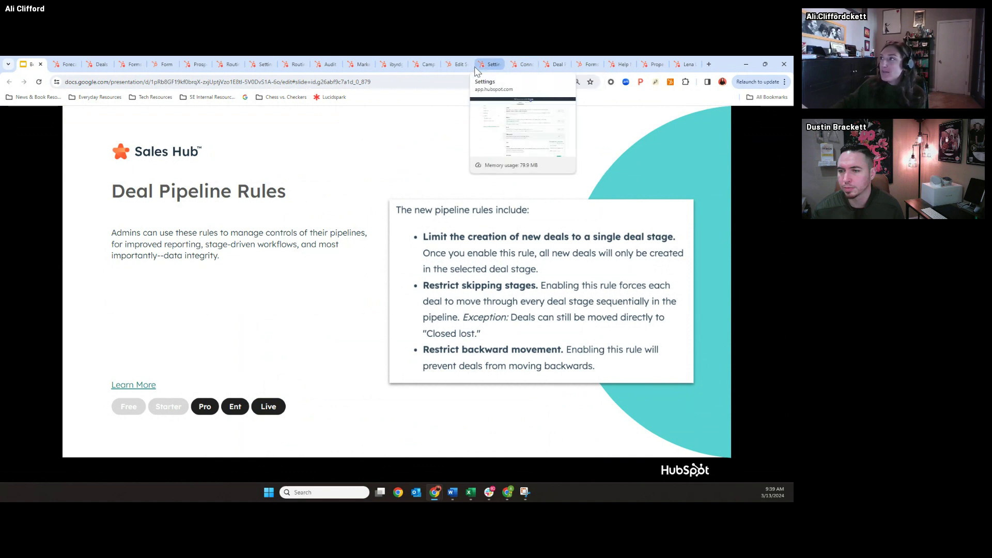
{"action": "left_click", "coordinate": [556, 64]}
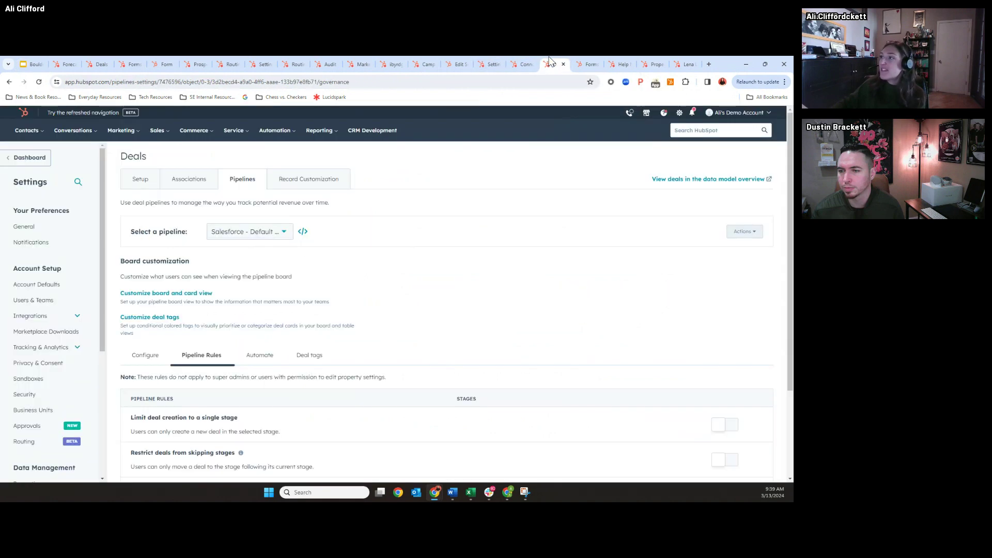
{"action": "scroll", "coordinate": [376, 300], "scroll_direction": "down", "scroll_amount": 3}
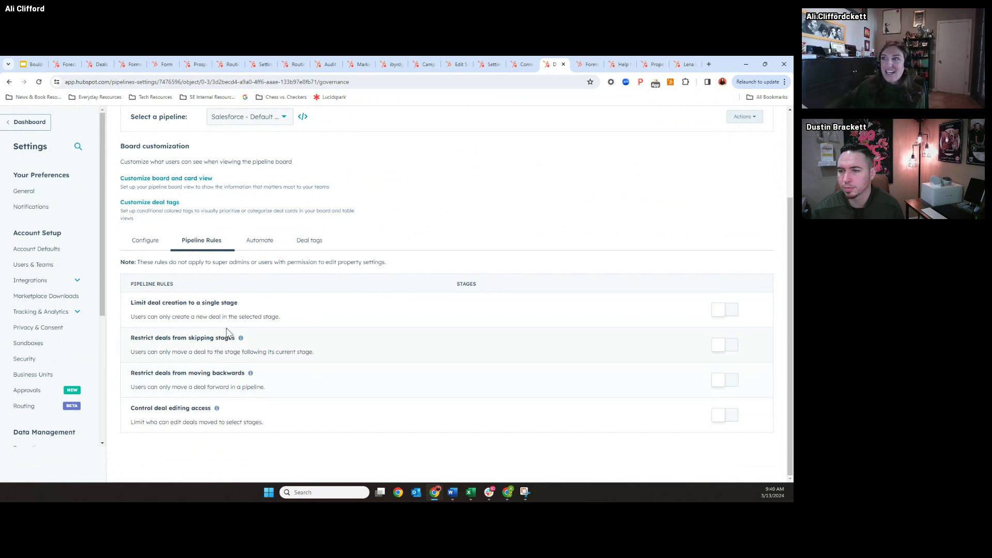
{"action": "left_click", "coordinate": [254, 118]}
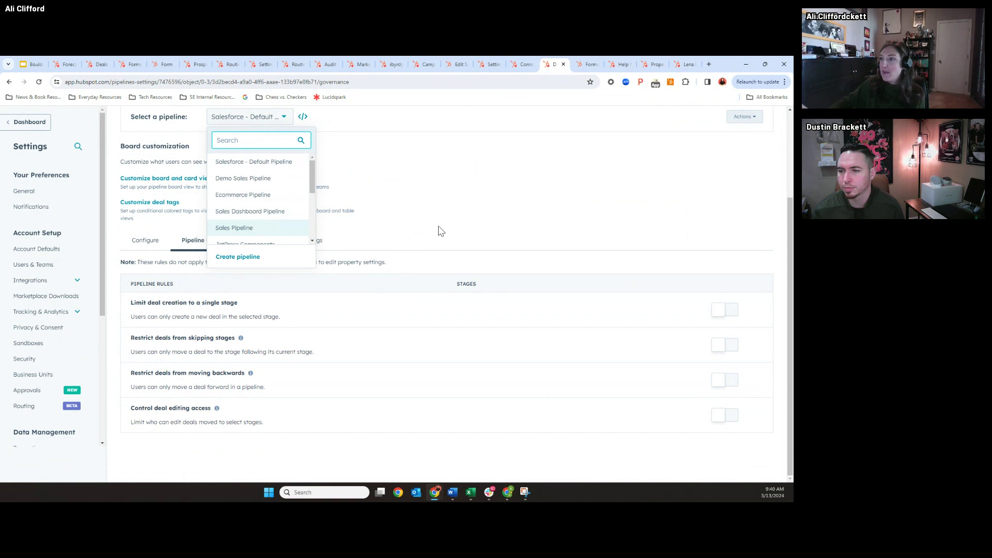
Step: Close the list of selectable pipelines, return to the slide deck and advance to the Conditional Form to URL Routing slide
{"action": "left_click", "coordinate": [462, 218]}
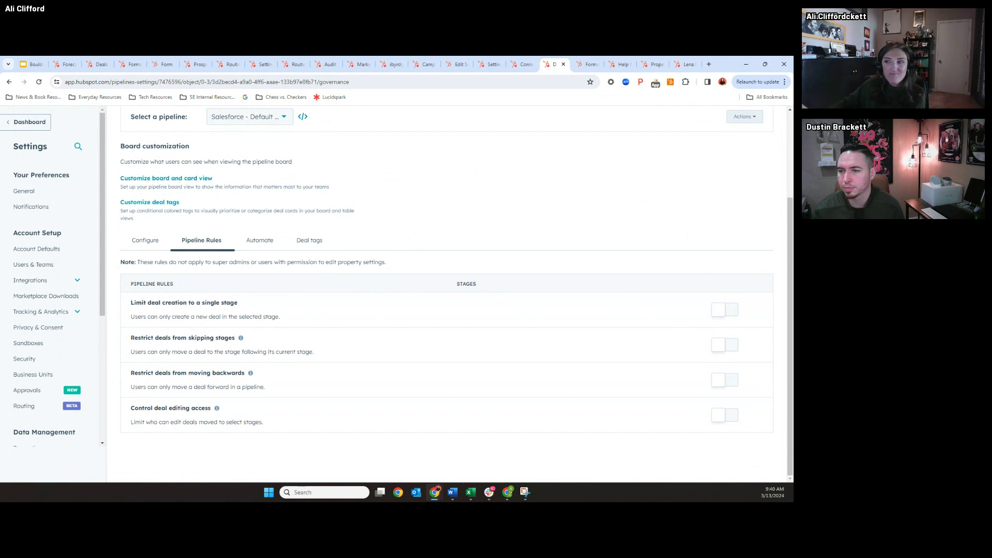
{"action": "left_click", "coordinate": [39, 63]}
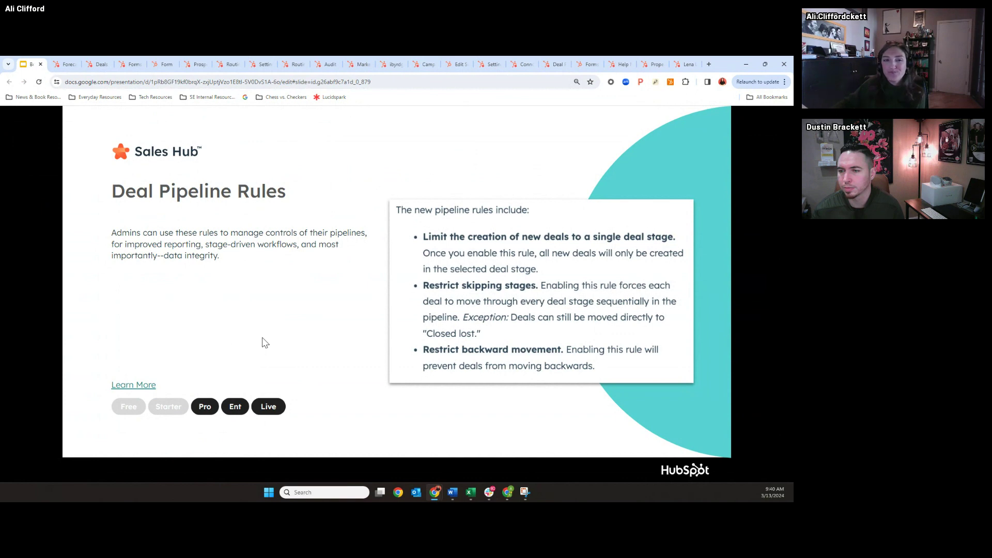
{"action": "key", "text": "Right"}
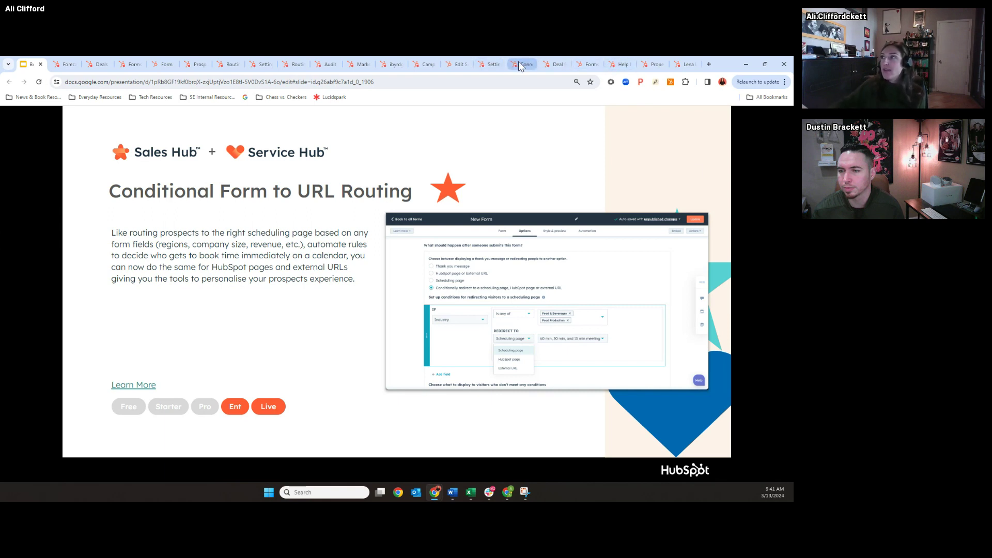
Step: Open the post-submission options of the March 5 form, leave to the forms list and reopen the form's options
{"action": "left_click", "coordinate": [583, 65]}
{"action": "scroll", "coordinate": [672, 205], "scroll_direction": "down", "scroll_amount": 1}
{"action": "scroll", "coordinate": [672, 204], "scroll_direction": "up", "scroll_amount": 1}
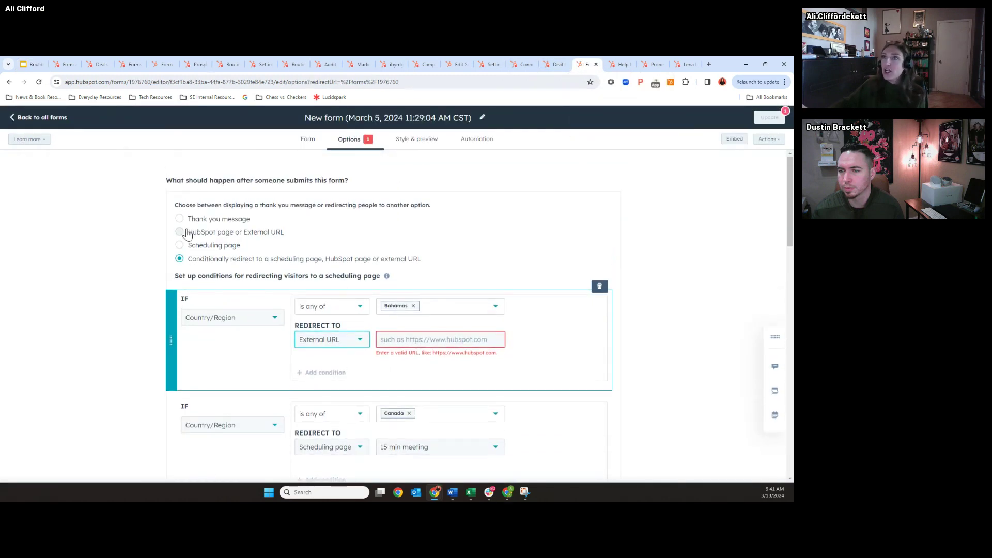
{"action": "left_click", "coordinate": [32, 118]}
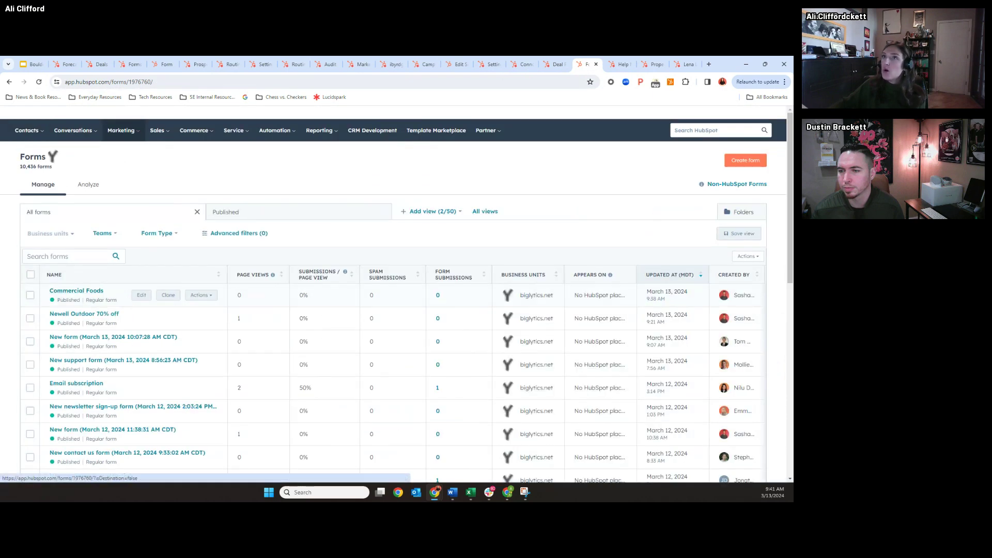
{"action": "left_click", "coordinate": [10, 82]}
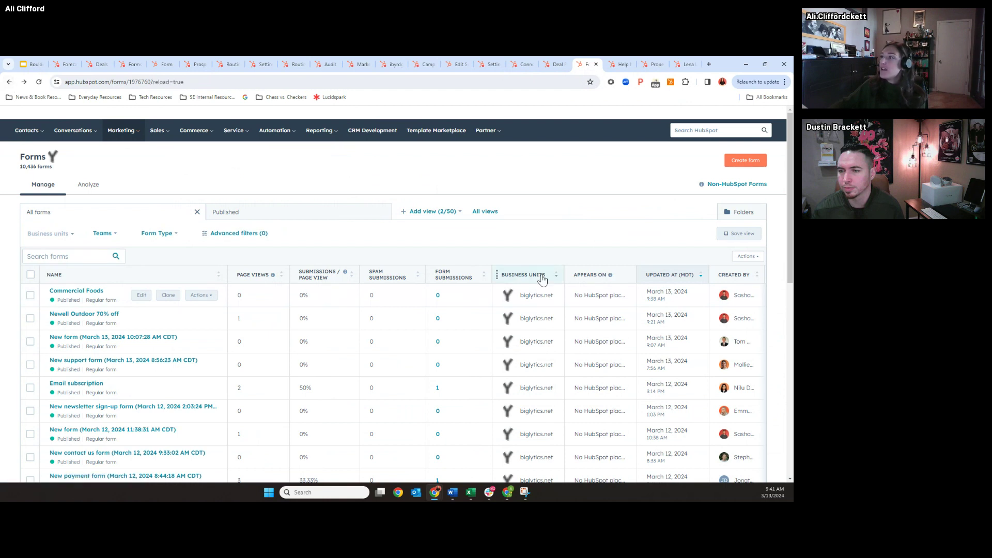
{"action": "left_click", "coordinate": [9, 82]}
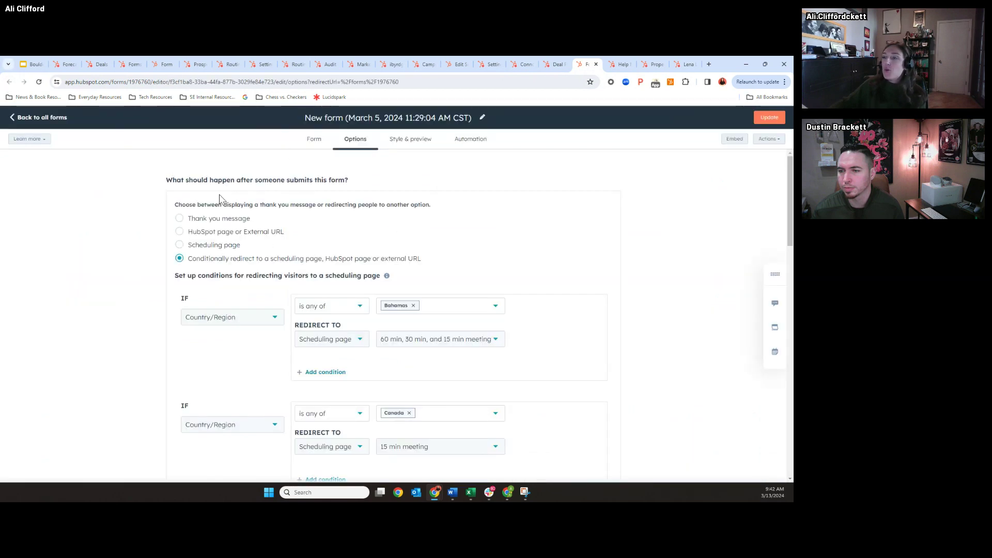
Step: Show the form's fields, and keep Country/Region as the field in the Bahamas redirect condition
{"action": "left_click", "coordinate": [313, 148]}
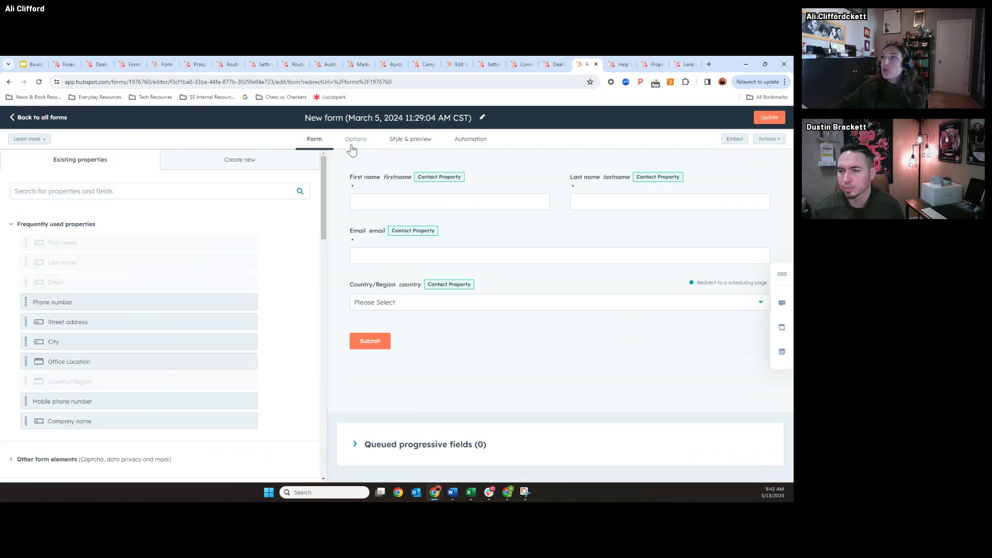
{"action": "left_click", "coordinate": [351, 146]}
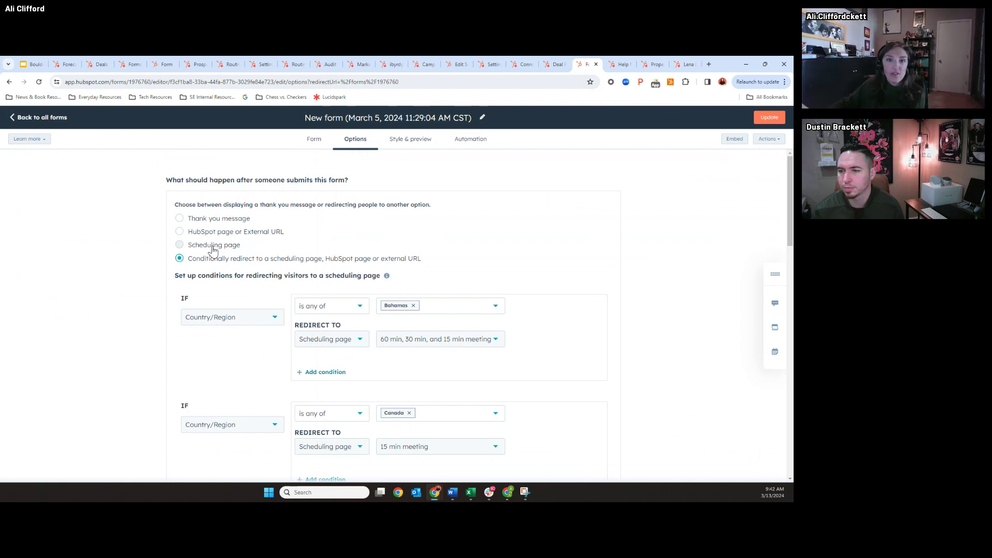
{"action": "left_click", "coordinate": [215, 317]}
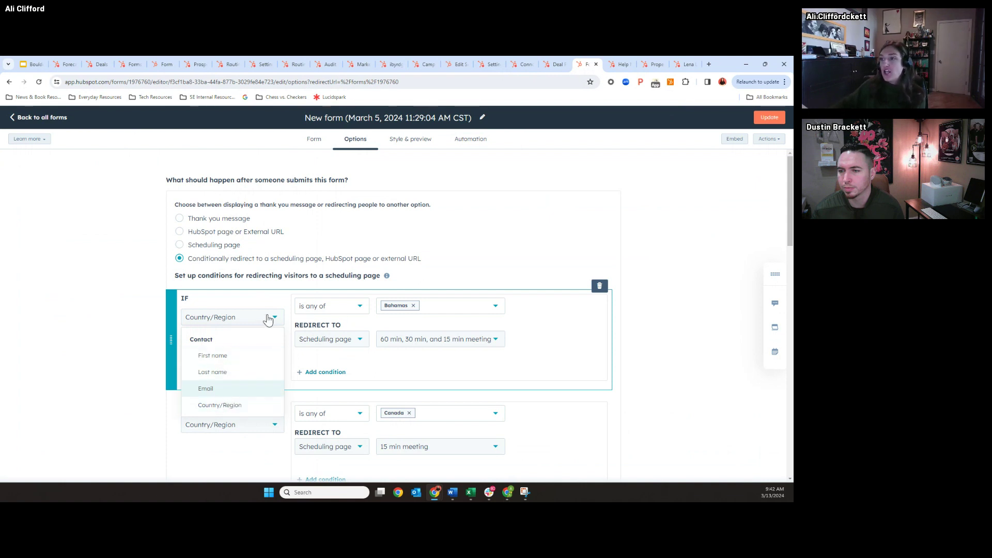
{"action": "left_click", "coordinate": [236, 405]}
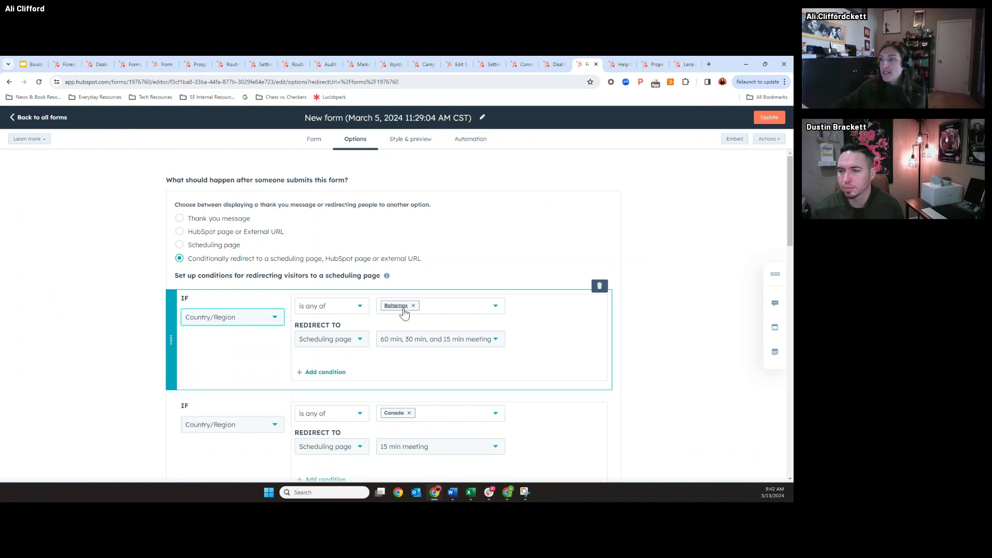
Step: Check the redirect destination choices for the Bahamas condition and the display options for visitors who meet no condition
{"action": "left_click", "coordinate": [334, 347]}
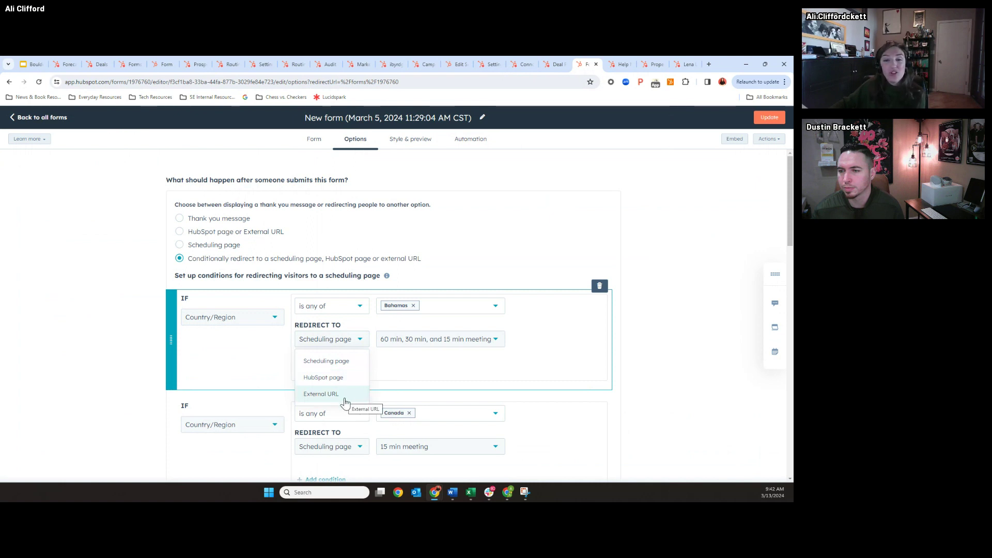
{"action": "left_click", "coordinate": [144, 344]}
{"action": "scroll", "coordinate": [144, 344], "scroll_direction": "down", "scroll_amount": 5}
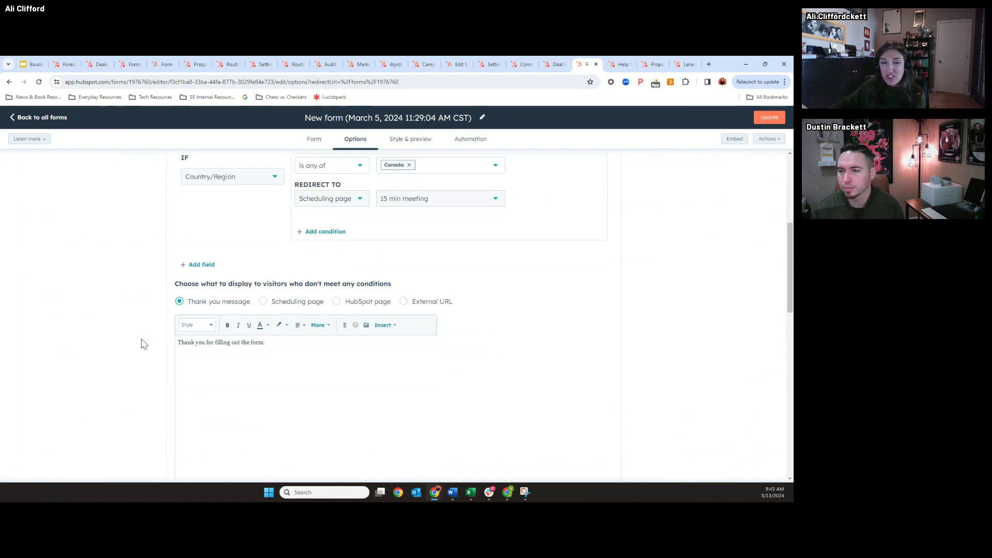
{"action": "scroll", "coordinate": [143, 345], "scroll_direction": "up", "scroll_amount": 4}
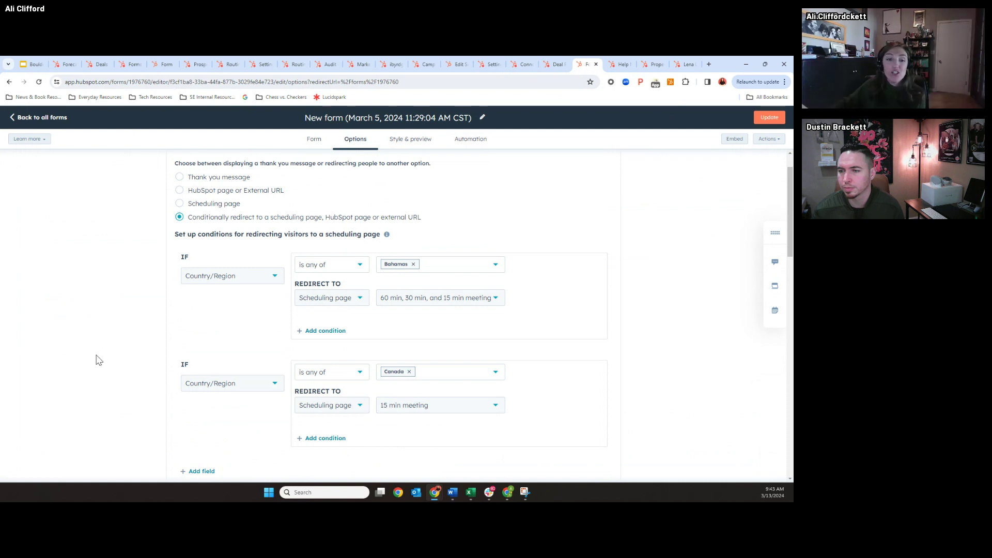
Step: Return to the slide deck and advance to the Conditional Property Options for HubSpot-defined Properties slide
{"action": "left_click", "coordinate": [35, 67]}
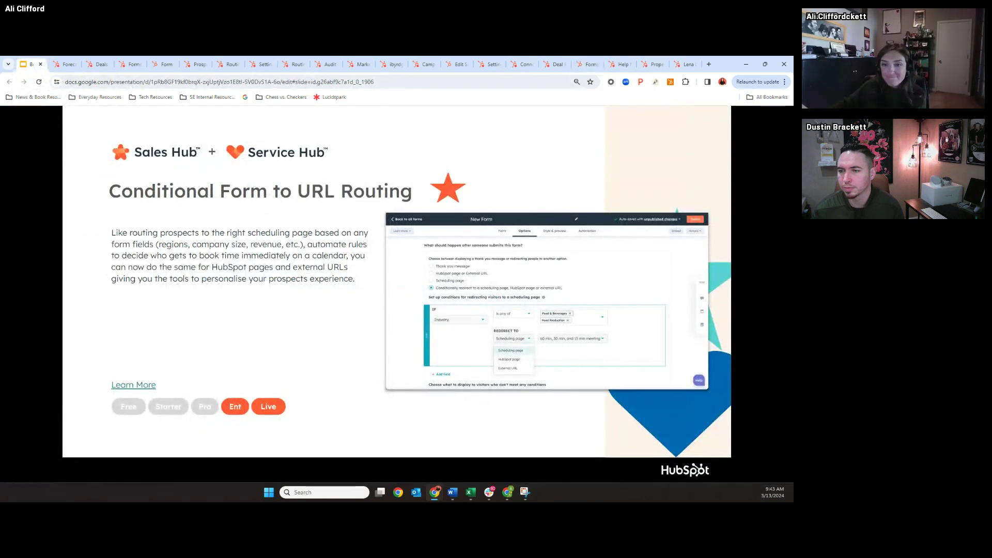
{"action": "left_click", "coordinate": [188, 346]}
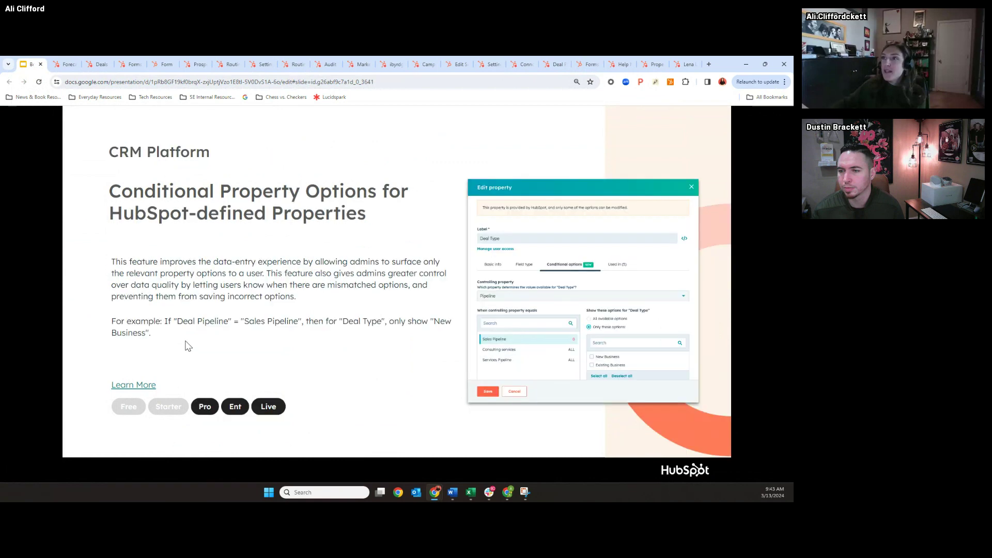
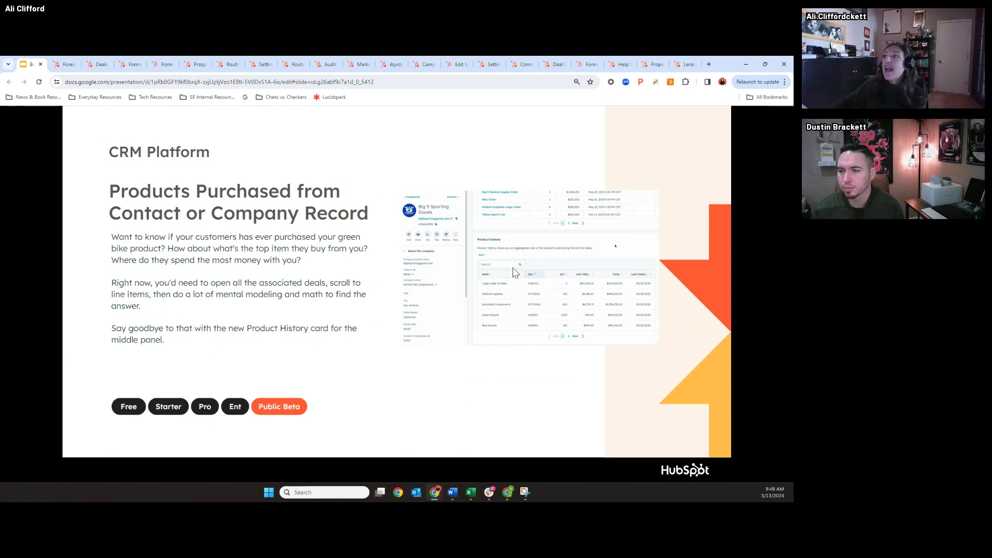
Step: Open the demo contact record, look over its overview cards and browse both pages of the Product history card
{"action": "left_click", "coordinate": [689, 62]}
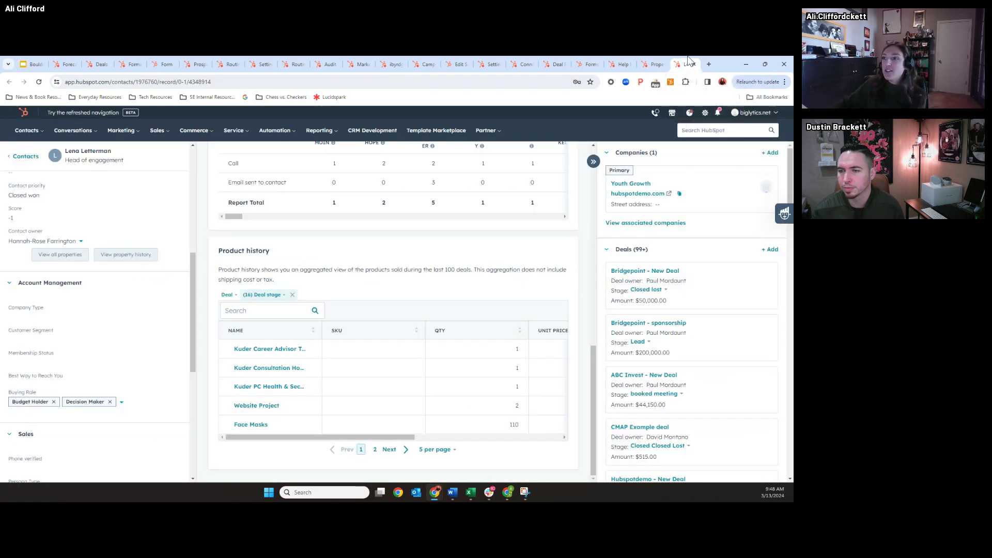
{"action": "scroll", "coordinate": [405, 262], "scroll_direction": "up", "scroll_amount": 6}
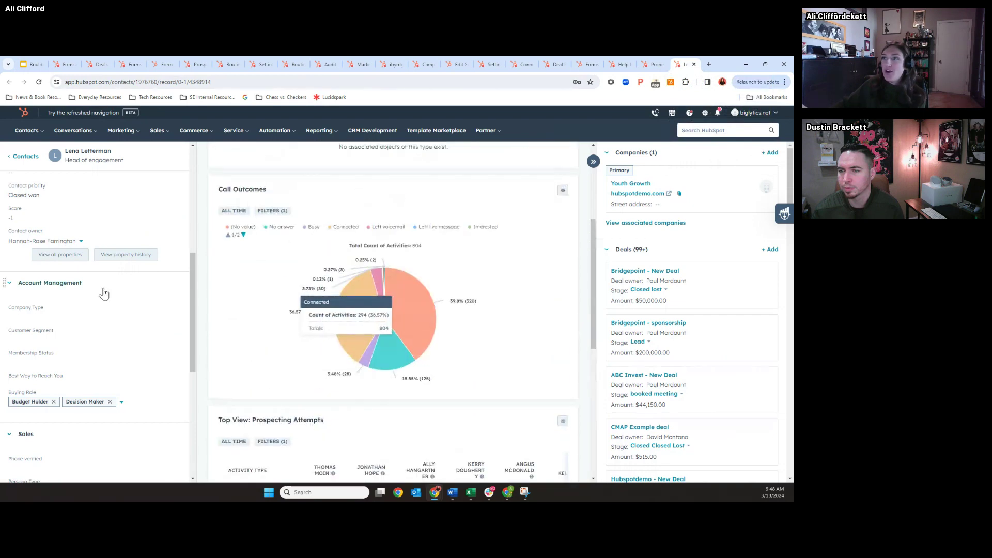
{"action": "scroll", "coordinate": [103, 294], "scroll_direction": "up", "scroll_amount": 5}
{"action": "scroll", "coordinate": [357, 284], "scroll_direction": "up", "scroll_amount": 4}
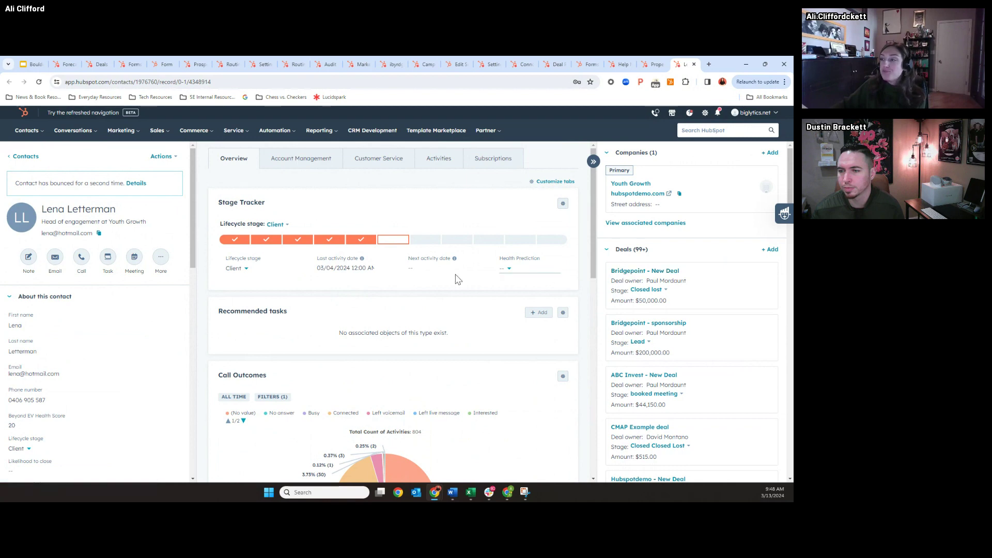
{"action": "scroll", "coordinate": [463, 279], "scroll_direction": "down", "scroll_amount": 1}
{"action": "scroll", "coordinate": [458, 275], "scroll_direction": "down", "scroll_amount": 10}
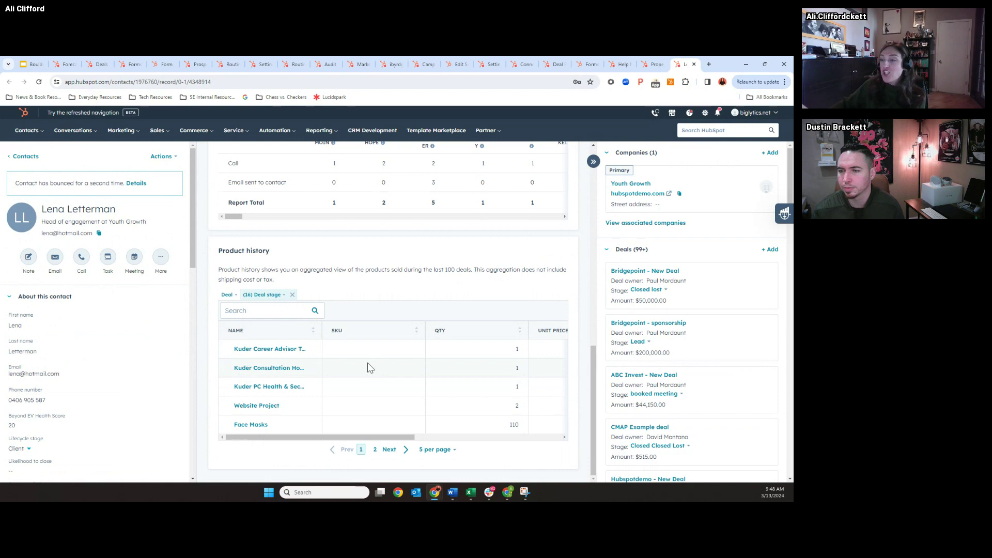
{"action": "left_click", "coordinate": [375, 451]}
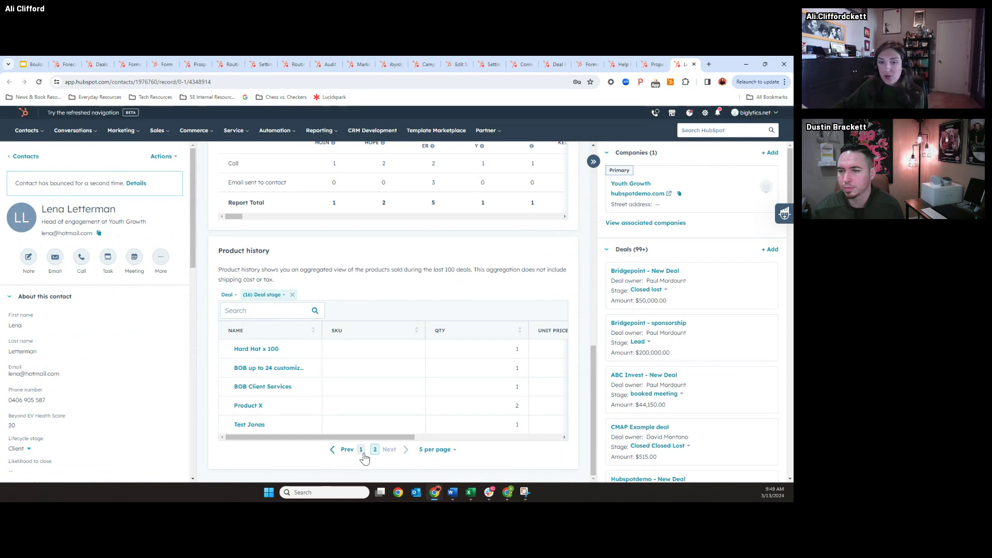
{"action": "left_click", "coordinate": [363, 454]}
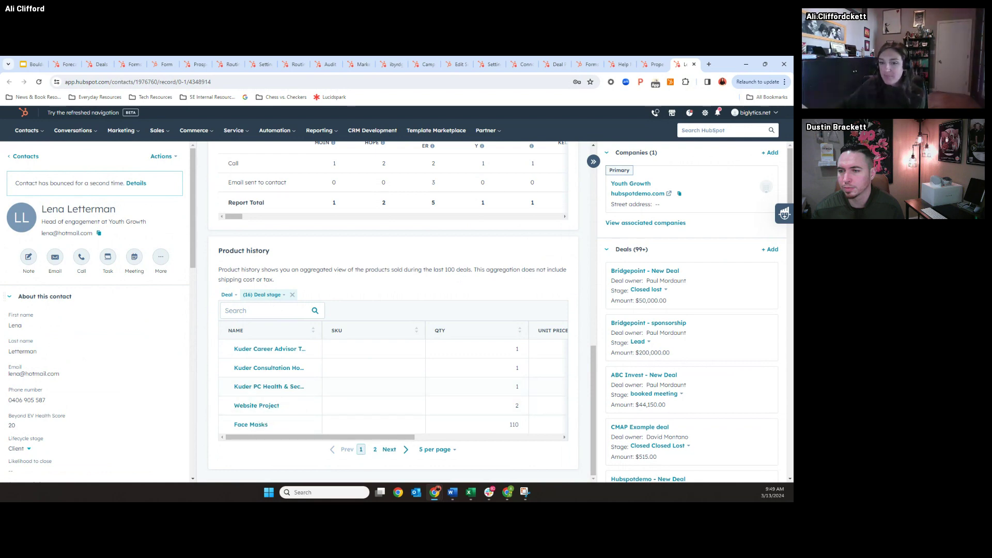
Step: Examine the contact overview's Stage Tracker, Recommended tasks, Call Outcomes, Prospecting Attempts and Product history cards
{"action": "scroll", "coordinate": [342, 352], "scroll_direction": "up", "scroll_amount": 3}
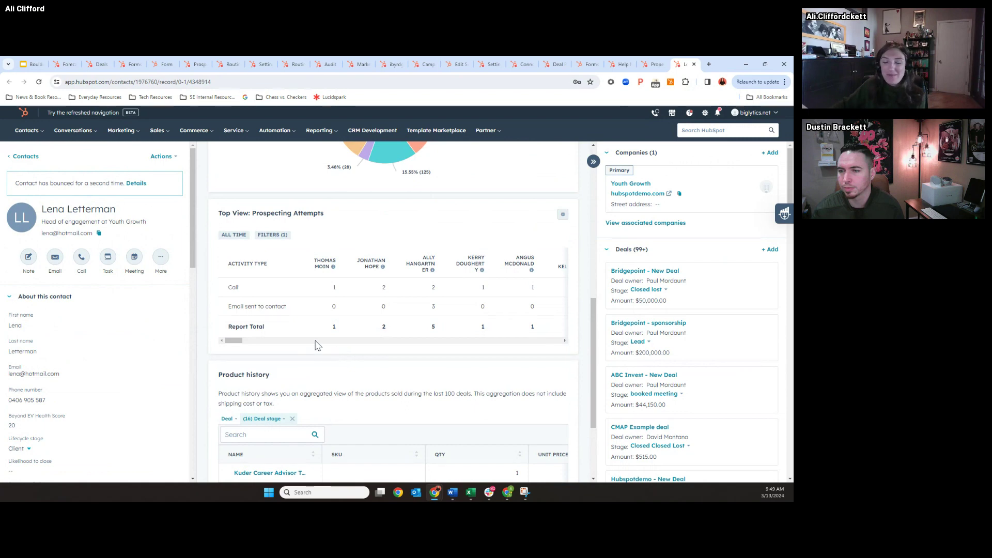
{"action": "scroll", "coordinate": [316, 344], "scroll_direction": "up", "scroll_amount": 8}
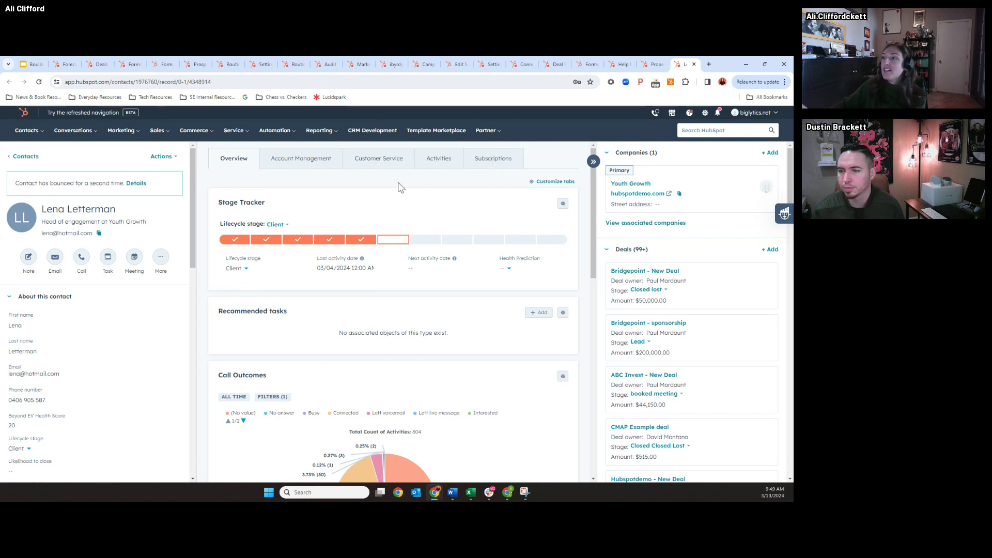
{"action": "scroll", "coordinate": [397, 321], "scroll_direction": "down", "scroll_amount": 4}
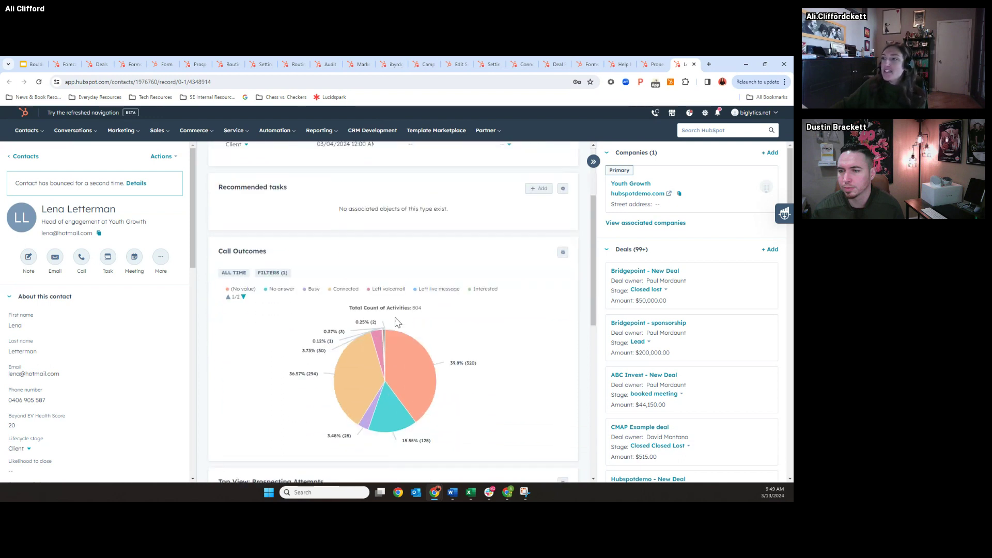
{"action": "scroll", "coordinate": [261, 288], "scroll_direction": "up", "scroll_amount": 1}
{"action": "scroll", "coordinate": [261, 288], "scroll_direction": "up", "scroll_amount": 3}
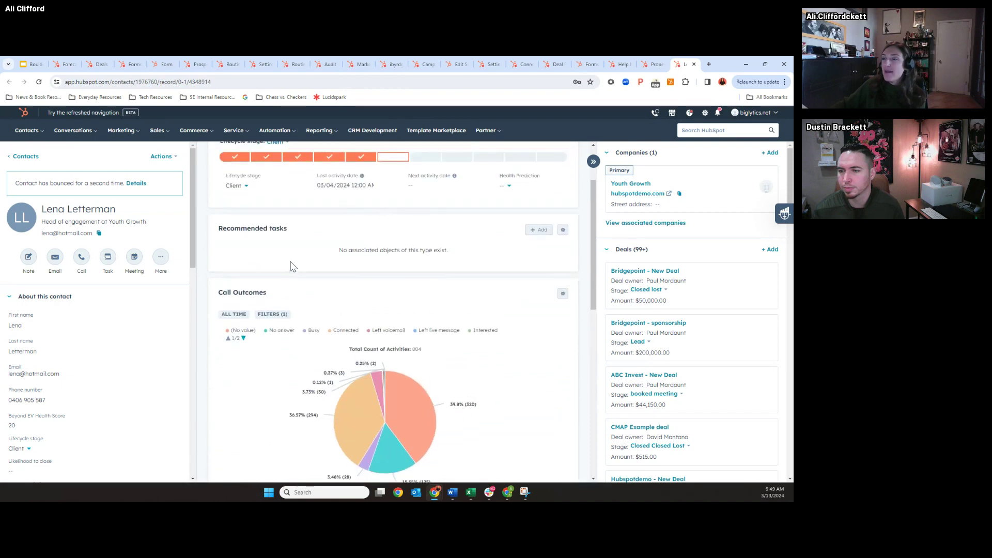
{"action": "scroll", "coordinate": [382, 303], "scroll_direction": "down", "scroll_amount": 10}
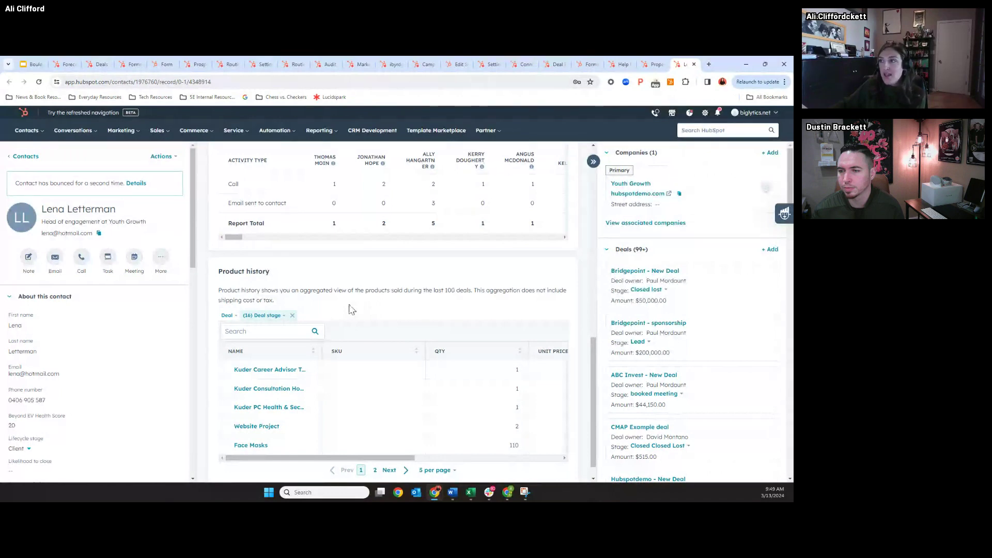
{"action": "scroll", "coordinate": [350, 310], "scroll_direction": "up", "scroll_amount": 10}
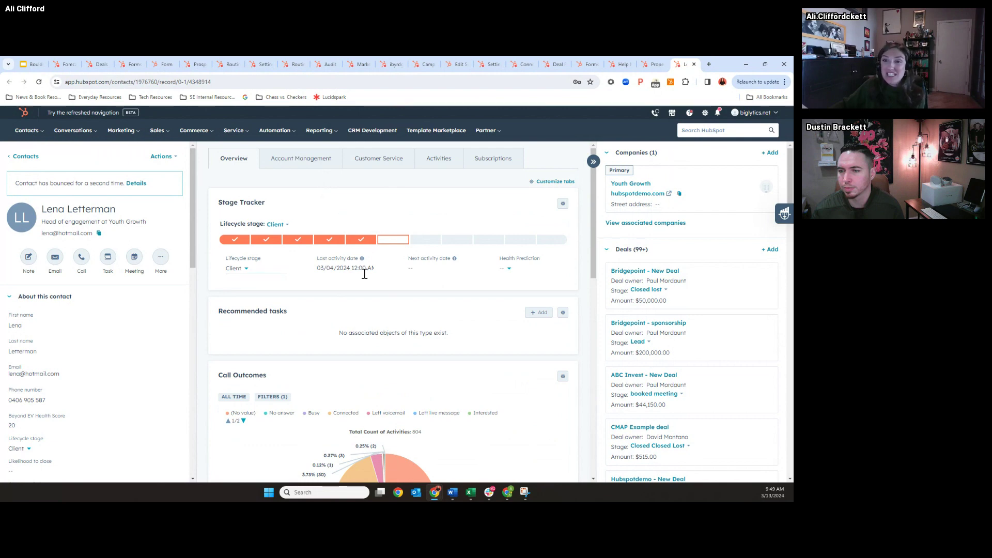
{"action": "scroll", "coordinate": [365, 275], "scroll_direction": "down", "scroll_amount": 2}
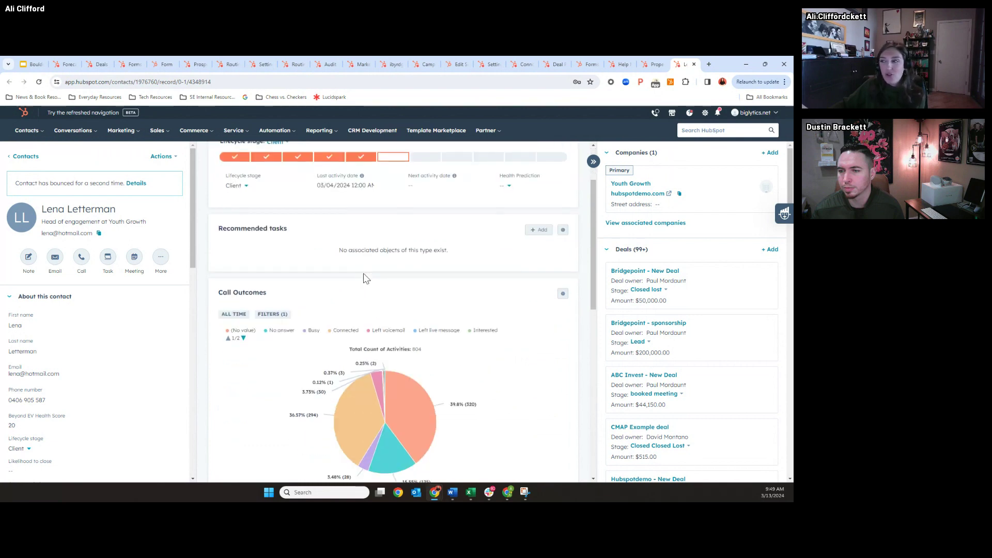
{"action": "scroll", "coordinate": [365, 277], "scroll_direction": "down", "scroll_amount": 6}
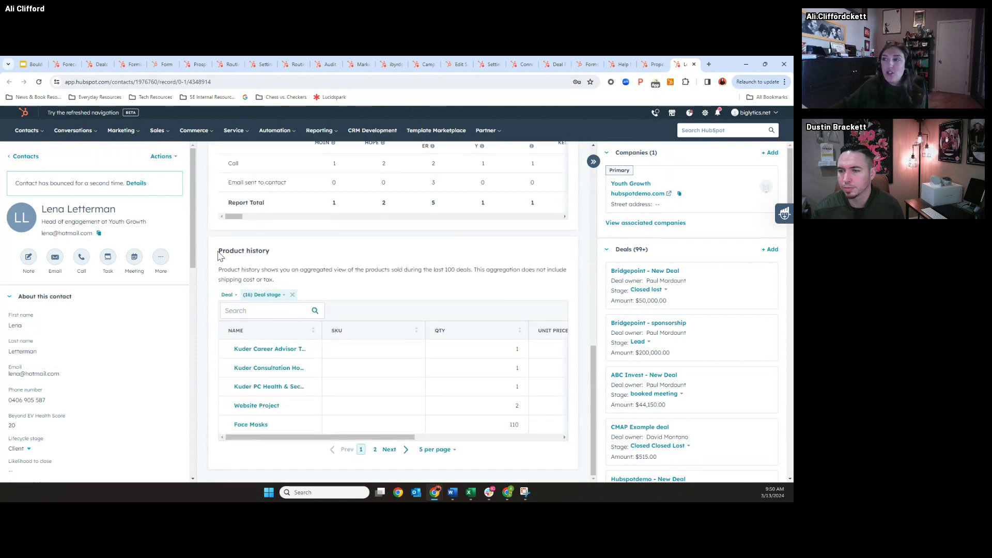
Step: Point out the Product history card's heading and look back over the cards above it in the contact overview
{"action": "left_click_drag", "start_coordinate": [219, 255], "coordinate": [272, 254]}
{"action": "left_click", "coordinate": [281, 258]}
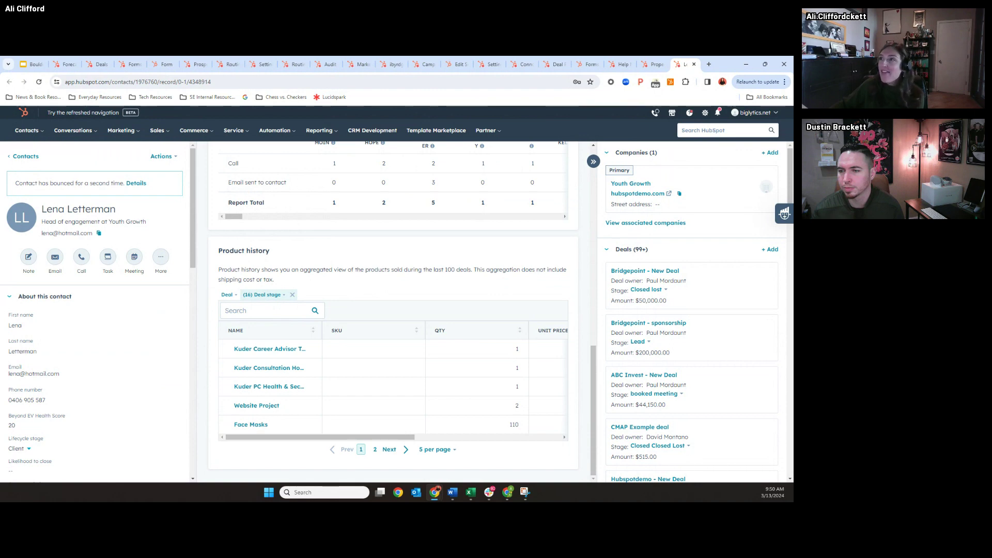
{"action": "scroll", "coordinate": [348, 368], "scroll_direction": "up", "scroll_amount": 10}
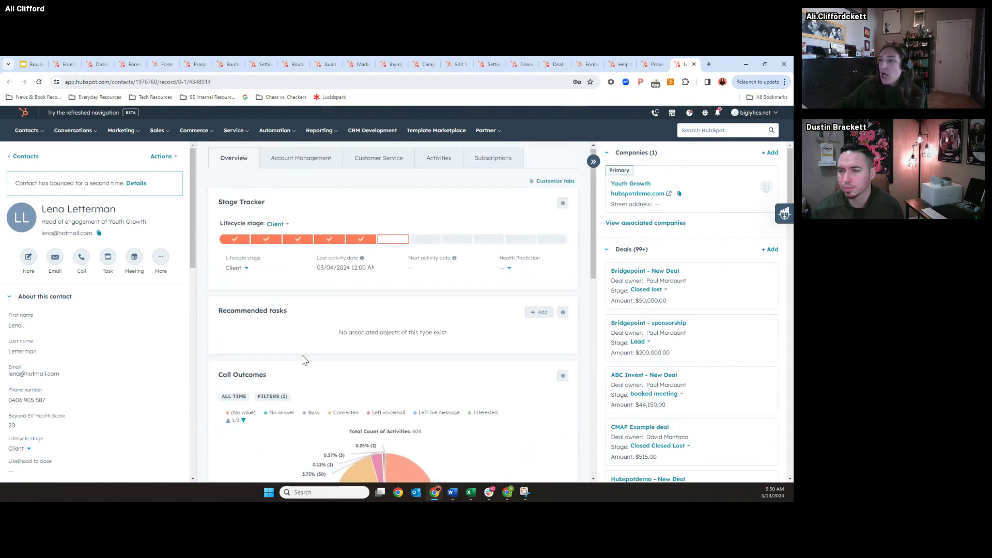
{"action": "scroll", "coordinate": [304, 358], "scroll_direction": "down", "scroll_amount": 3}
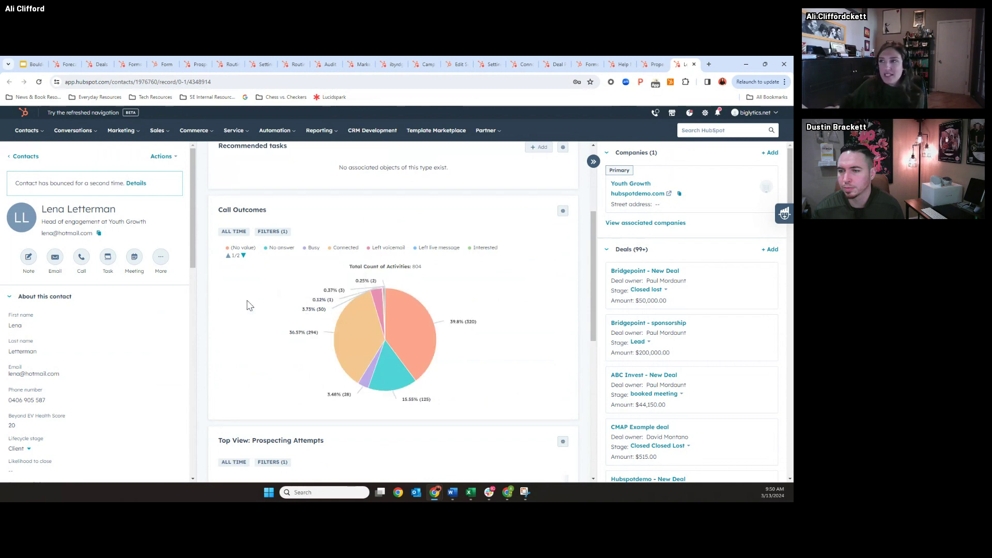
{"action": "scroll", "coordinate": [247, 305], "scroll_direction": "up", "scroll_amount": 3}
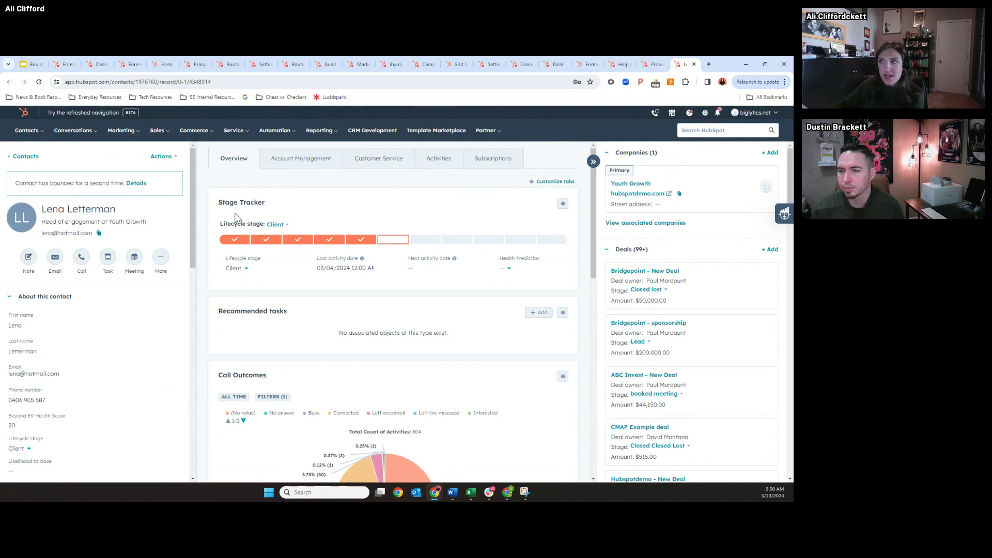
{"action": "scroll", "coordinate": [257, 248], "scroll_direction": "down", "scroll_amount": 3}
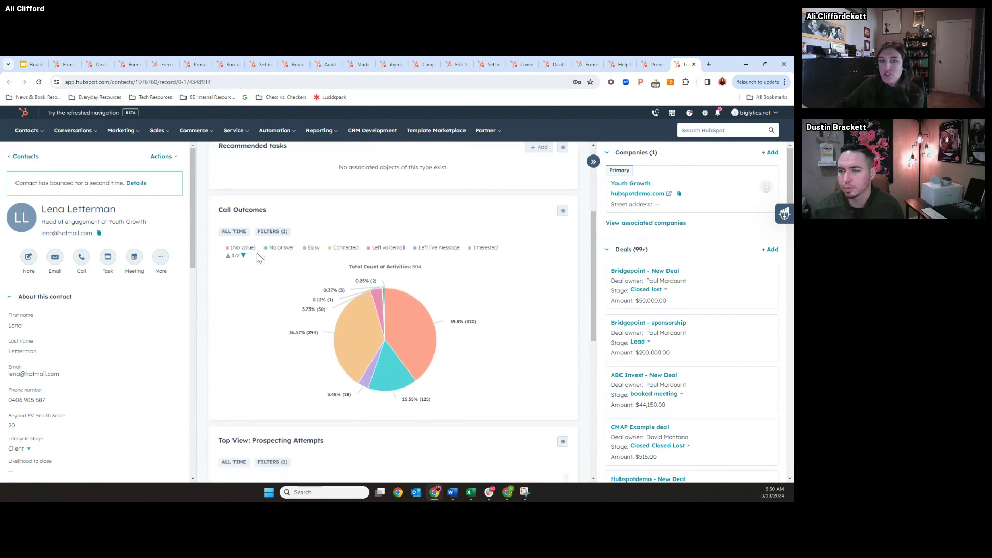
{"action": "scroll", "coordinate": [259, 257], "scroll_direction": "down", "scroll_amount": 1}
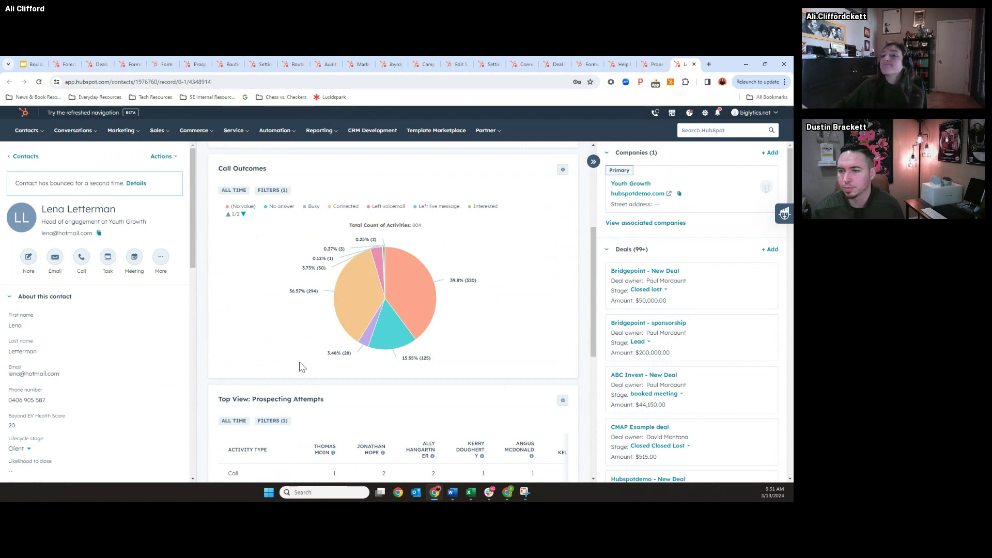
{"action": "scroll", "coordinate": [303, 367], "scroll_direction": "up", "scroll_amount": 1}
{"action": "scroll", "coordinate": [301, 364], "scroll_direction": "up", "scroll_amount": 3}
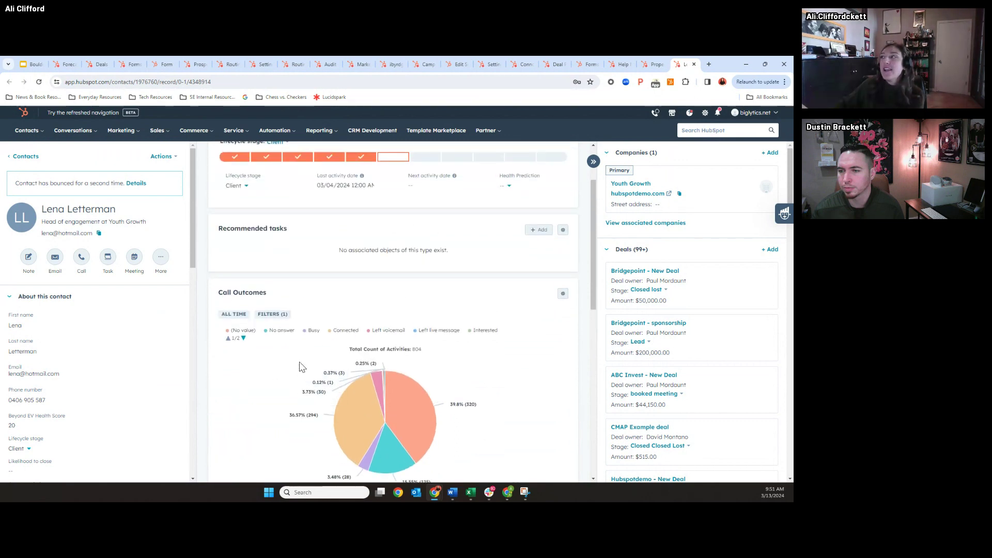
{"action": "scroll", "coordinate": [302, 367], "scroll_direction": "up", "scroll_amount": 1}
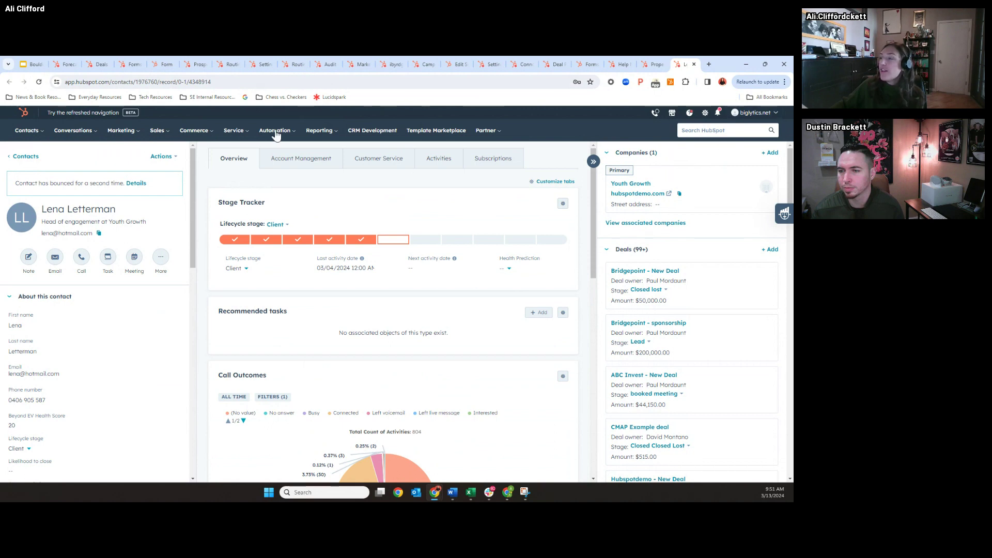
Step: Open the Product Updates page and view the beta enrollment options for the HubSpot App for Zoom Meetings update without joining
{"action": "left_click", "coordinate": [751, 114]}
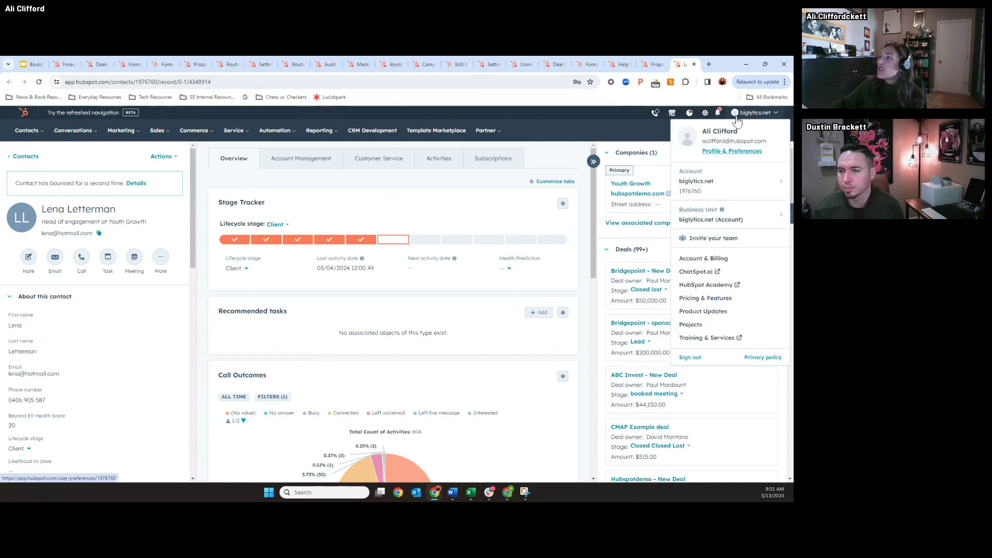
{"action": "mouse_move", "coordinate": [702, 230]}
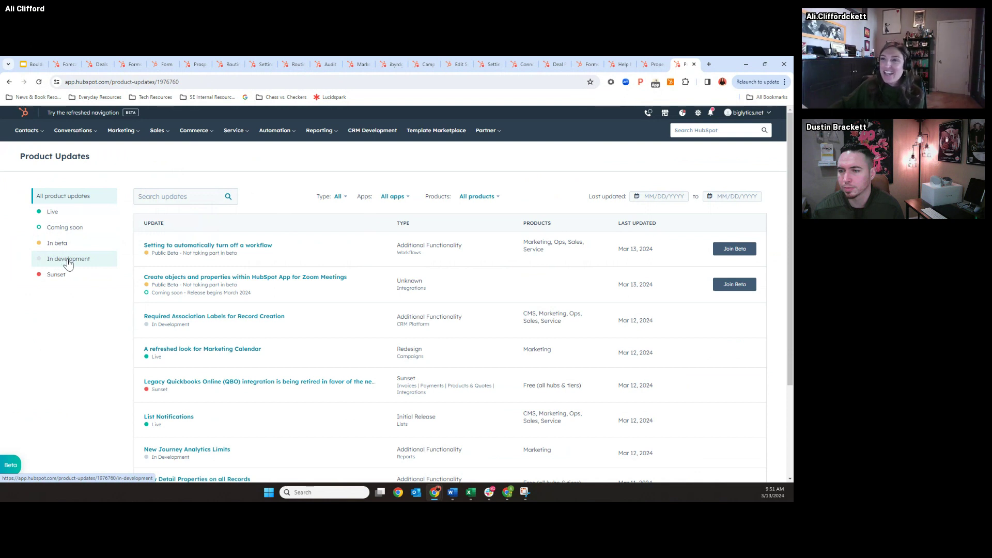
{"action": "left_click", "coordinate": [736, 285]}
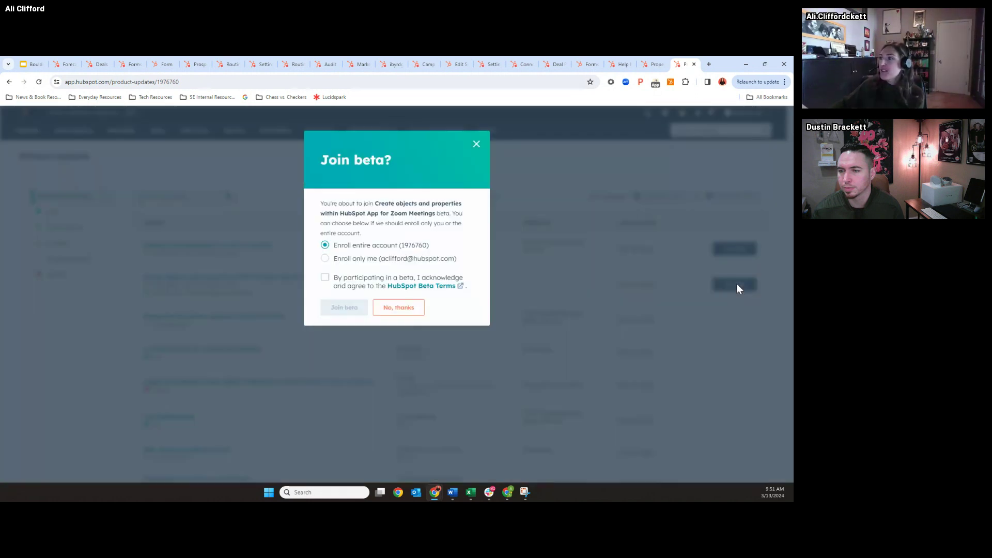
{"action": "left_click", "coordinate": [475, 146]}
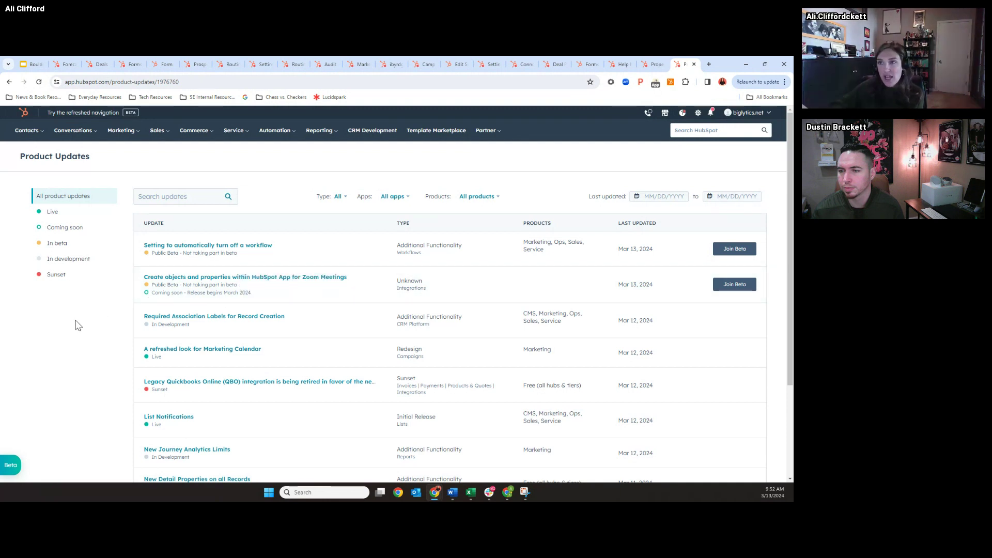
Step: Look through the first page of the all product updates list and return to its beginning
{"action": "scroll", "coordinate": [262, 205], "scroll_direction": "down", "scroll_amount": 2}
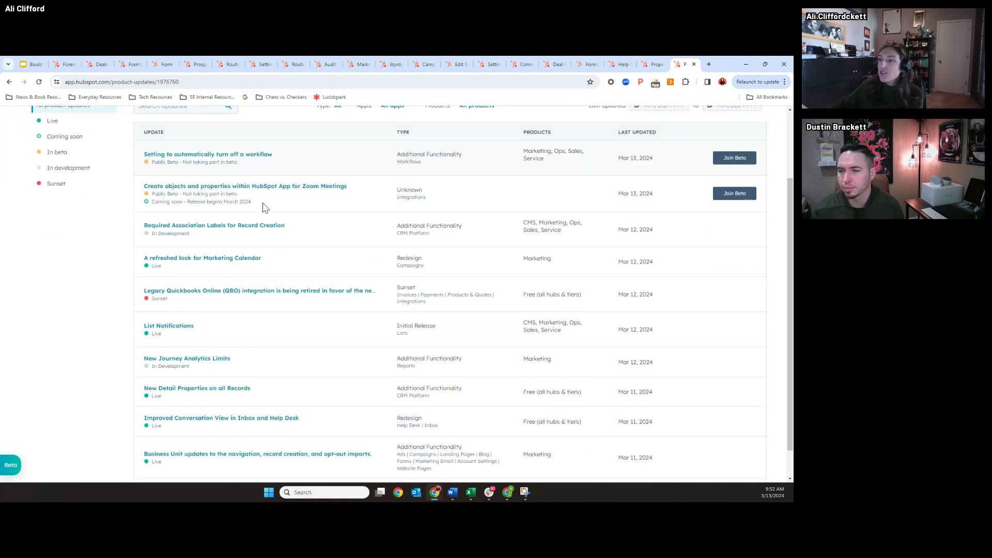
{"action": "scroll", "coordinate": [262, 205], "scroll_direction": "down", "scroll_amount": 1}
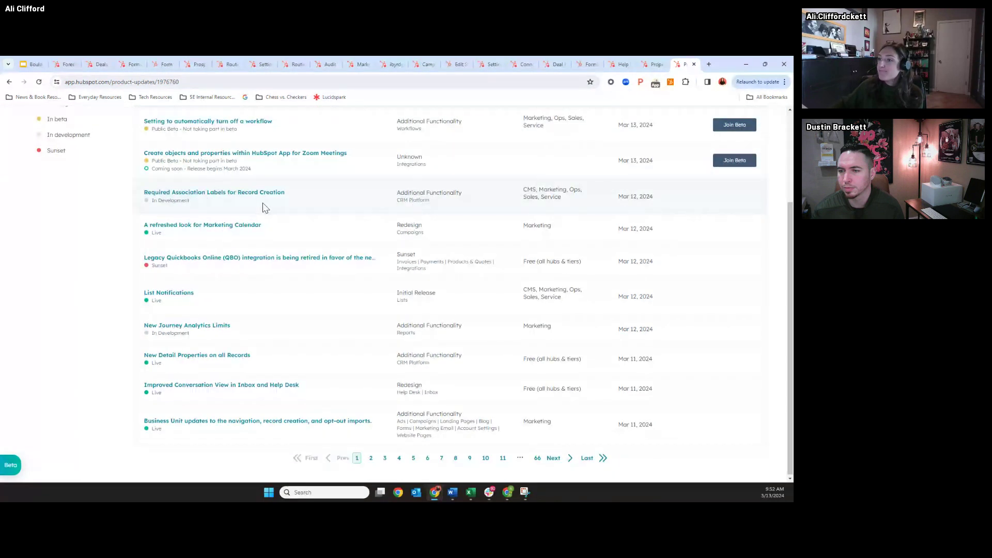
{"action": "scroll", "coordinate": [263, 206], "scroll_direction": "up", "scroll_amount": 3}
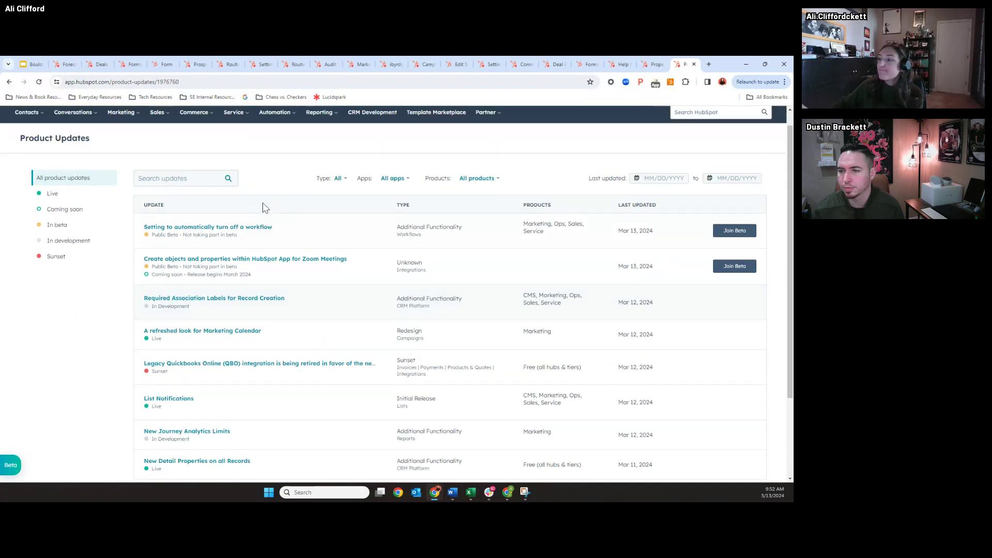